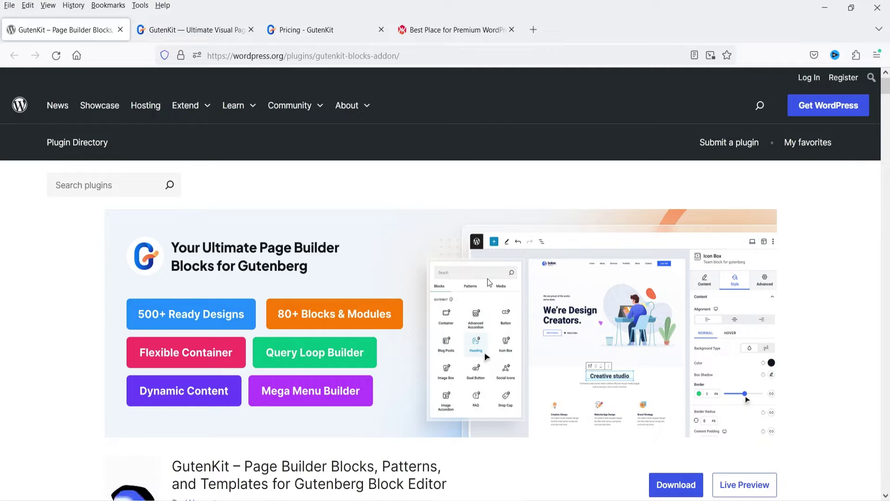
Step: Review the GutenKit plugin's details on its WordPress.org page, including active installations, and look over the Wpmet website with its plugins menu
{"action": "scroll", "coordinate": [817, 277], "scroll_direction": "down", "scroll_amount": 2}
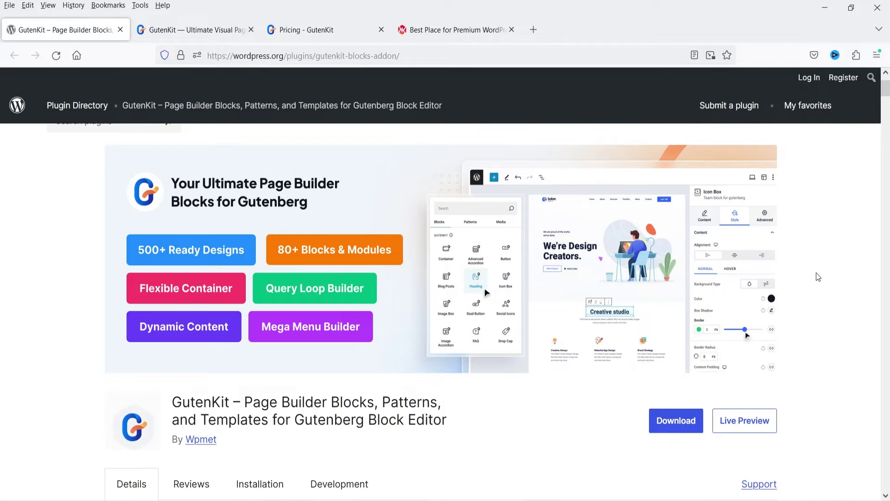
{"action": "scroll", "coordinate": [818, 277], "scroll_direction": "down", "scroll_amount": 4}
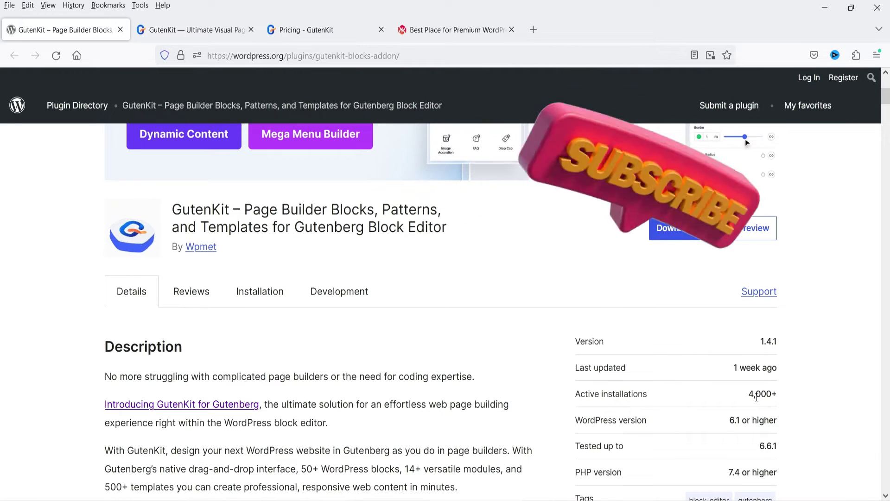
{"action": "left_click", "coordinate": [444, 29]}
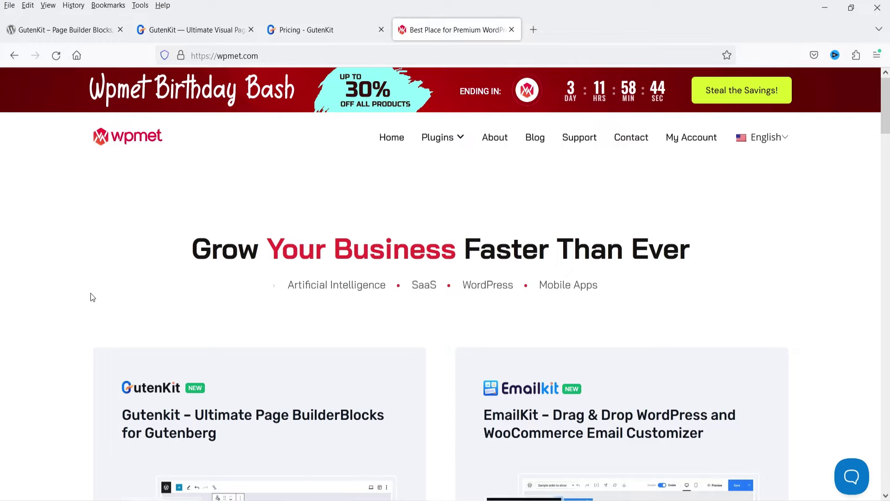
{"action": "mouse_move", "coordinate": [450, 144]}
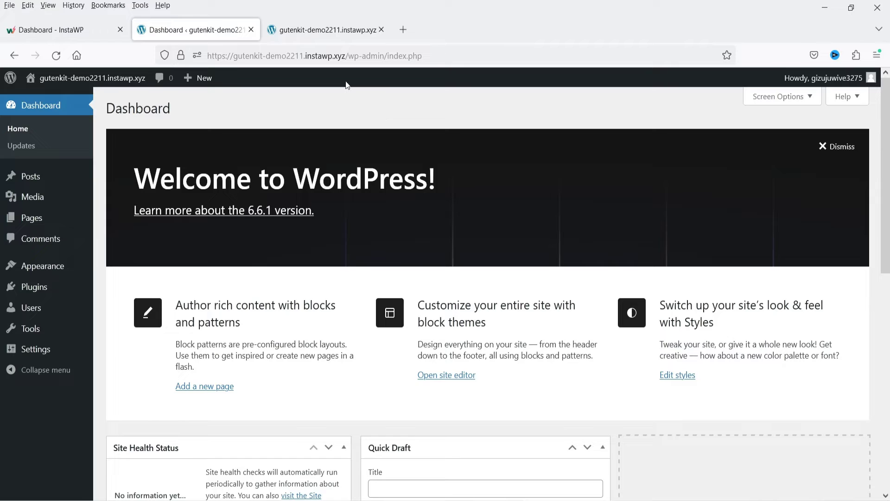
Step: Look through the demo site's front page from the header to the lower sections
{"action": "left_click", "coordinate": [327, 31]}
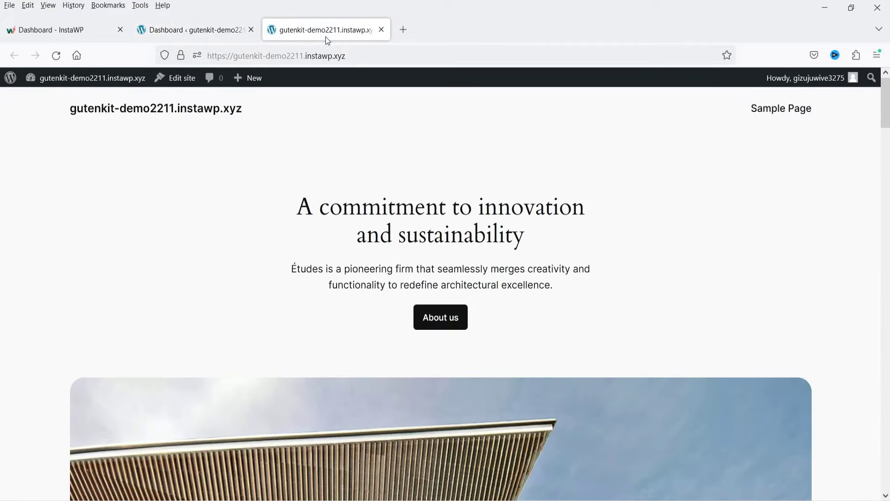
{"action": "scroll", "coordinate": [784, 211], "scroll_direction": "down", "scroll_amount": 10}
{"action": "scroll", "coordinate": [764, 218], "scroll_direction": "up", "scroll_amount": 10}
Step: Return to the WordPress admin and open the details of the active Twenty Twenty-Four theme
{"action": "left_click", "coordinate": [204, 30]}
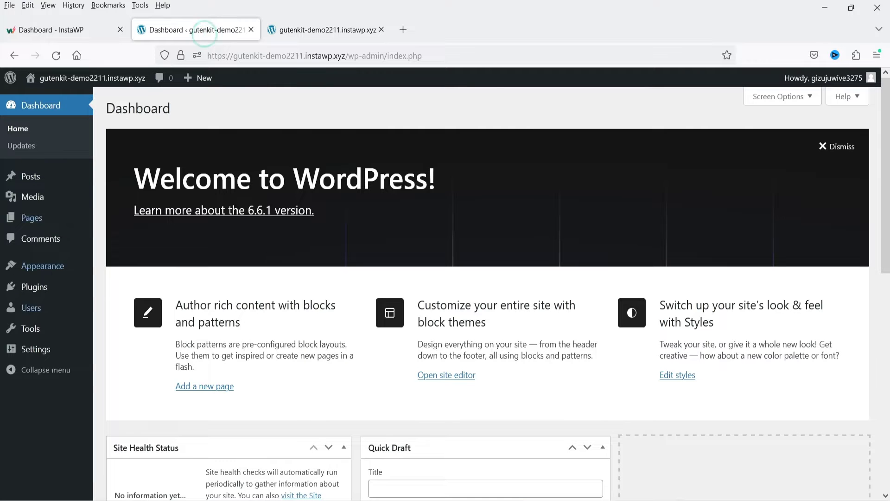
{"action": "left_click", "coordinate": [44, 265]}
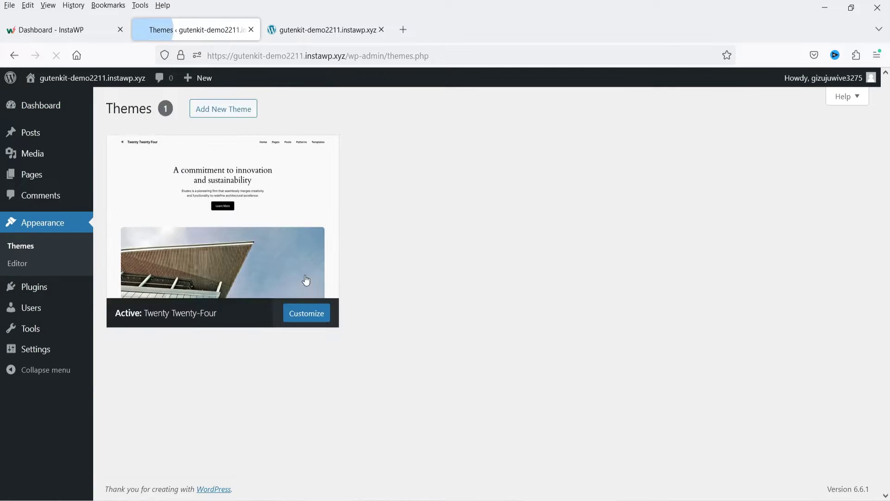
{"action": "left_click", "coordinate": [306, 280]}
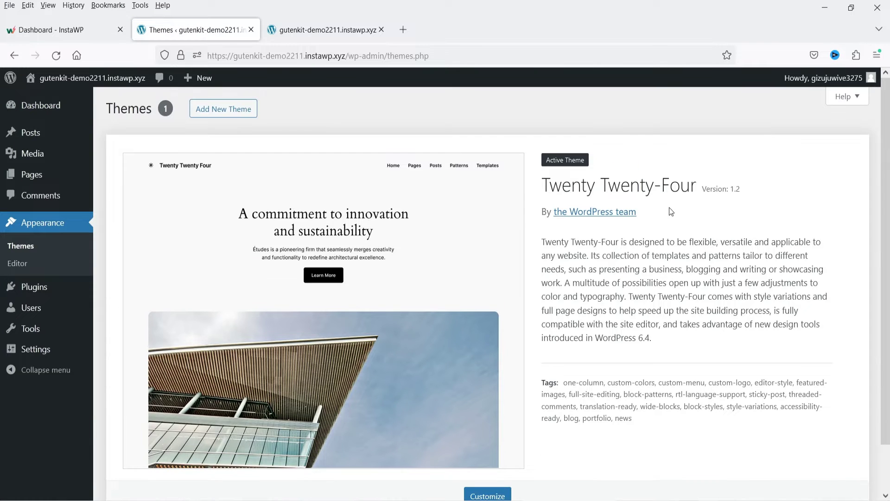
Step: Search the plugin directory for "gutenkit", then install and activate GutenKit – Page Builder Blocks, Patterns, and Templates for Gutenberg Block Editor
{"action": "left_click", "coordinate": [59, 290]}
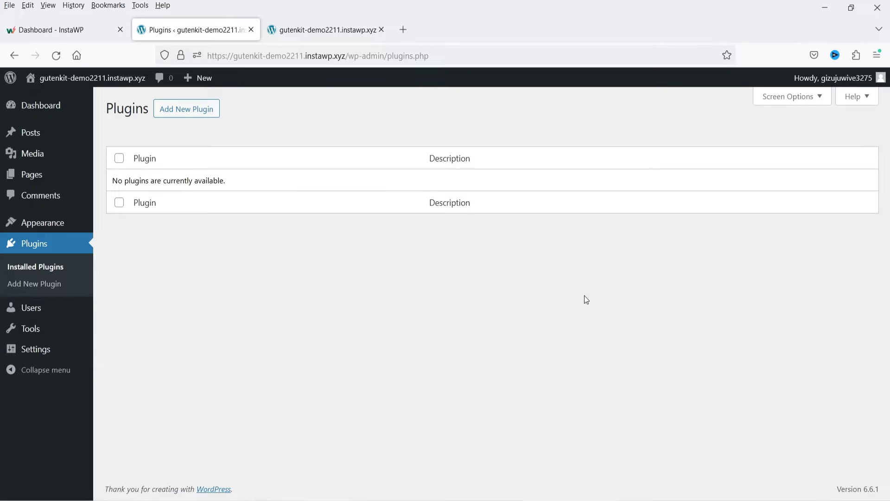
{"action": "left_click", "coordinate": [203, 110]}
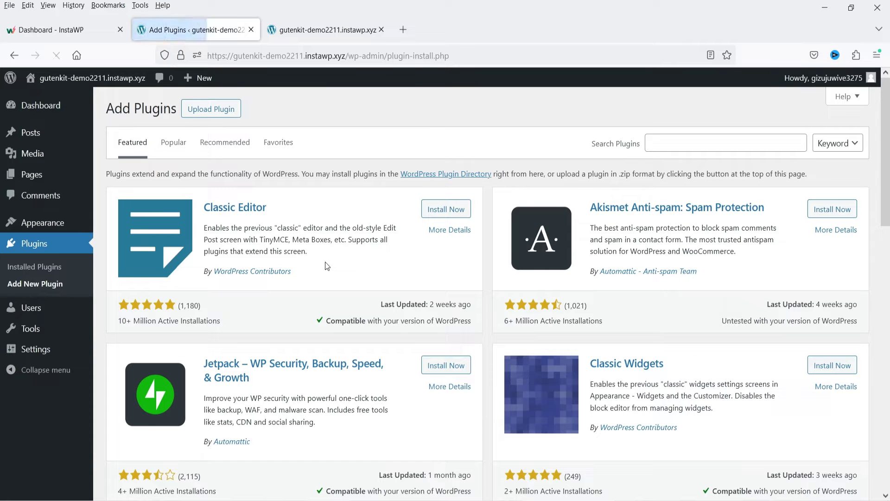
{"action": "left_click", "coordinate": [667, 144]}
{"action": "type", "text": "gutenkit"}
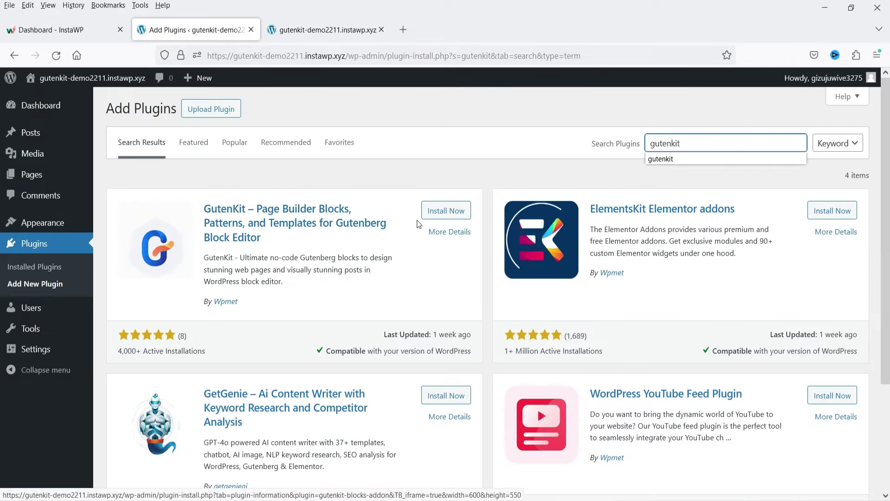
{"action": "left_click", "coordinate": [443, 211]}
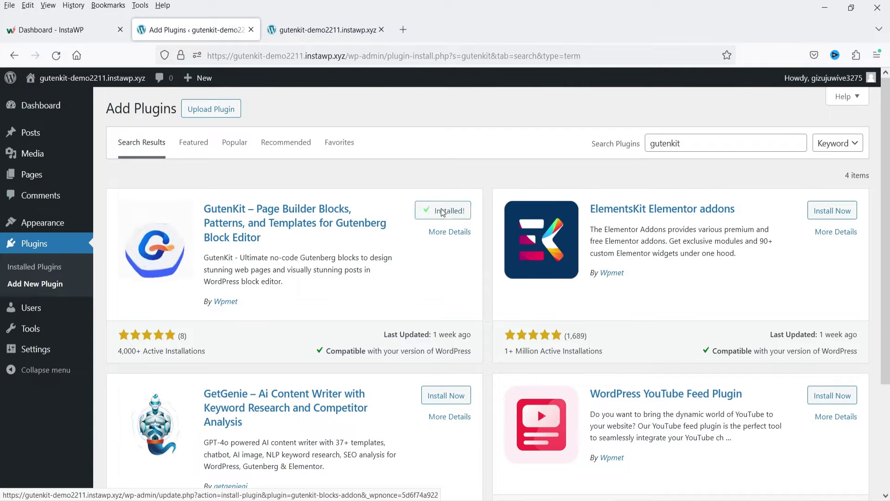
{"action": "left_click", "coordinate": [442, 212]}
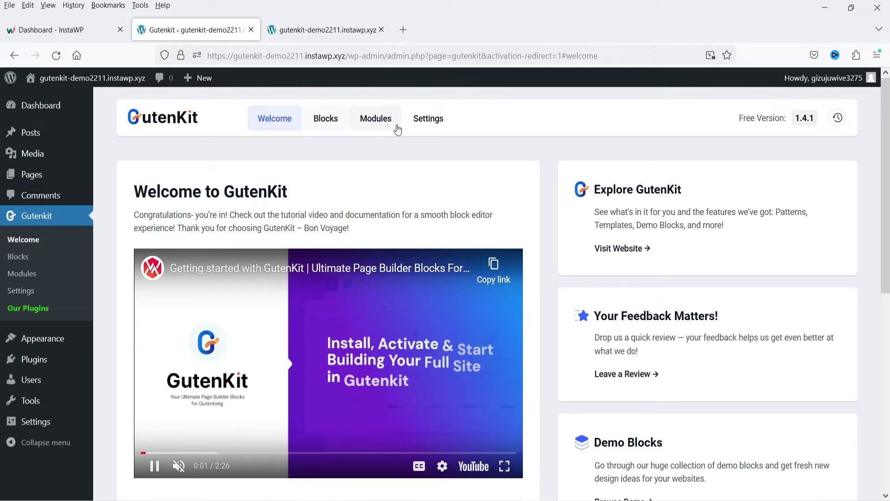
Step: Look through the GutenKit welcome page, including its feature cards, demo blocks, community and help sections
{"action": "scroll", "coordinate": [781, 260], "scroll_direction": "down", "scroll_amount": 5}
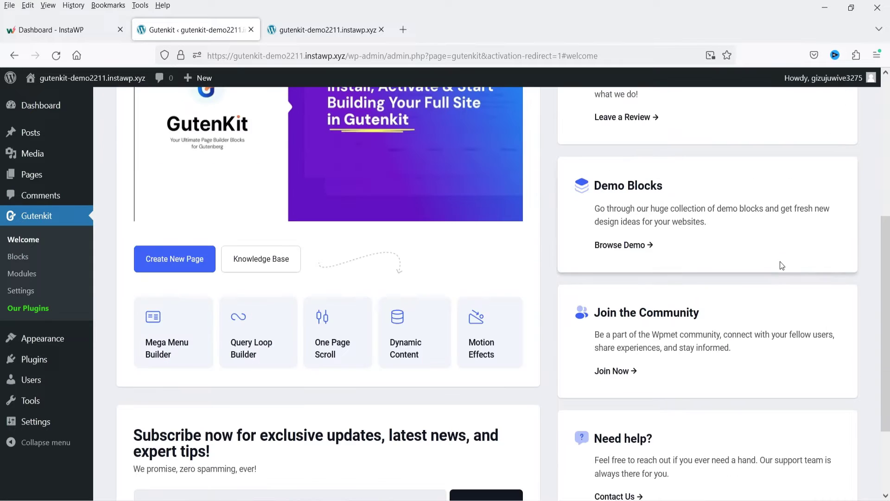
{"action": "scroll", "coordinate": [761, 266], "scroll_direction": "down", "scroll_amount": 2}
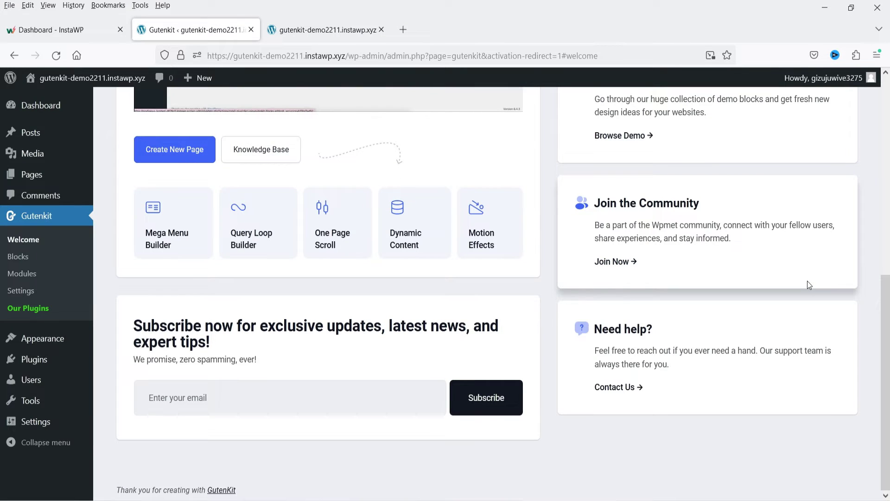
{"action": "scroll", "coordinate": [752, 273], "scroll_direction": "up", "scroll_amount": 8}
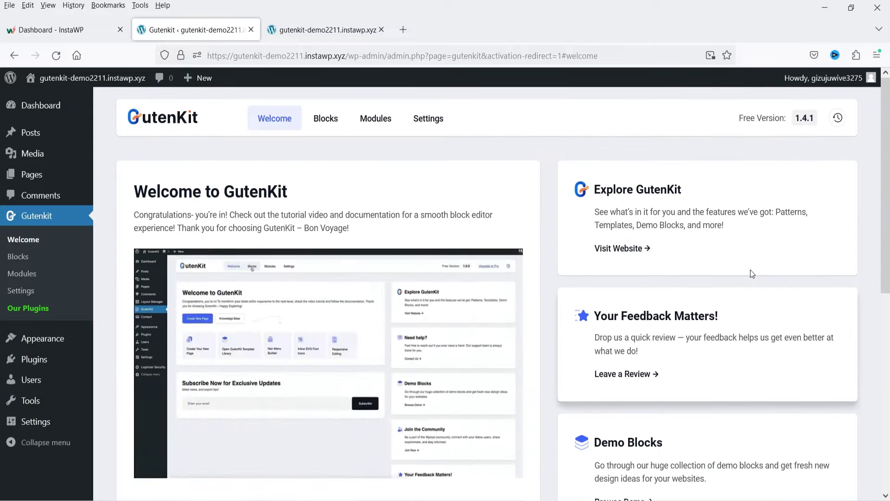
Step: Examine the GutenKit settings for API integration, advanced options, asset generation, version control and global CSS properties
{"action": "left_click", "coordinate": [428, 119]}
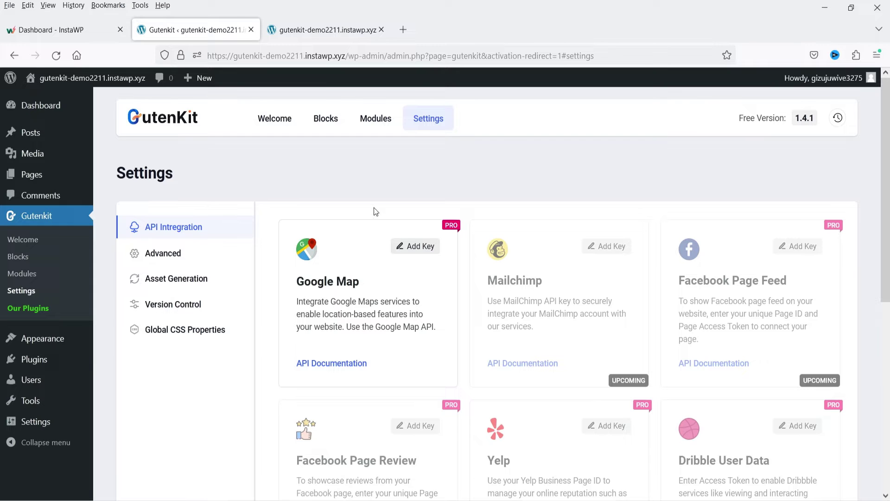
{"action": "scroll", "coordinate": [558, 259], "scroll_direction": "down", "scroll_amount": 7}
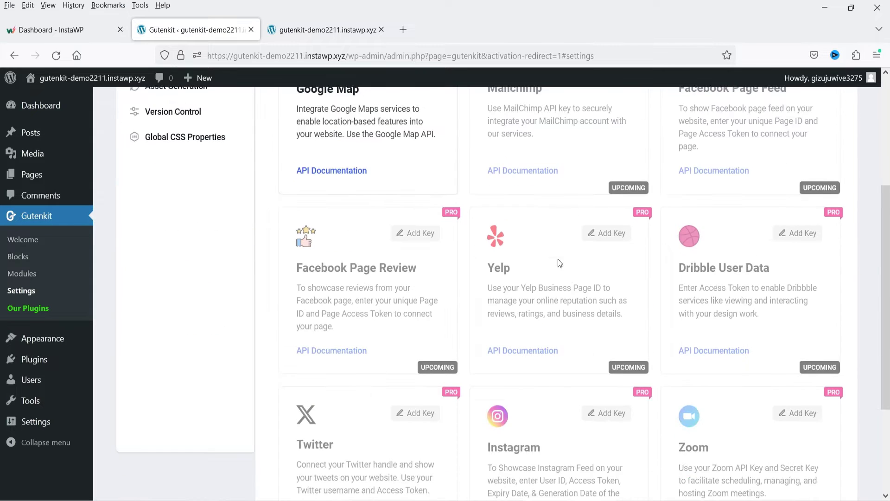
{"action": "scroll", "coordinate": [598, 254], "scroll_direction": "up", "scroll_amount": 7}
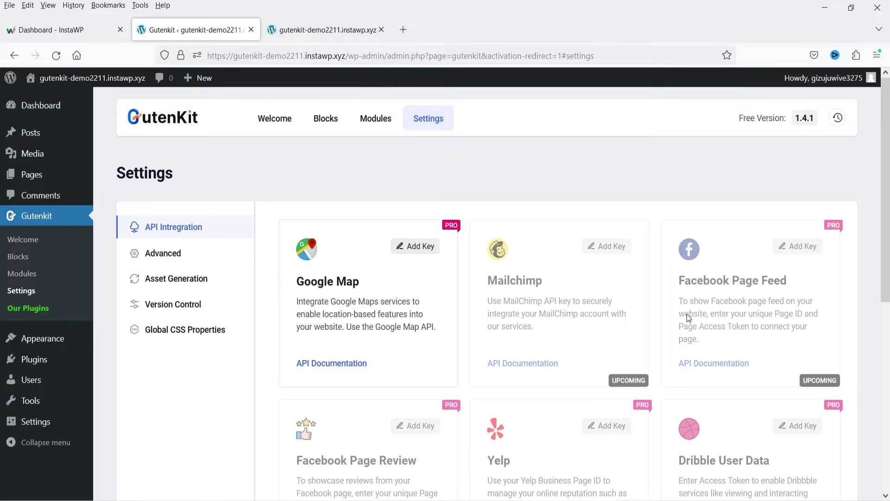
{"action": "left_click", "coordinate": [191, 251]}
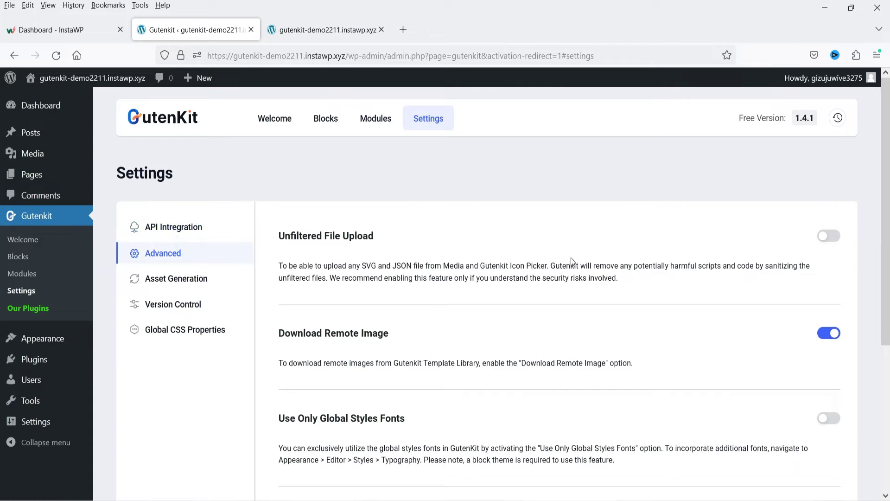
{"action": "scroll", "coordinate": [573, 260], "scroll_direction": "down", "scroll_amount": 2}
{"action": "left_click", "coordinate": [162, 214]}
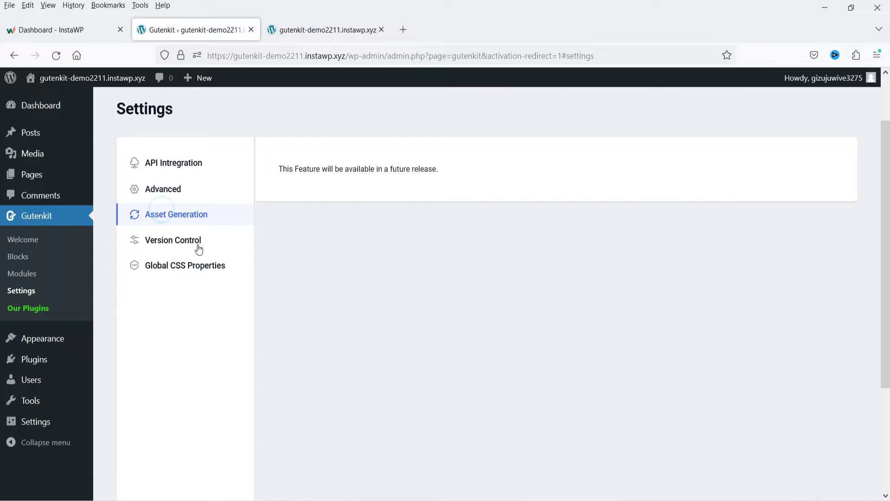
{"action": "left_click", "coordinate": [172, 239]}
{"action": "left_click", "coordinate": [171, 266]}
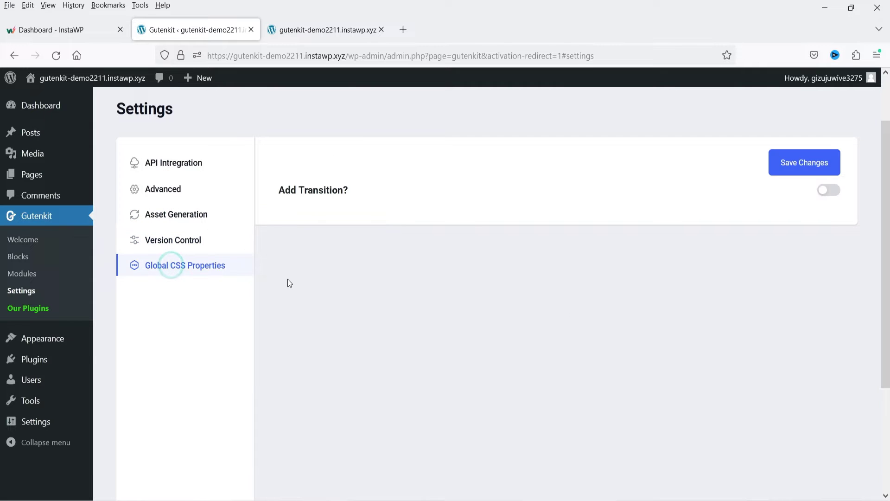
{"action": "scroll", "coordinate": [605, 328], "scroll_direction": "up", "scroll_amount": 2}
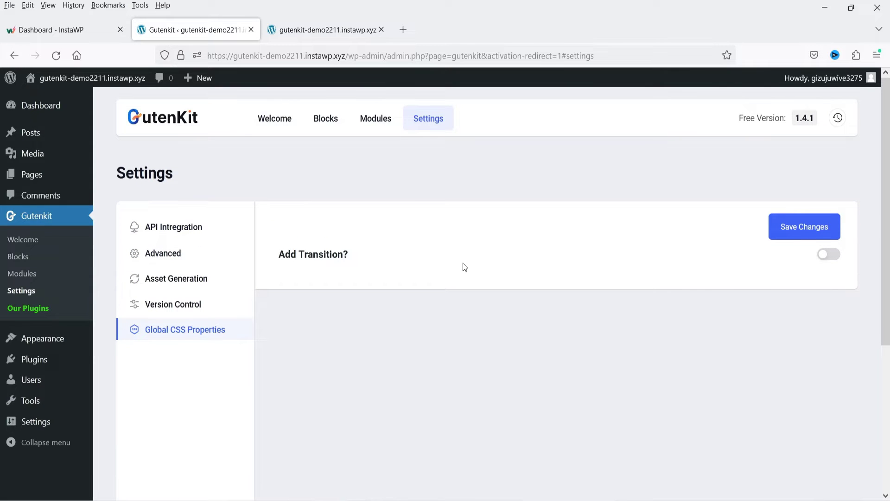
Step: Examine the GutenKit blocks by category: All, General, WP Posts, Header Footer and Pro, finishing on General
{"action": "left_click", "coordinate": [323, 123]}
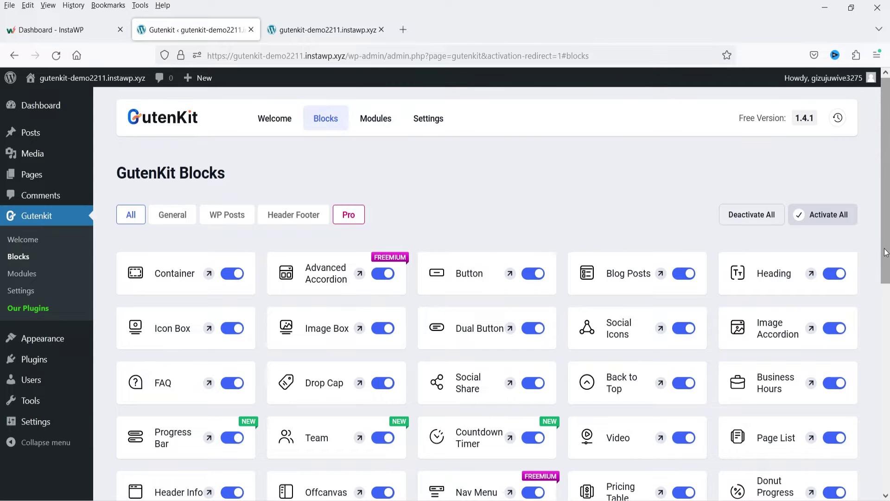
{"action": "scroll", "coordinate": [883, 254], "scroll_direction": "down", "scroll_amount": 10}
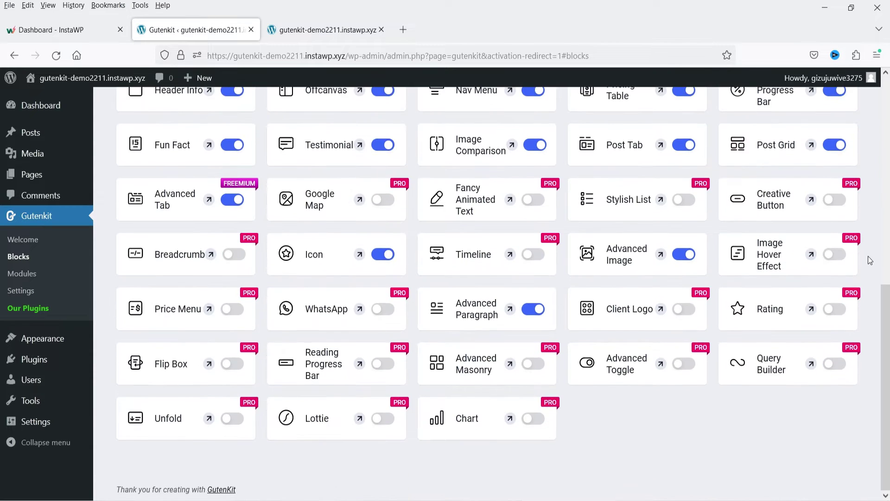
{"action": "scroll", "coordinate": [877, 261], "scroll_direction": "up", "scroll_amount": 10}
{"action": "left_click", "coordinate": [174, 216]}
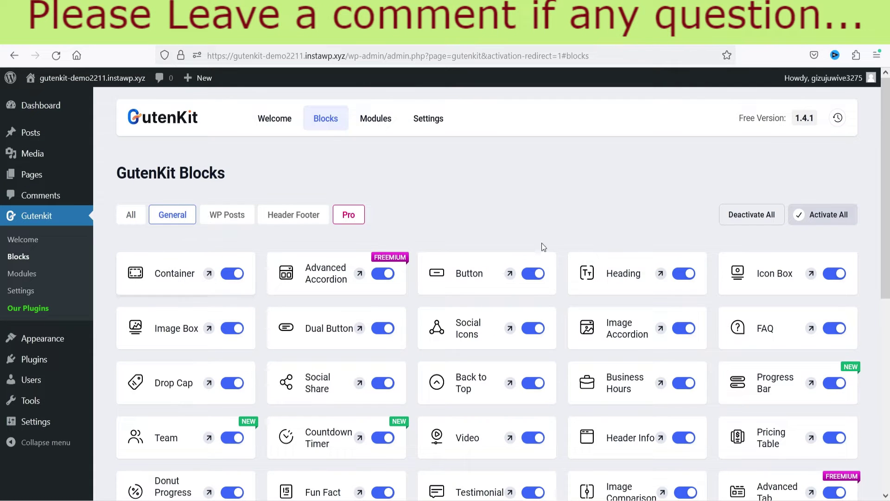
{"action": "scroll", "coordinate": [801, 258], "scroll_direction": "down", "scroll_amount": 3}
{"action": "scroll", "coordinate": [802, 259], "scroll_direction": "up", "scroll_amount": 3}
{"action": "left_click", "coordinate": [220, 216]}
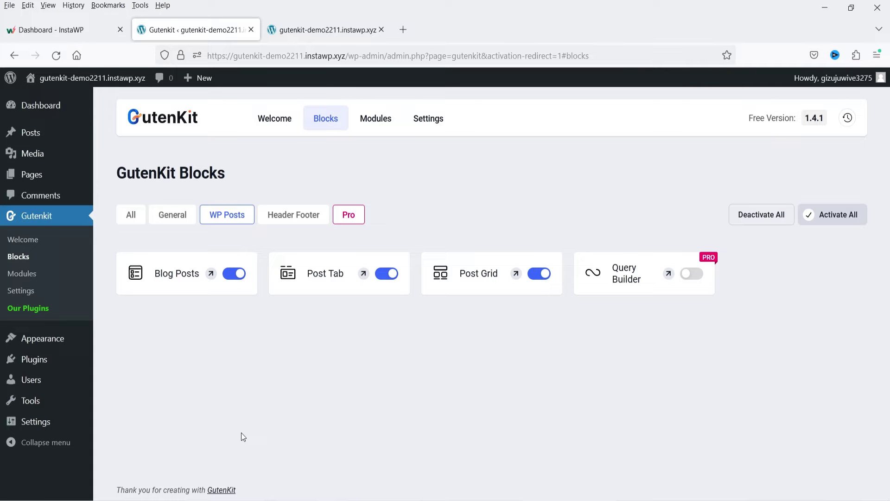
{"action": "left_click", "coordinate": [293, 216]}
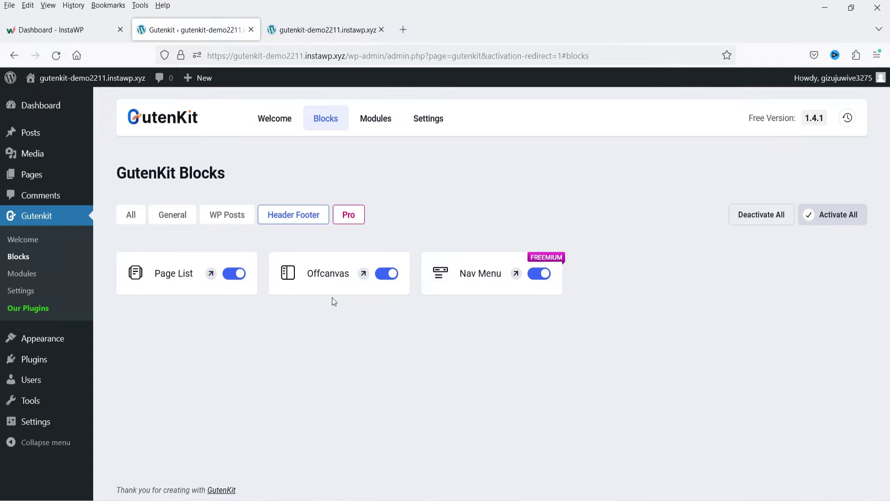
{"action": "left_click", "coordinate": [353, 217]}
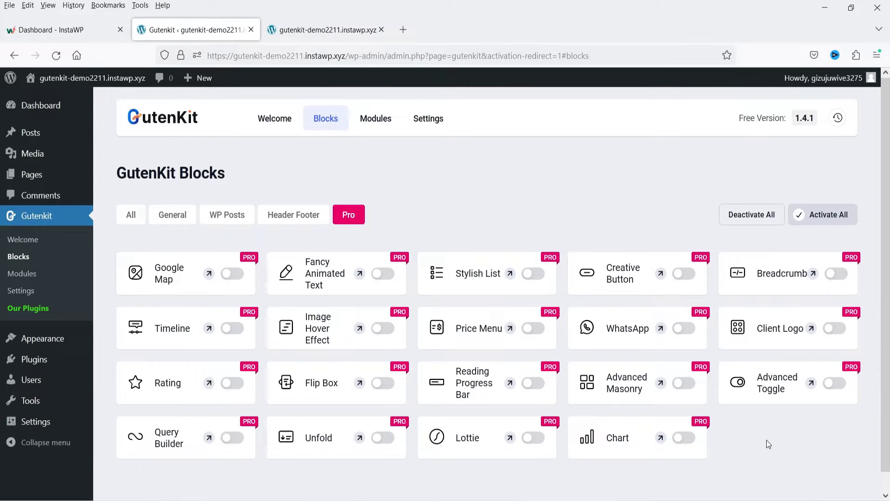
{"action": "left_click", "coordinate": [180, 218]}
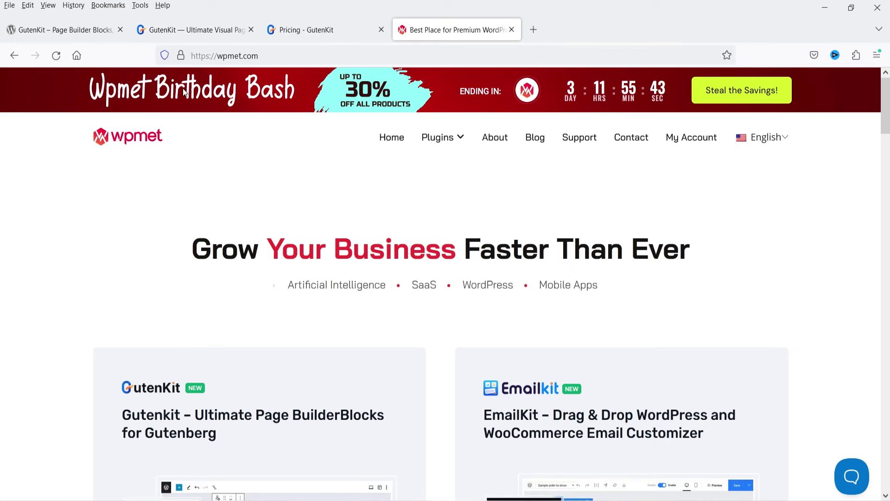
Step: Review the GutenKit pricing page's yearly plans, included features and money-back guarantee
{"action": "left_click", "coordinate": [311, 30]}
{"action": "scroll", "coordinate": [616, 249], "scroll_direction": "down", "scroll_amount": 3}
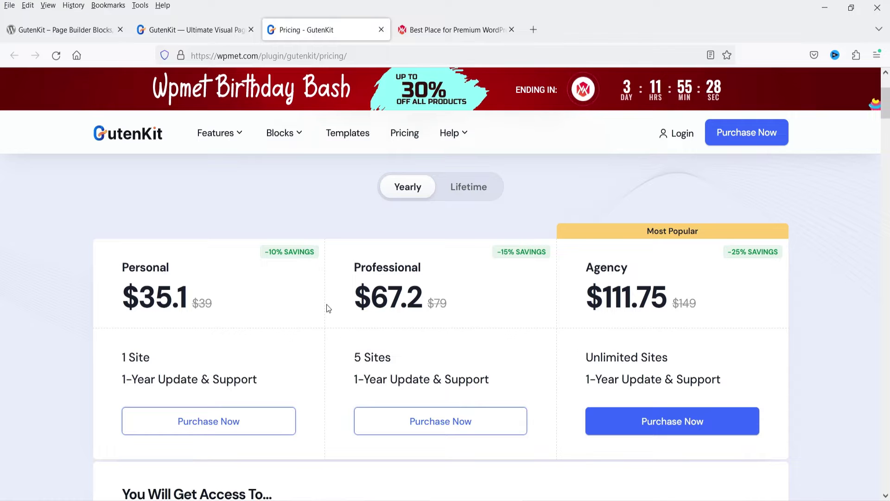
{"action": "scroll", "coordinate": [451, 328], "scroll_direction": "down", "scroll_amount": 2}
{"action": "scroll", "coordinate": [760, 264], "scroll_direction": "up", "scroll_amount": 2}
{"action": "scroll", "coordinate": [812, 302], "scroll_direction": "down", "scroll_amount": 3}
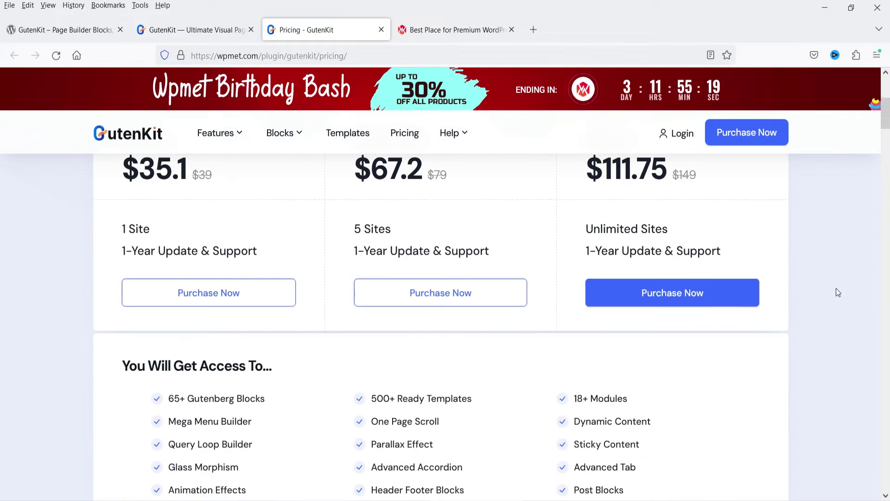
{"action": "scroll", "coordinate": [825, 285], "scroll_direction": "down", "scroll_amount": 3}
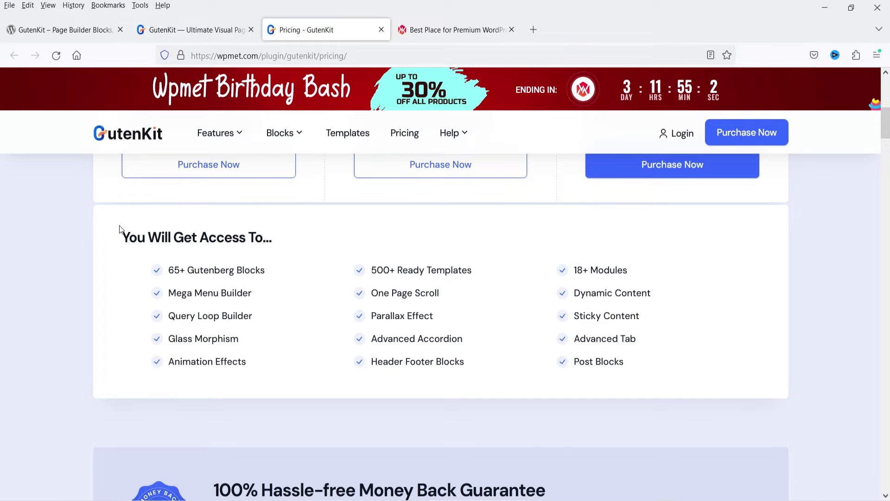
{"action": "scroll", "coordinate": [603, 301], "scroll_direction": "down", "scroll_amount": 4}
{"action": "scroll", "coordinate": [680, 241], "scroll_direction": "down", "scroll_amount": 4}
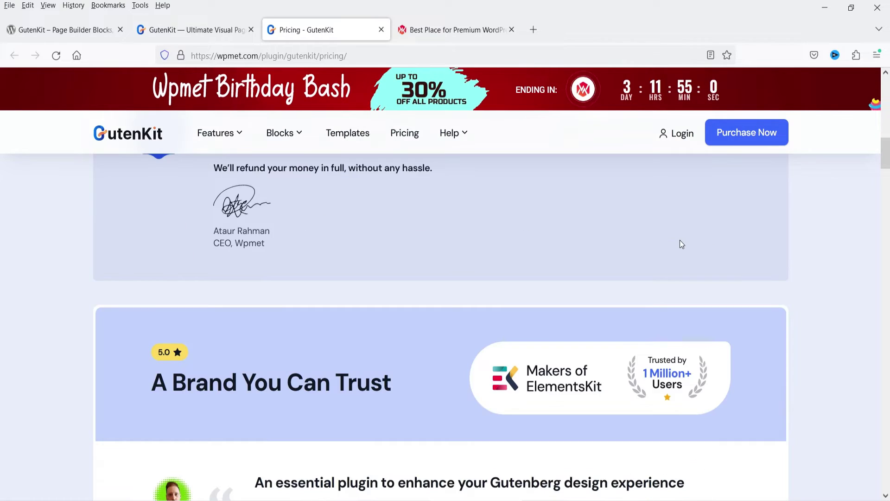
{"action": "scroll", "coordinate": [680, 240], "scroll_direction": "up", "scroll_amount": 4}
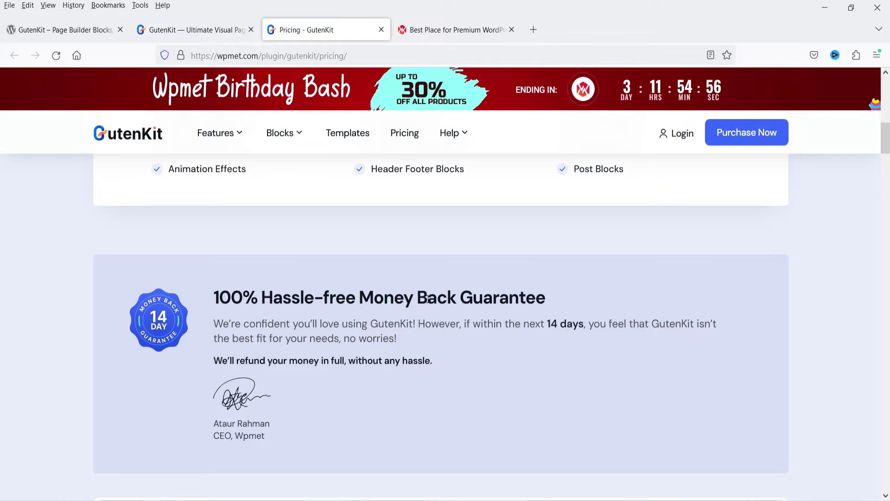
Step: Finish reviewing the pricing page and examine the GutenKit modules, ending on the GutenKit blocks list
{"action": "scroll", "coordinate": [478, 272], "scroll_direction": "down", "scroll_amount": 5}
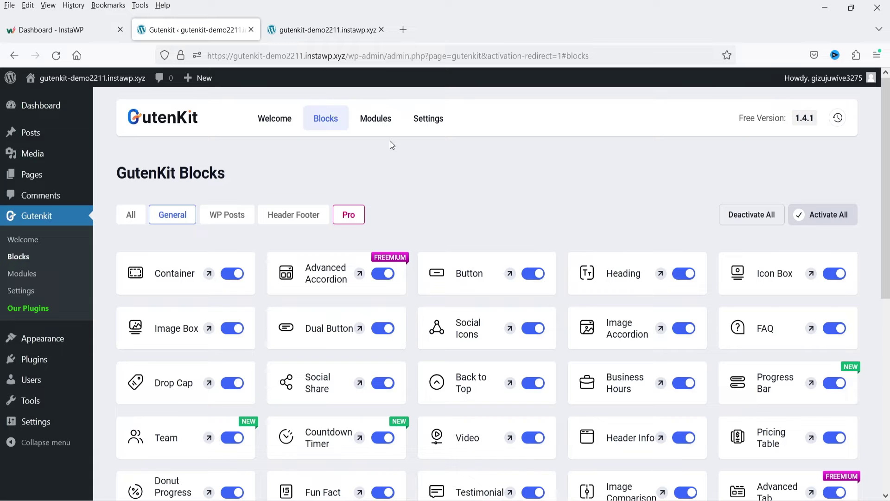
{"action": "left_click", "coordinate": [377, 121]}
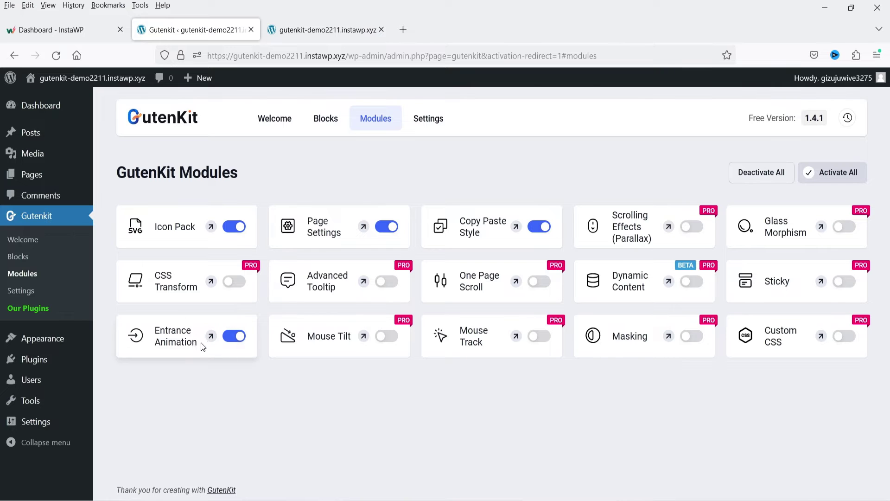
{"action": "left_click", "coordinate": [11, 258]}
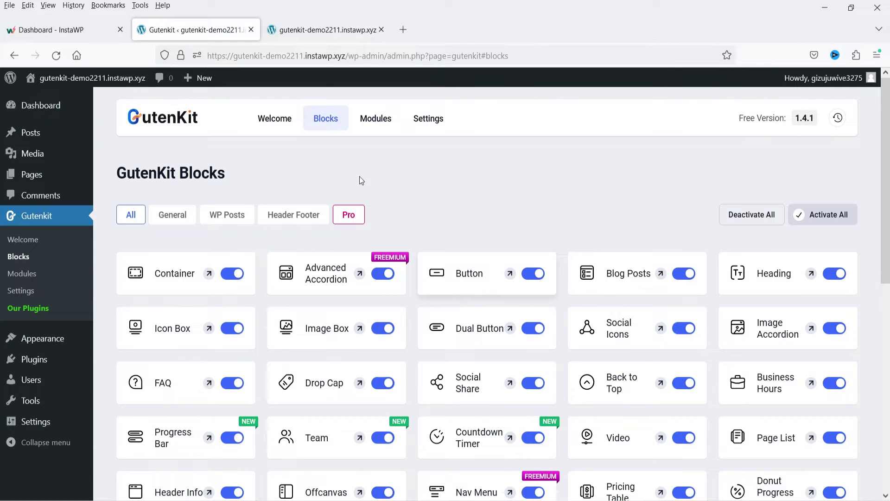
Step: Open Sample Page from the site's pages for editing in a new browser tab
{"action": "left_click", "coordinate": [32, 174]}
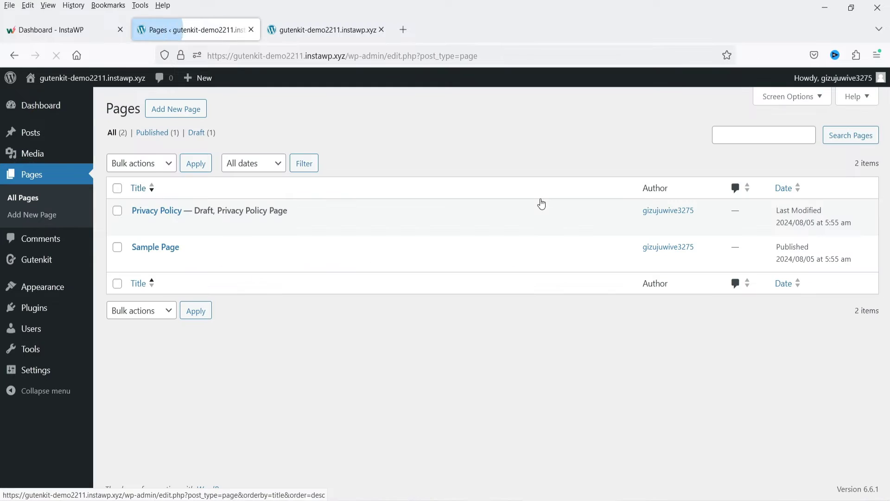
{"action": "right_click", "coordinate": [139, 263]}
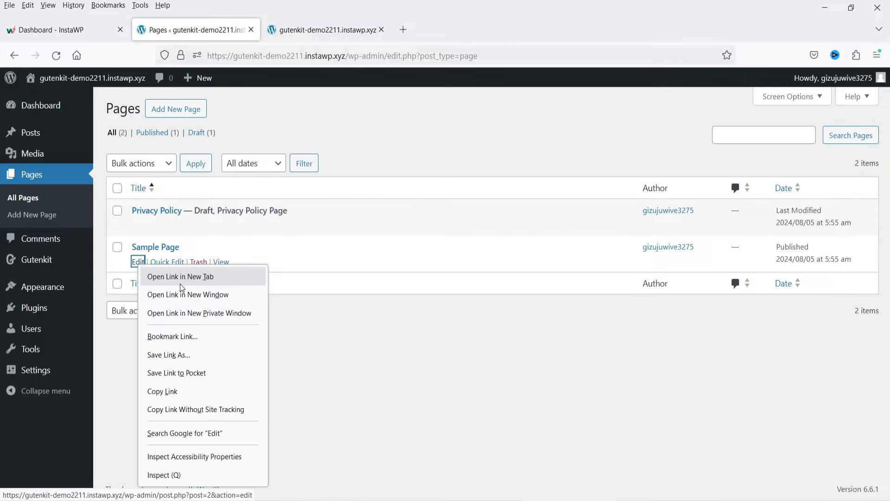
{"action": "left_click", "coordinate": [180, 284]}
{"action": "left_click", "coordinate": [308, 30]}
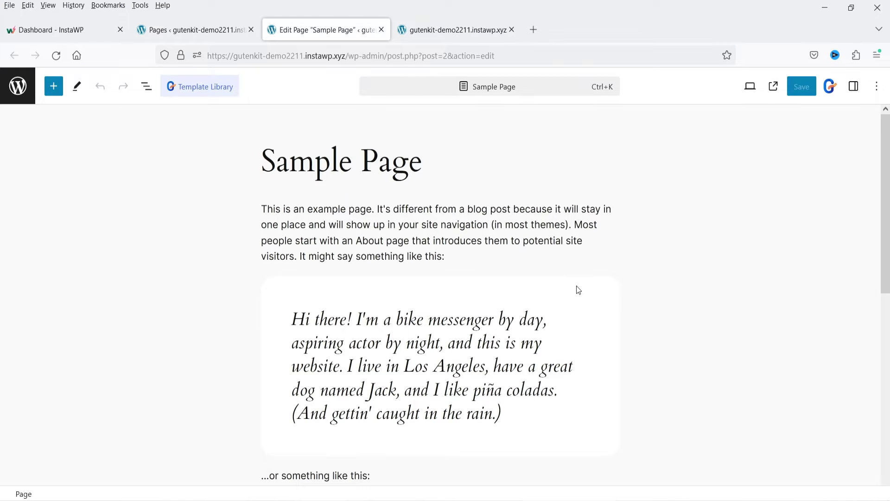
Step: Look through the editor's available blocks, covering the GutenKit, Text, Media and Design groups
{"action": "left_click", "coordinate": [577, 286]}
{"action": "left_click", "coordinate": [51, 92]}
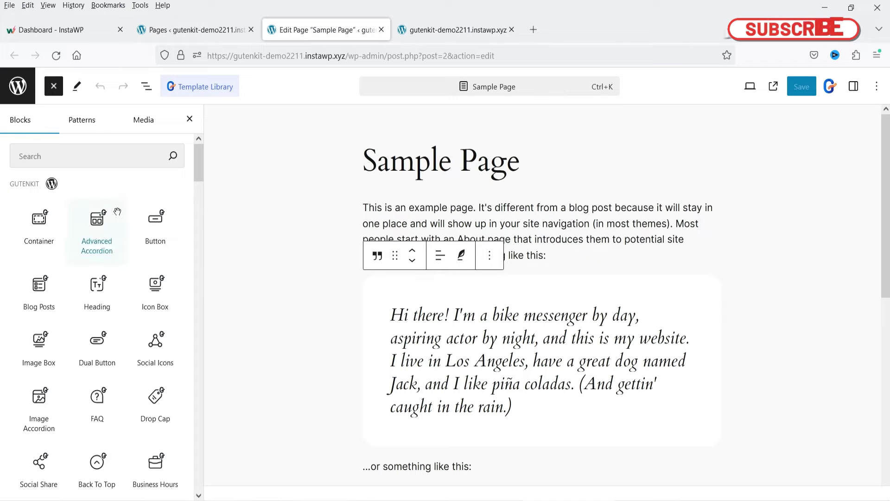
{"action": "mouse_move", "coordinate": [123, 348]}
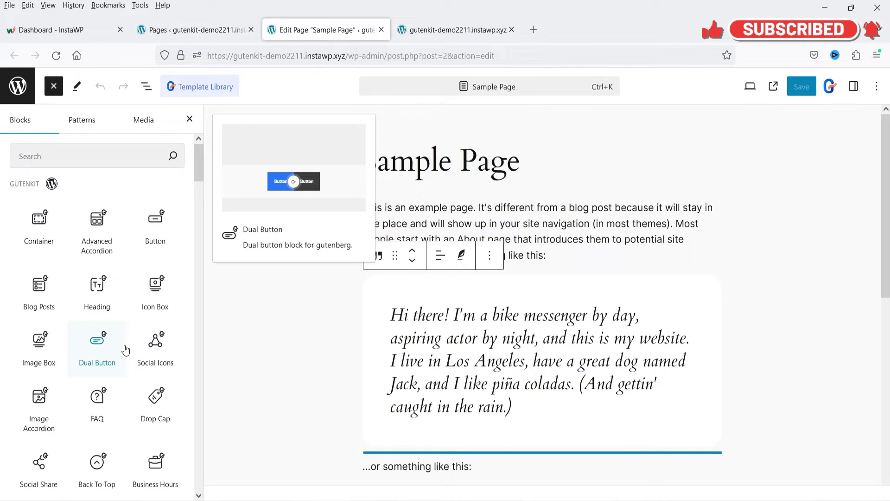
{"action": "left_click_drag", "start_coordinate": [196, 165], "coordinate": [196, 245]}
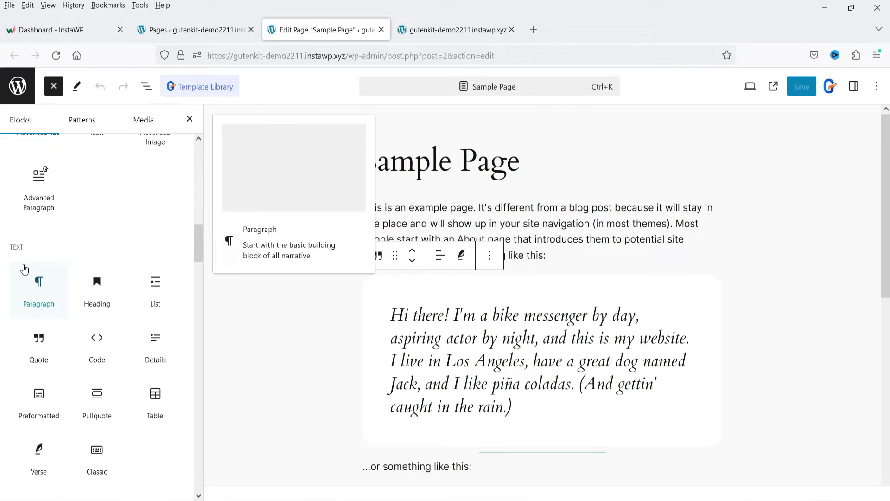
{"action": "scroll", "coordinate": [69, 278], "scroll_direction": "down", "scroll_amount": 3}
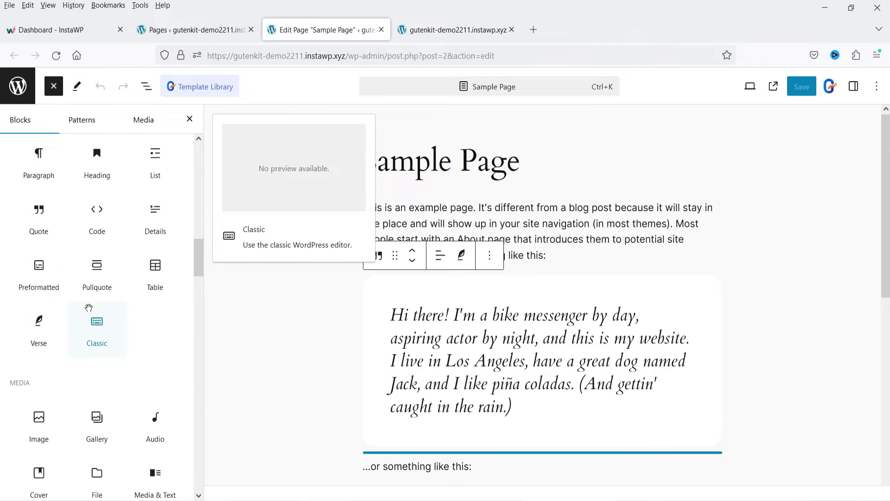
{"action": "scroll", "coordinate": [69, 331], "scroll_direction": "down", "scroll_amount": 2}
{"action": "scroll", "coordinate": [46, 335], "scroll_direction": "down", "scroll_amount": 9}
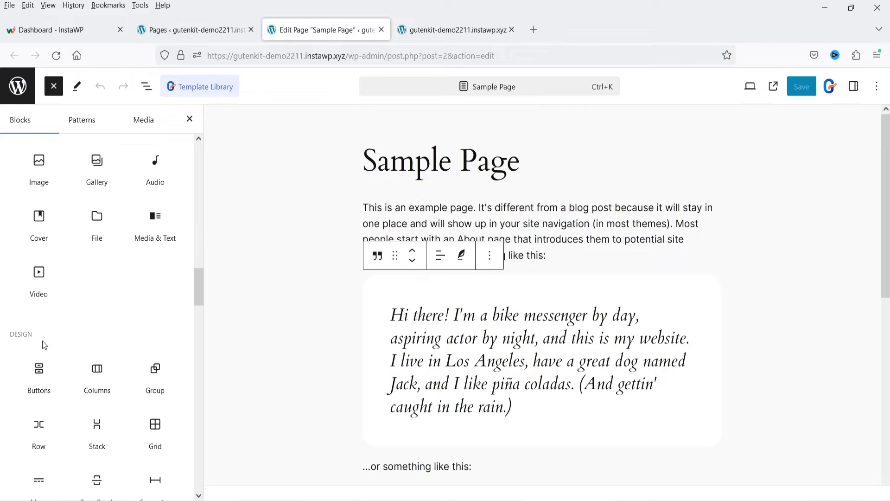
{"action": "scroll", "coordinate": [58, 344], "scroll_direction": "up", "scroll_amount": 20}
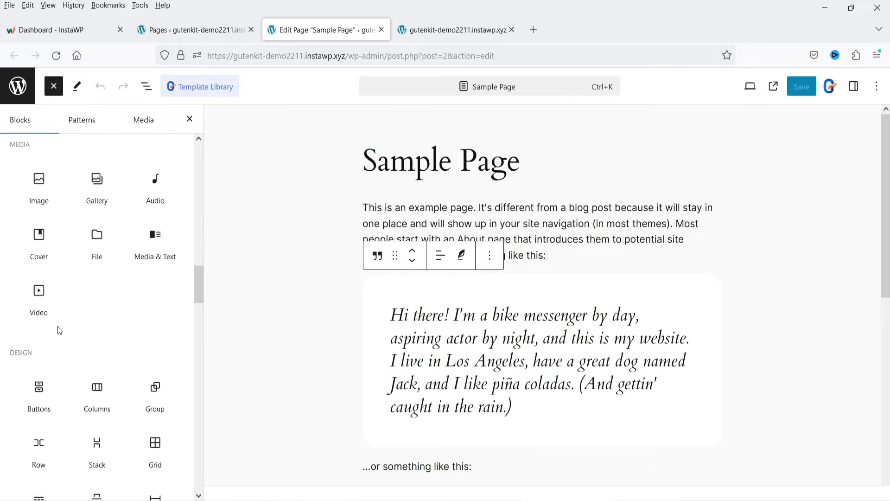
{"action": "scroll", "coordinate": [61, 333], "scroll_direction": "up", "scroll_amount": 9}
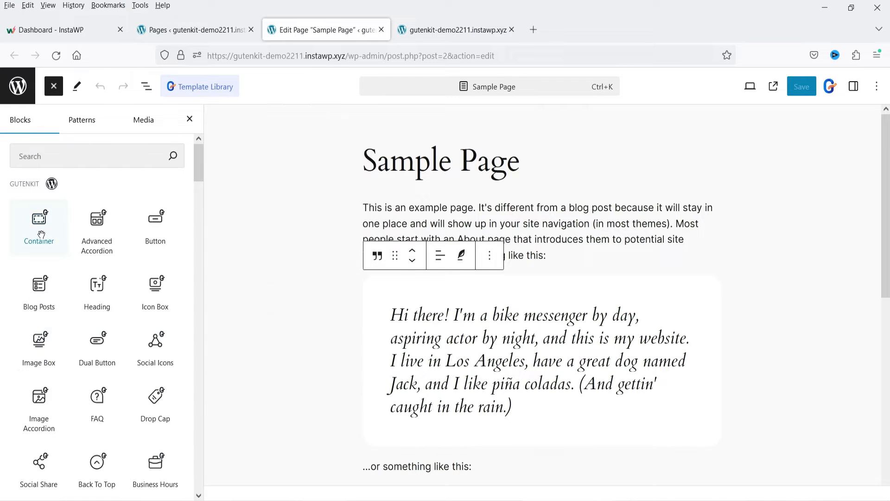
Step: Add a GutenKit Container with a two-column layout below the last paragraph of Sample Page
{"action": "scroll", "coordinate": [346, 229], "scroll_direction": "down", "scroll_amount": 8}
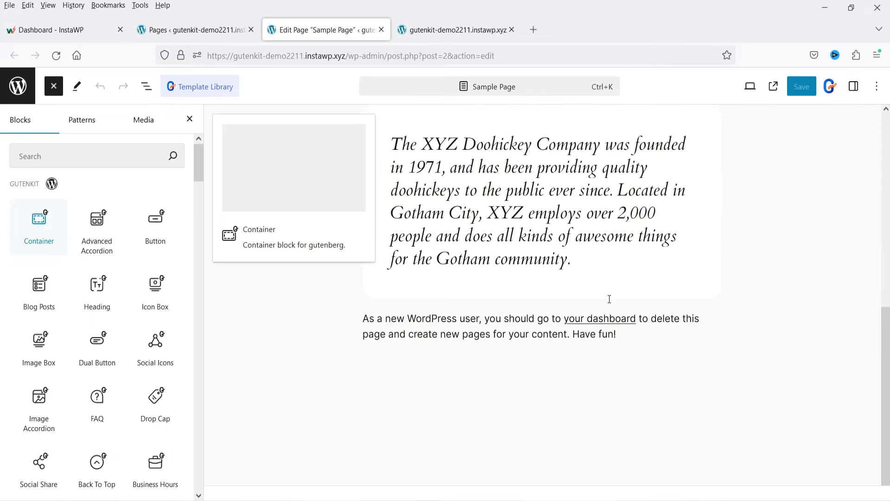
{"action": "left_click_drag", "start_coordinate": [37, 226], "coordinate": [536, 378]}
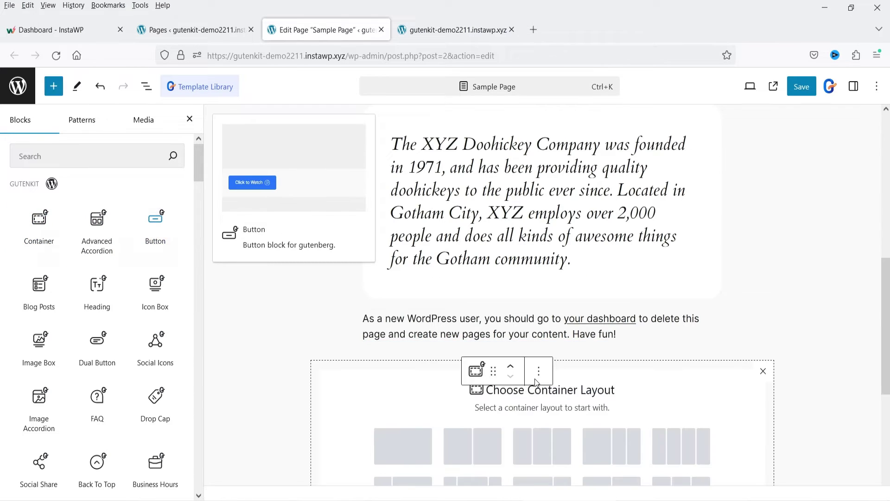
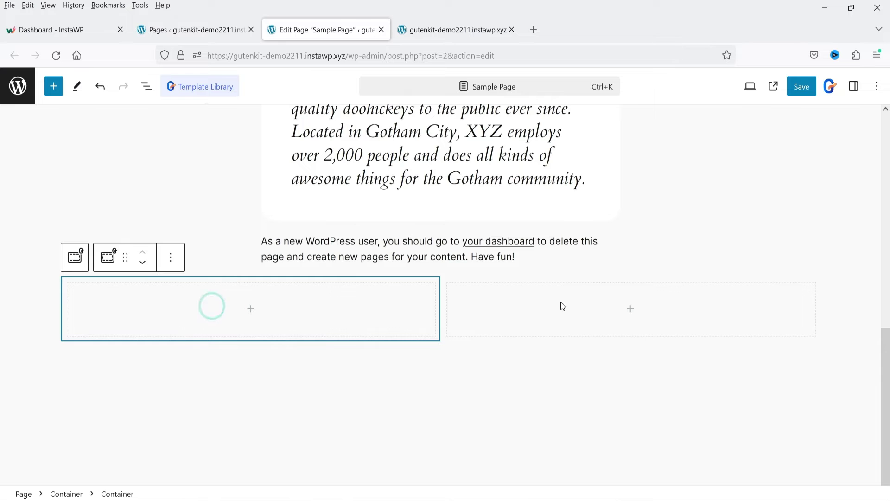
Step: Give the container's left column a solid Contrast (#111111) background and check its background overlay and border options
{"action": "left_click", "coordinate": [854, 87]}
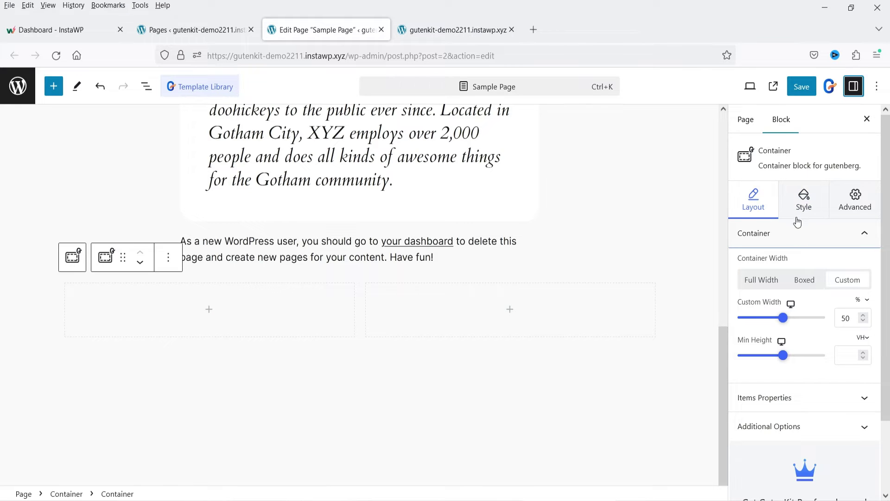
{"action": "left_click", "coordinate": [804, 202]}
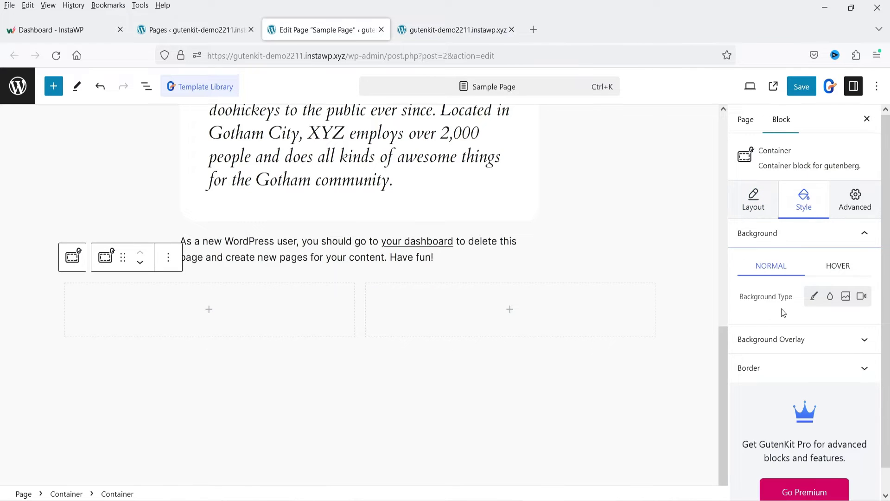
{"action": "left_click", "coordinate": [816, 297]}
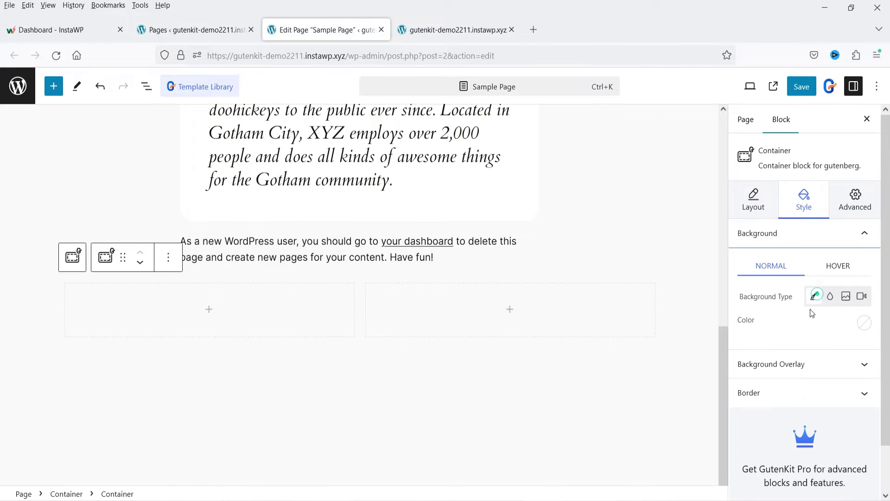
{"action": "left_click", "coordinate": [863, 324]}
{"action": "left_click", "coordinate": [785, 265]}
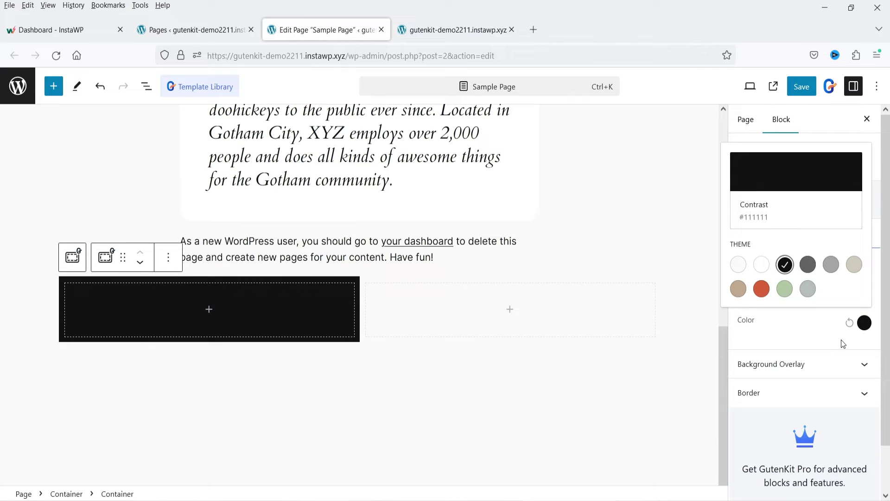
{"action": "left_click", "coordinate": [816, 367]}
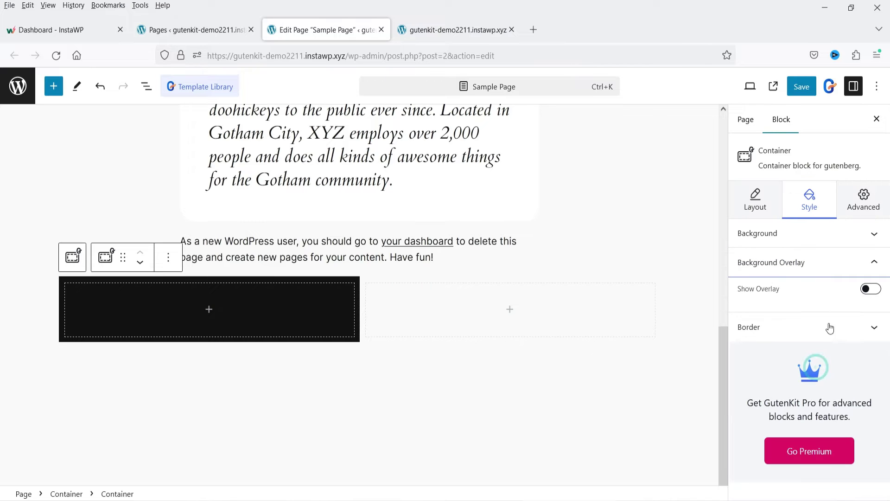
{"action": "left_click", "coordinate": [871, 328]}
Step: Try a custom width of 53% on the black column, and change its container width to Full Width
{"action": "left_click", "coordinate": [753, 202]}
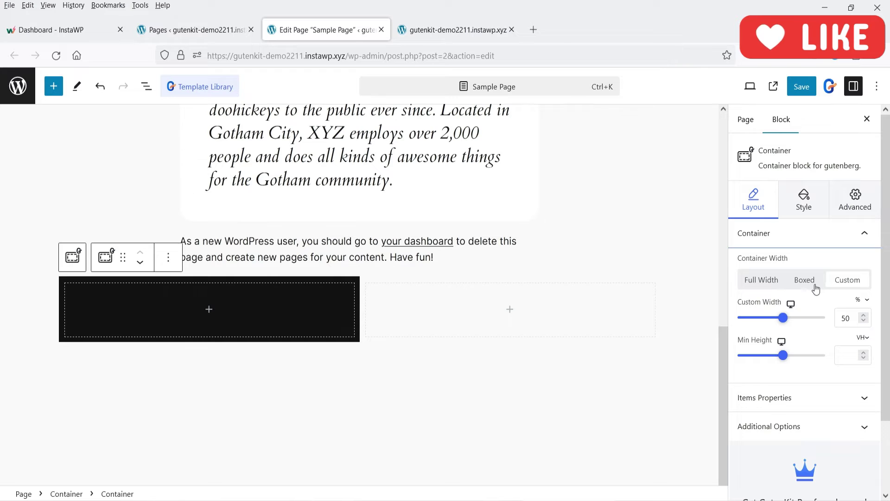
{"action": "mouse_move", "coordinate": [787, 320]}
{"action": "left_mouse_down"}
{"action": "mouse_move", "coordinate": [801, 316]}
{"action": "mouse_move", "coordinate": [784, 321]}
{"action": "left_mouse_up"}
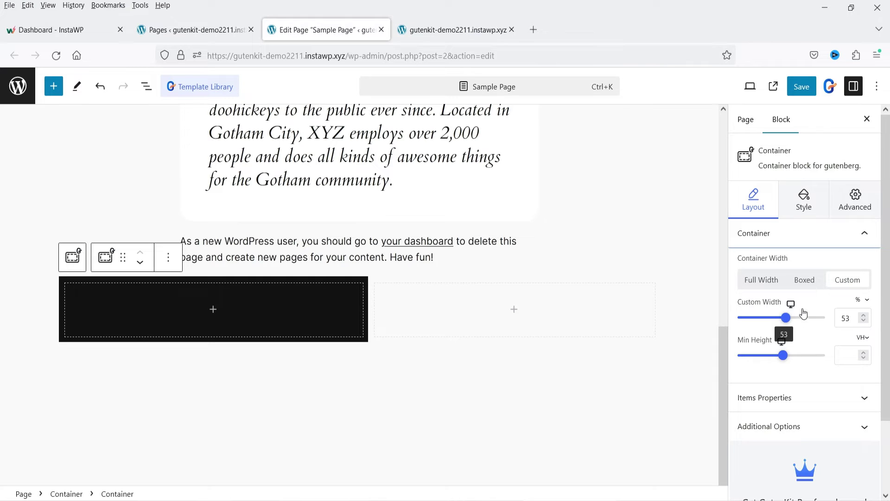
{"action": "left_click", "coordinate": [760, 281]}
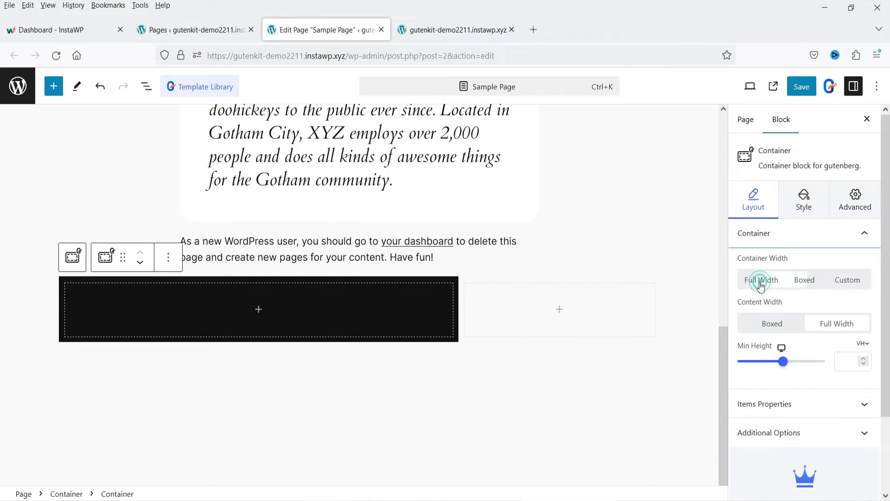
Step: Try minimum heights of 40 and 49 VH on the black column and clear the value
{"action": "left_click", "coordinate": [775, 365]}
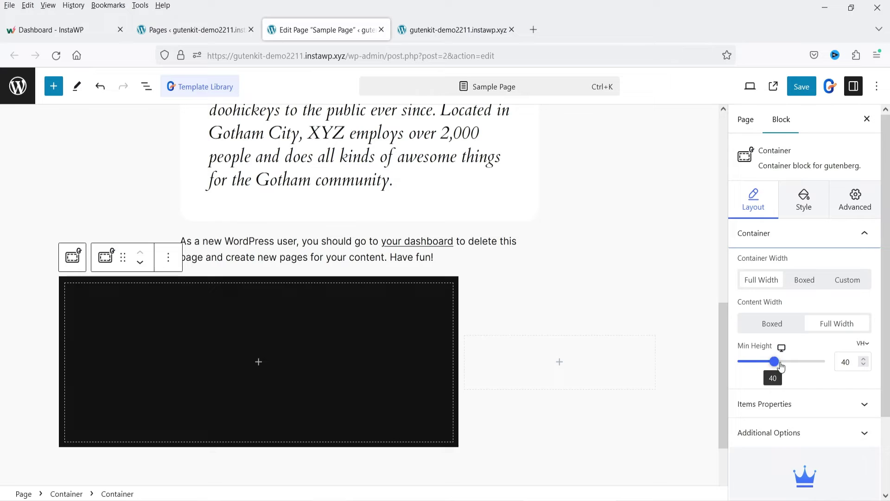
{"action": "left_click_drag", "start_coordinate": [782, 368], "coordinate": [782, 367]}
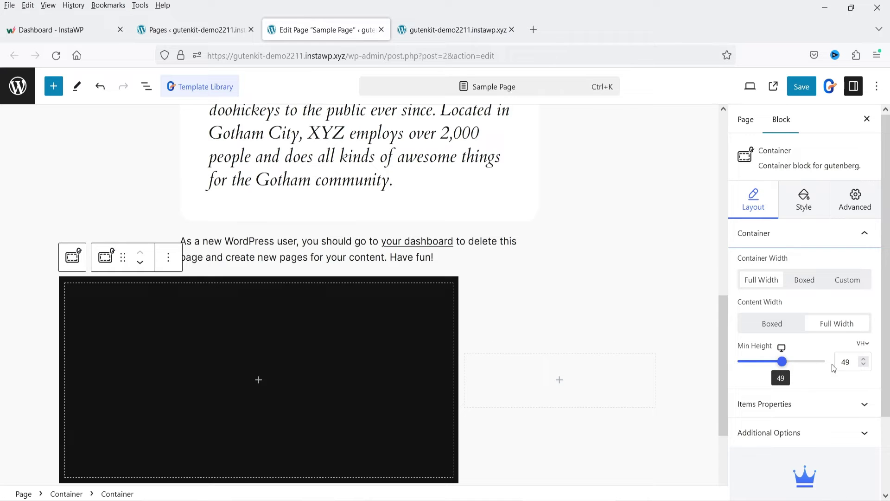
{"action": "double_click", "coordinate": [852, 357]}
{"action": "key", "text": "BackSpace"}
Step: Examine the black column's advanced layout, position and visibility settings, trying the Hide On Mobile option
{"action": "left_click", "coordinate": [855, 199]}
{"action": "left_click", "coordinate": [846, 236]}
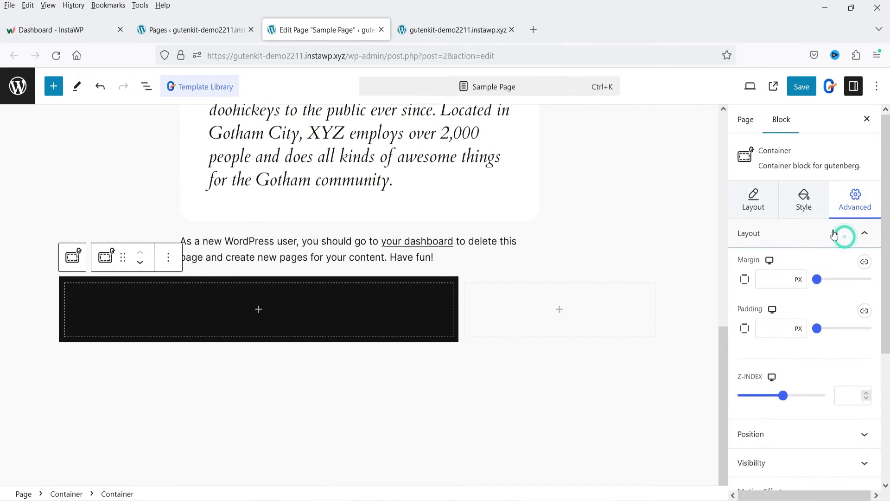
{"action": "left_click", "coordinate": [793, 441]}
{"action": "left_click", "coordinate": [773, 344]}
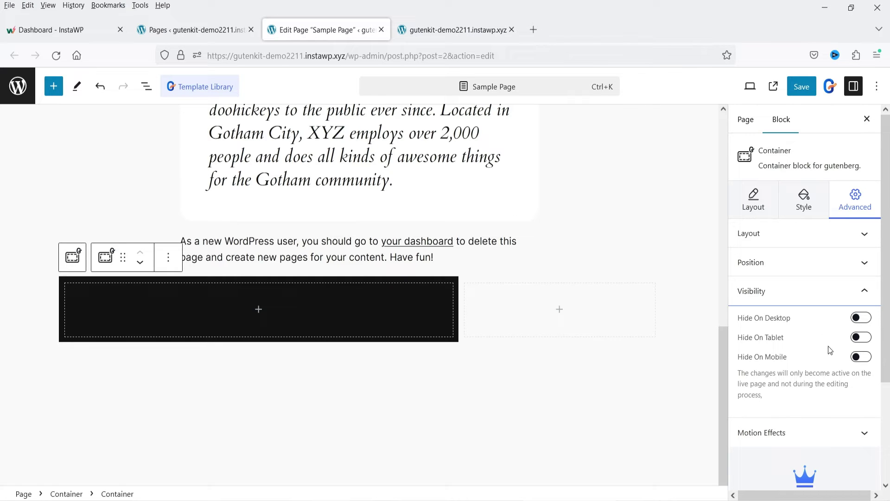
{"action": "left_click", "coordinate": [863, 366]}
{"action": "left_click", "coordinate": [861, 356]}
Step: Give the container's right column a solid Accent / Three (#D8613C) background
{"action": "left_click", "coordinate": [492, 286]}
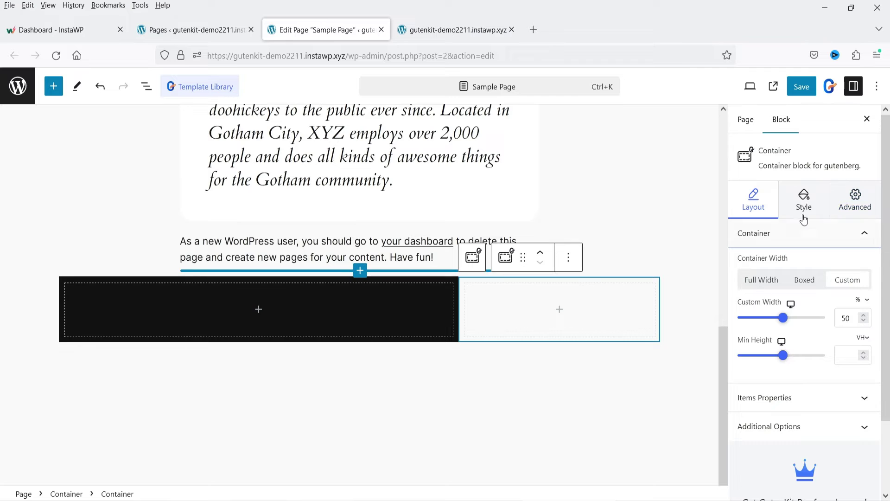
{"action": "left_click", "coordinate": [804, 200]}
{"action": "left_click", "coordinate": [810, 296]}
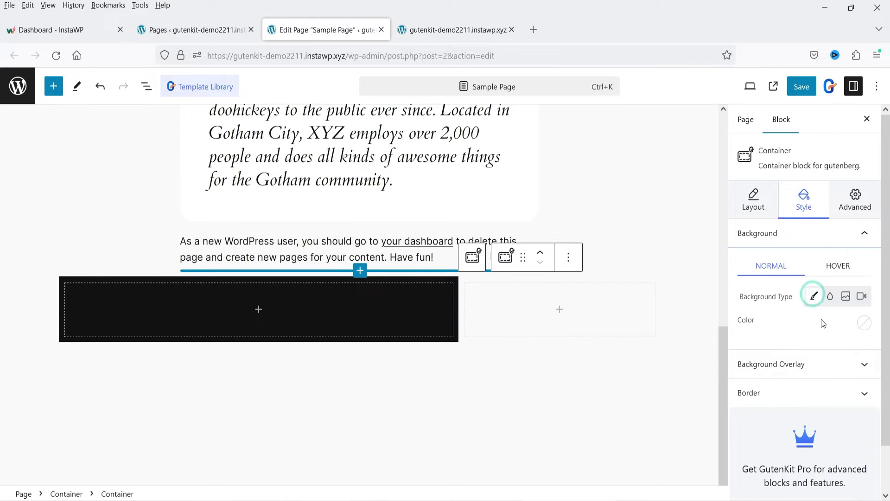
{"action": "left_click", "coordinate": [864, 323]}
{"action": "left_click", "coordinate": [761, 289]}
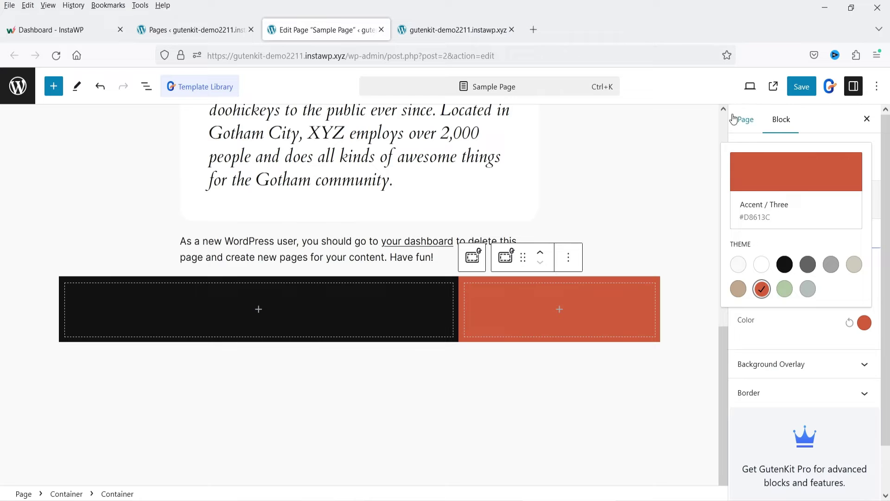
Step: Preview the two-column container at Tablet and Mobile sizes, and return to the Desktop view
{"action": "left_click", "coordinate": [750, 86]}
{"action": "left_click", "coordinate": [658, 149]}
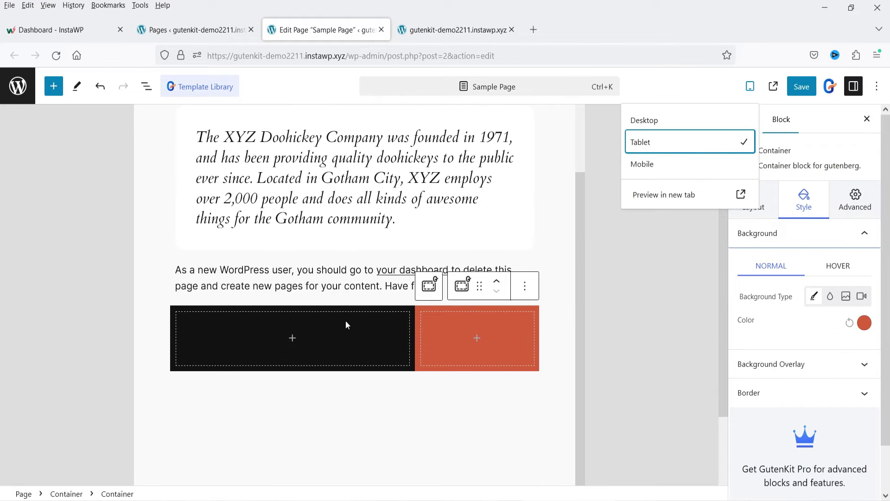
{"action": "left_click", "coordinate": [680, 165]}
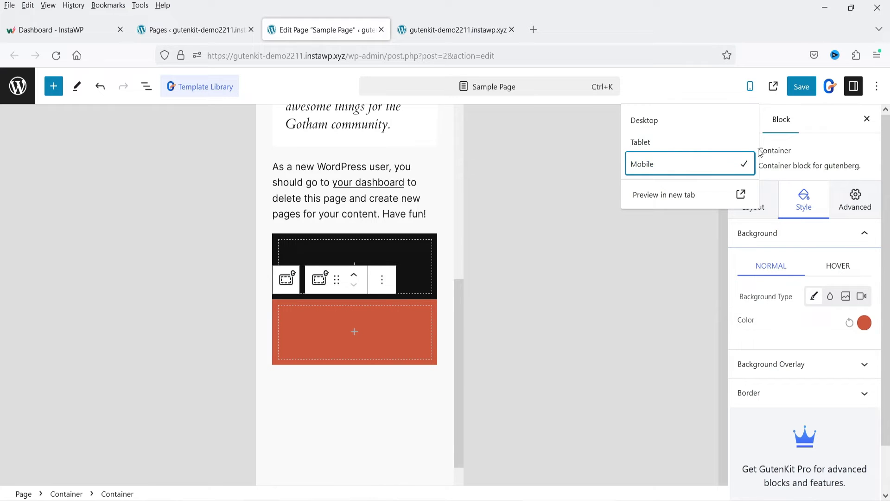
{"action": "left_click", "coordinate": [750, 87]}
{"action": "left_click", "coordinate": [748, 86]}
{"action": "left_click", "coordinate": [677, 120]}
Step: Insert an Advanced Accordion block directly below the two-column container
{"action": "left_click", "coordinate": [53, 87]}
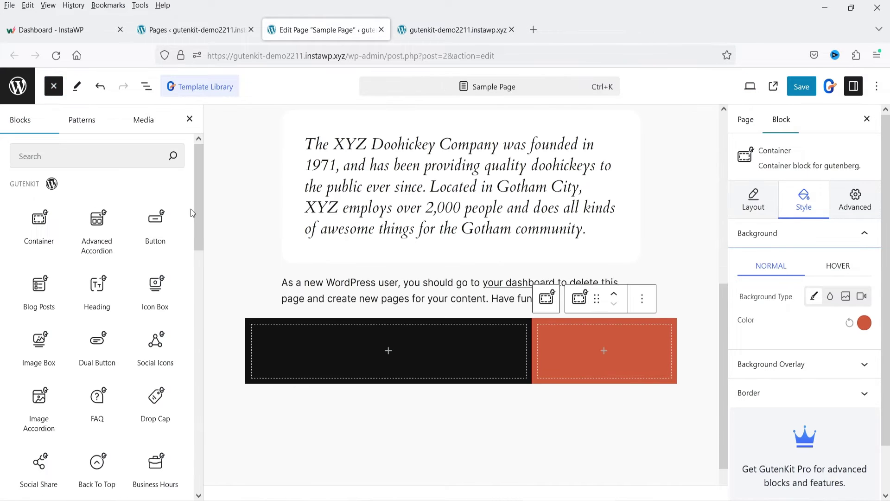
{"action": "mouse_move", "coordinate": [104, 243]}
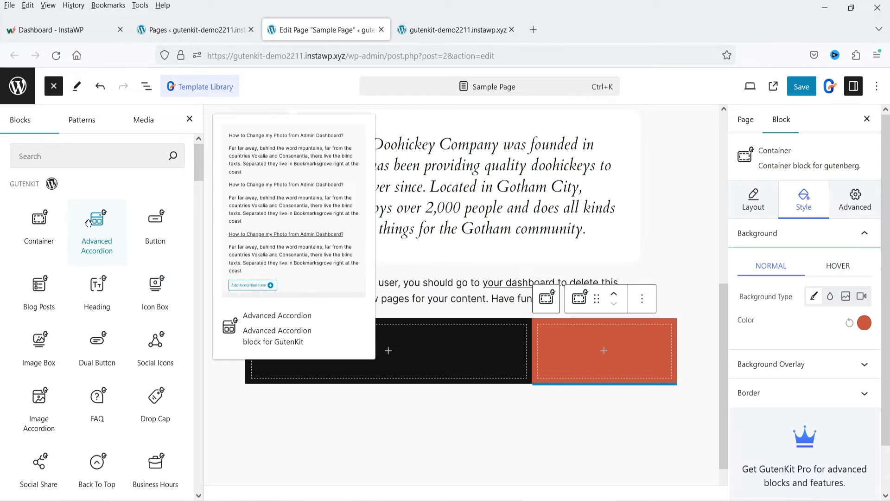
{"action": "left_click_drag", "start_coordinate": [104, 243], "coordinate": [458, 397]}
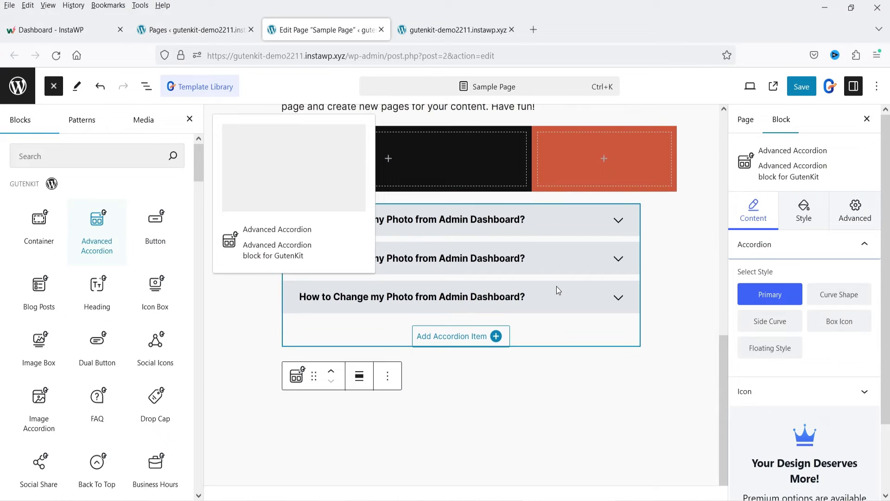
Step: Try expanding and collapsing the three accordion items, and add a fourth item to the accordion
{"action": "left_click", "coordinate": [618, 221]}
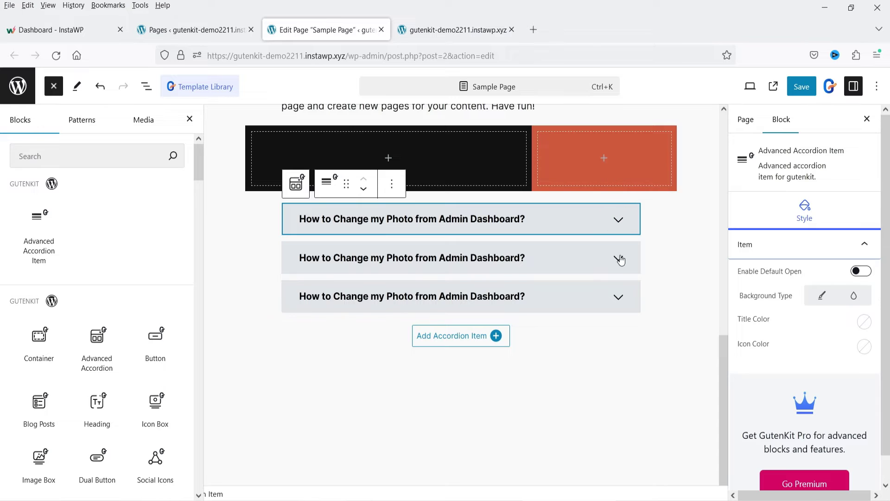
{"action": "left_click", "coordinate": [621, 259]}
{"action": "left_click", "coordinate": [620, 259]}
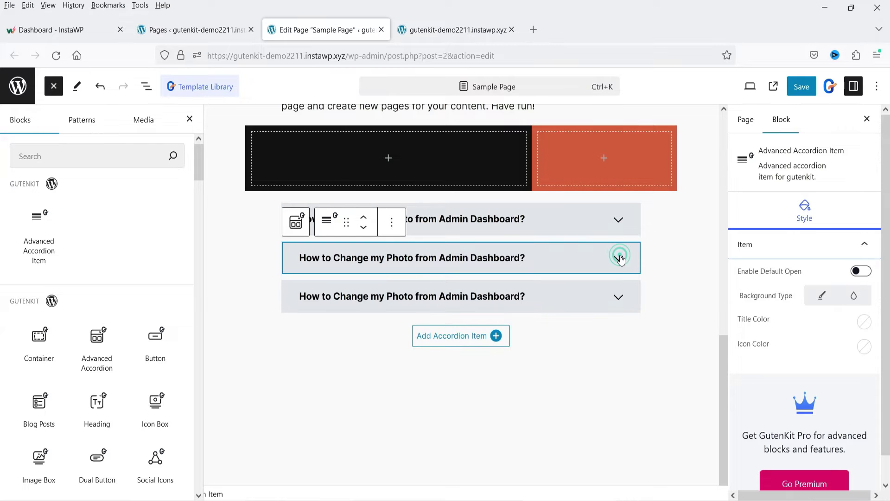
{"action": "left_click", "coordinate": [619, 297]}
{"action": "left_click", "coordinate": [618, 297]}
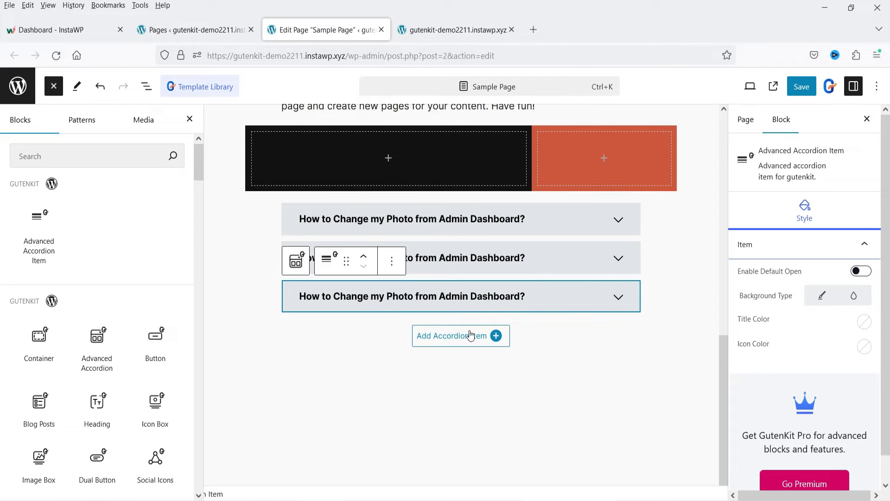
{"action": "left_click", "coordinate": [523, 342]}
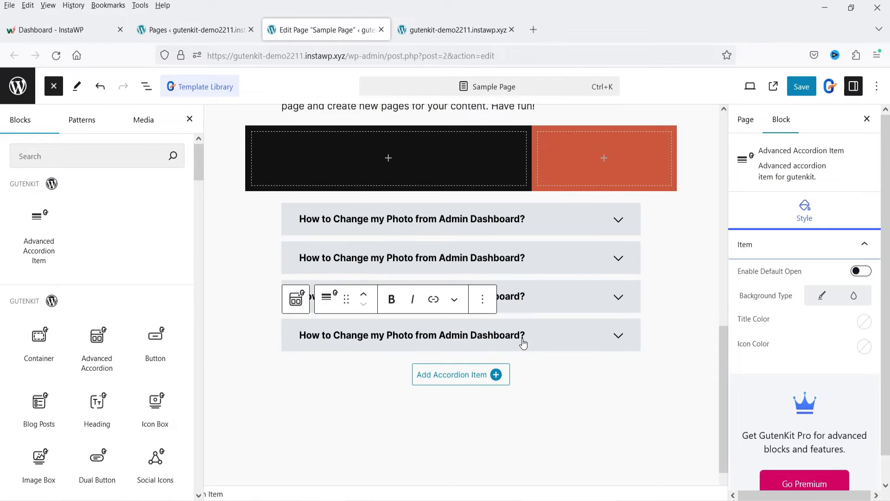
Step: Expand the first accordion item and examine the text style settings of its paragraph
{"action": "left_click", "coordinate": [453, 228]}
{"action": "left_click", "coordinate": [806, 211]}
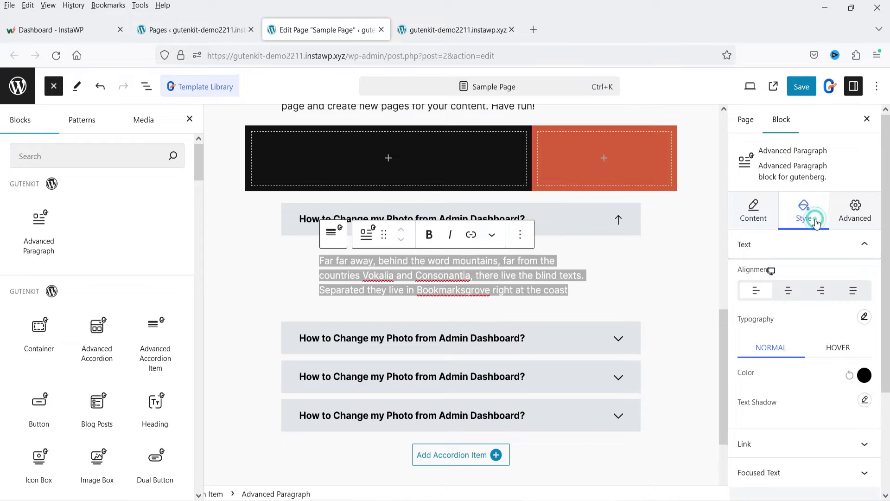
{"action": "scroll", "coordinate": [837, 306], "scroll_direction": "down", "scroll_amount": 1}
{"action": "scroll", "coordinate": [837, 306], "scroll_direction": "down", "scroll_amount": 2}
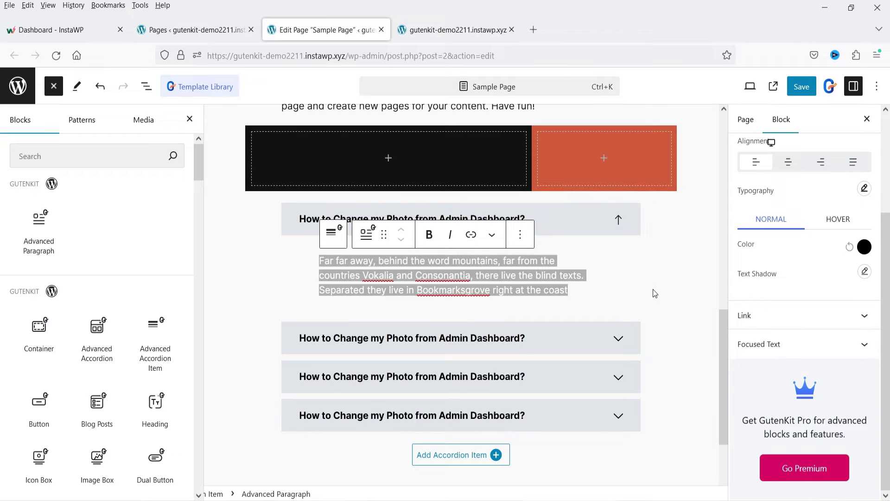
Step: Select the whole Advanced Accordion block and transform it to a Container
{"action": "left_click", "coordinate": [298, 224]}
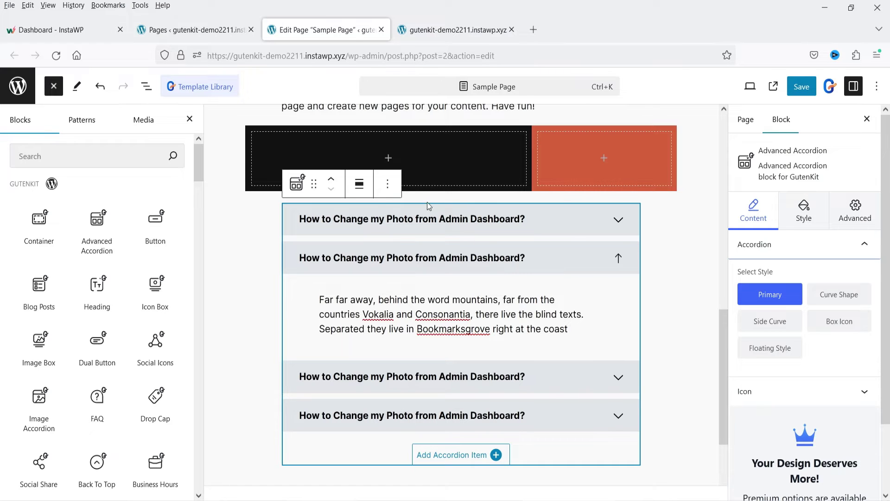
{"action": "left_click", "coordinate": [296, 184]}
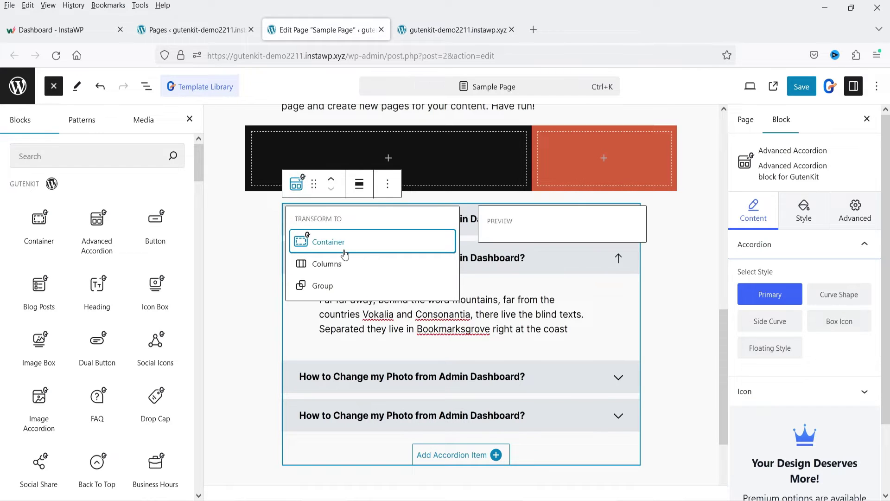
{"action": "left_click", "coordinate": [440, 245]}
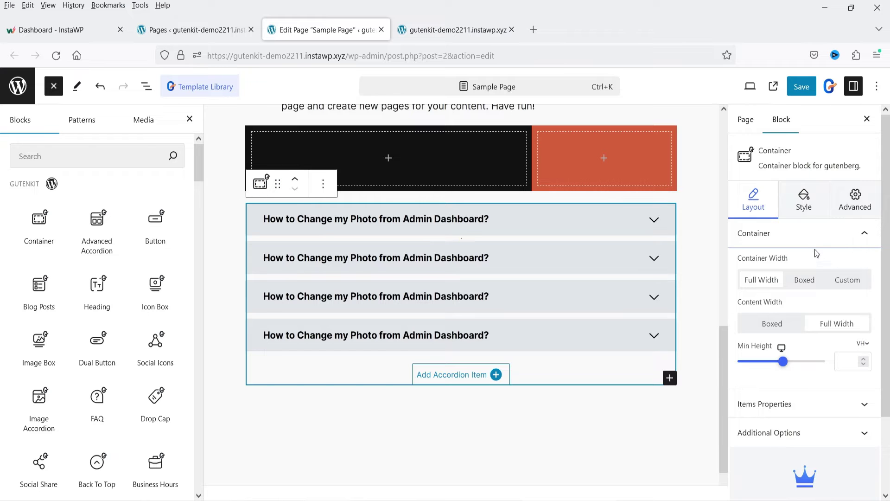
Step: Give the container around the accordion a solid Accent / Four (#B1C5A4) background and check it with the first item expanded
{"action": "left_click", "coordinate": [812, 203]}
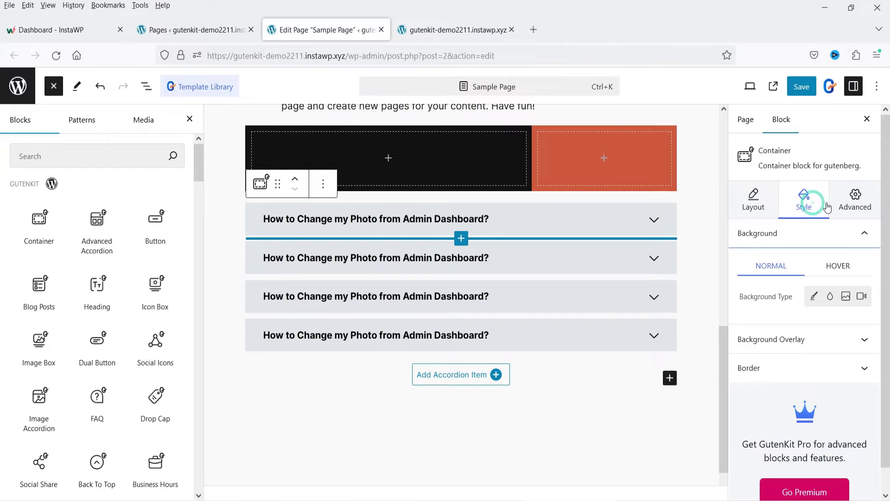
{"action": "left_click", "coordinate": [857, 203]}
{"action": "scroll", "coordinate": [811, 302], "scroll_direction": "down", "scroll_amount": 3}
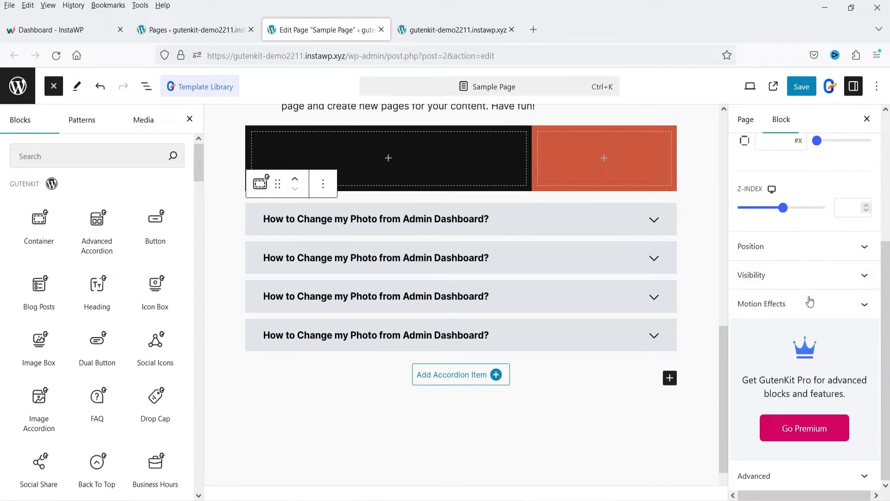
{"action": "scroll", "coordinate": [810, 301], "scroll_direction": "up", "scroll_amount": 5}
{"action": "left_click", "coordinate": [804, 198]}
{"action": "scroll", "coordinate": [871, 300], "scroll_direction": "down", "scroll_amount": 1}
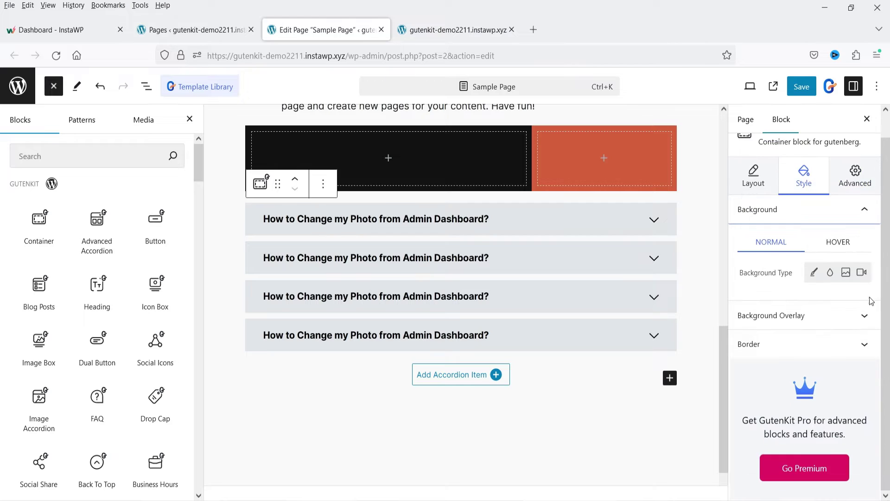
{"action": "left_click", "coordinate": [814, 273]}
{"action": "left_click", "coordinate": [865, 299]}
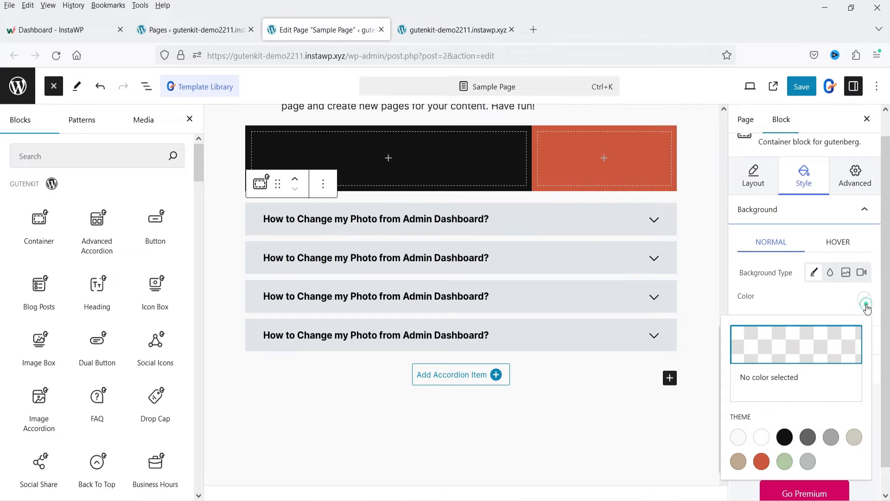
{"action": "left_click", "coordinate": [784, 462]}
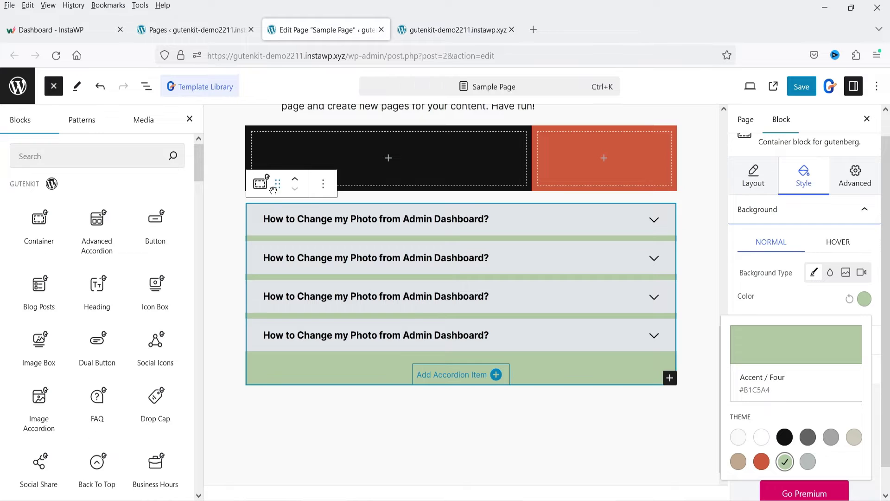
{"action": "left_click", "coordinate": [633, 225]}
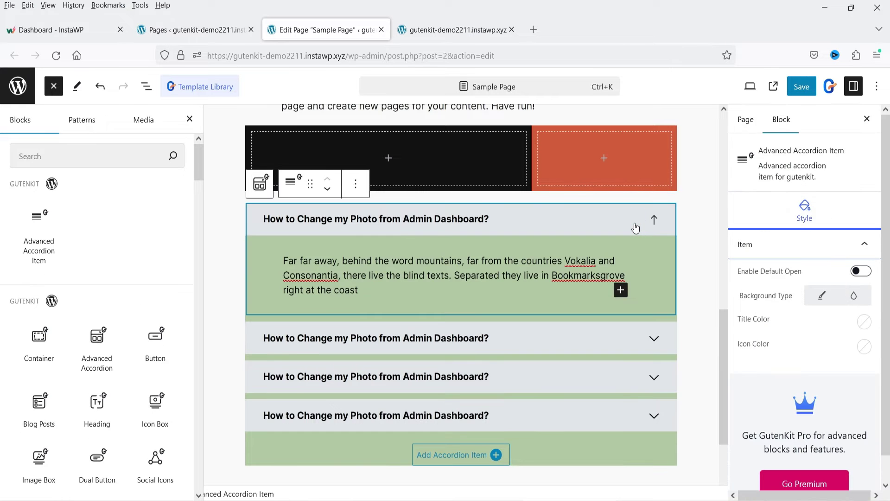
{"action": "left_click", "coordinate": [632, 222]}
Step: Insert an Icon Box block below the green accordion container
{"action": "left_click", "coordinate": [49, 91]}
{"action": "left_click", "coordinate": [53, 87]}
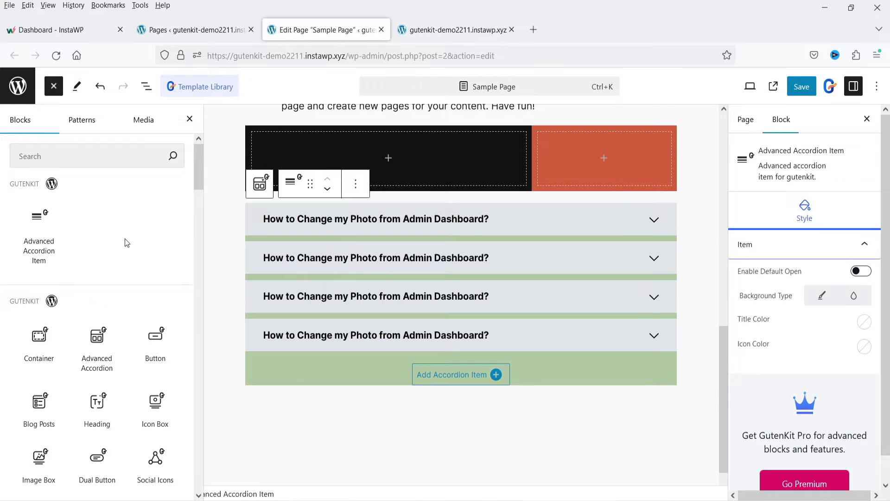
{"action": "scroll", "coordinate": [127, 256], "scroll_direction": "down", "scroll_amount": 5}
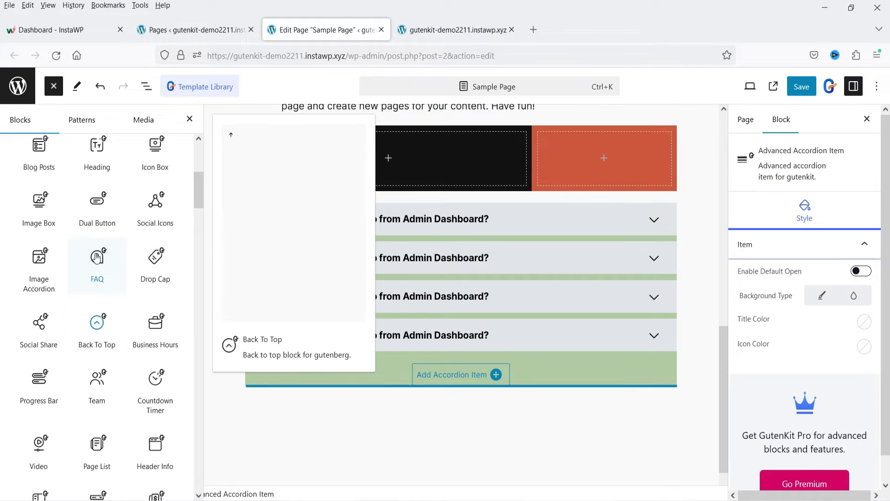
{"action": "left_click_drag", "start_coordinate": [154, 152], "coordinate": [470, 403]}
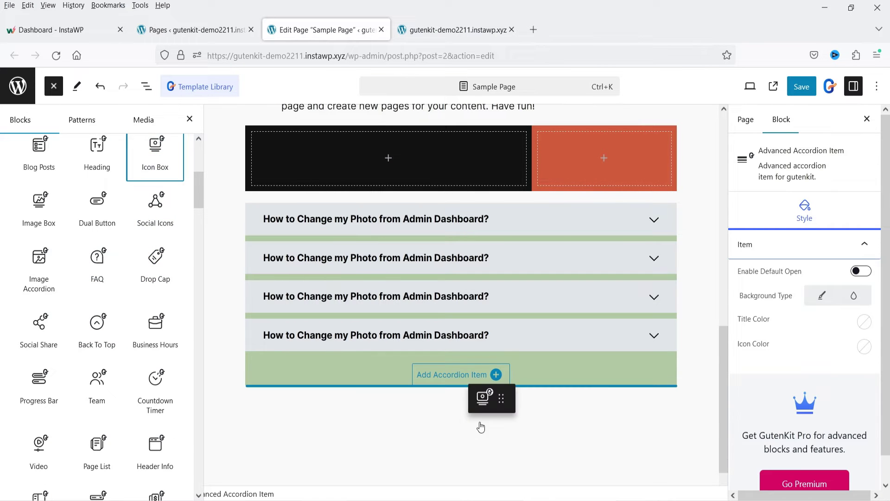
{"action": "left_click_drag", "start_coordinate": [492, 432], "coordinate": [492, 432]}
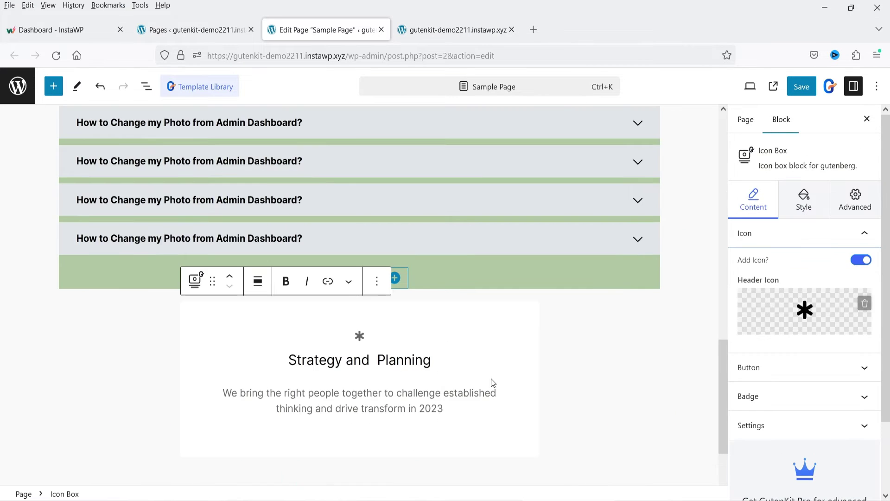
Step: Replace the Icon Box's header icon with the solid sun icon from the Icon Library
{"action": "left_click", "coordinate": [325, 356]}
{"action": "left_click", "coordinate": [365, 334]}
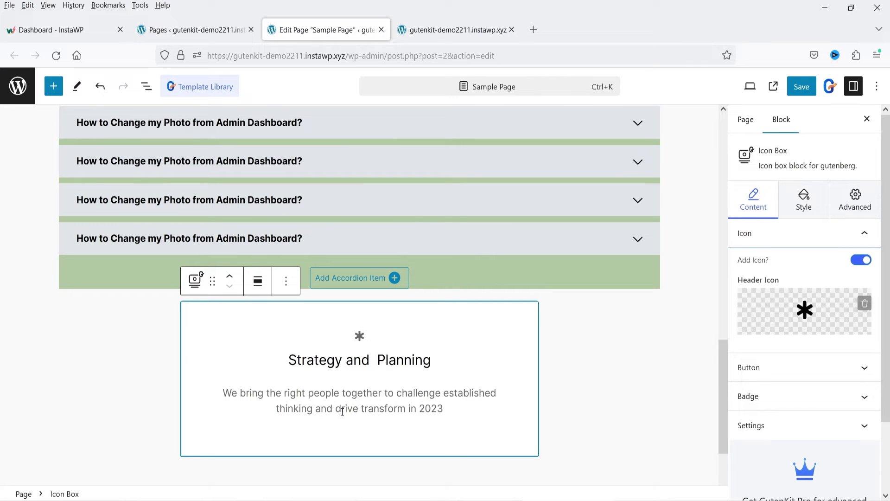
{"action": "left_click", "coordinate": [793, 320]}
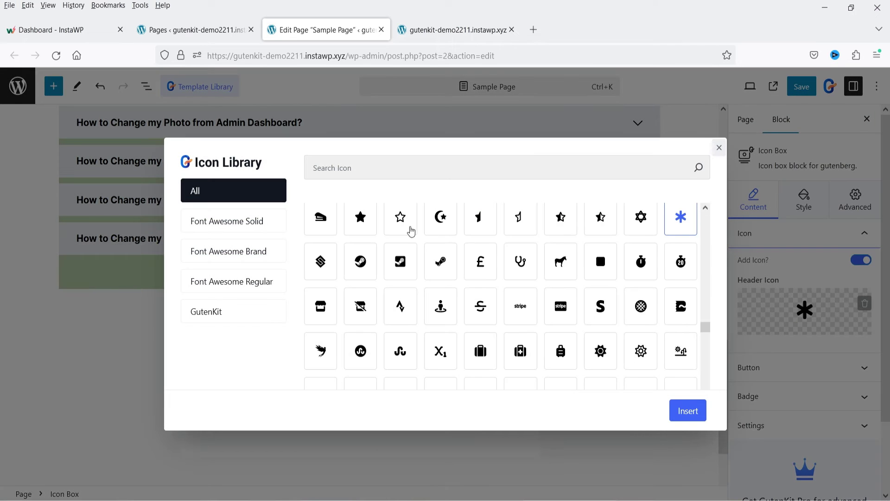
{"action": "left_click", "coordinate": [524, 360]}
{"action": "left_click", "coordinate": [596, 354]}
{"action": "left_click", "coordinate": [686, 415]}
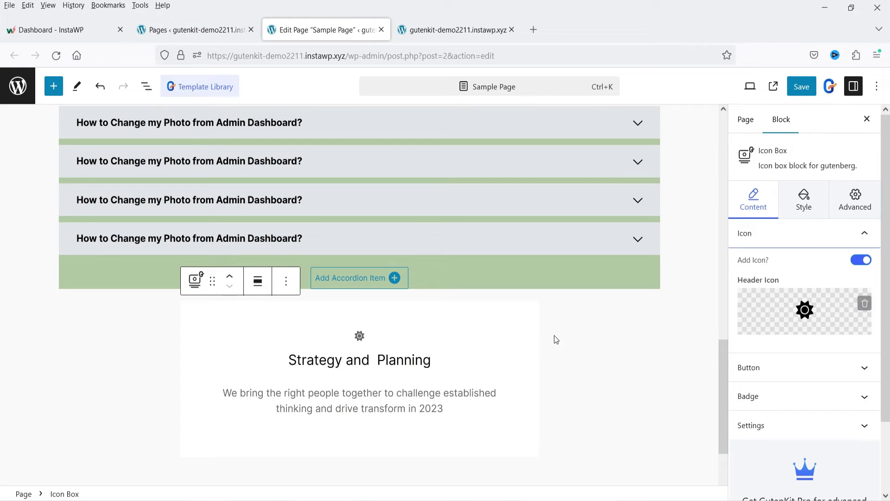
Step: Enable the Icon Box's button and show its badge, reviewing the badge position options
{"action": "left_click", "coordinate": [802, 370]}
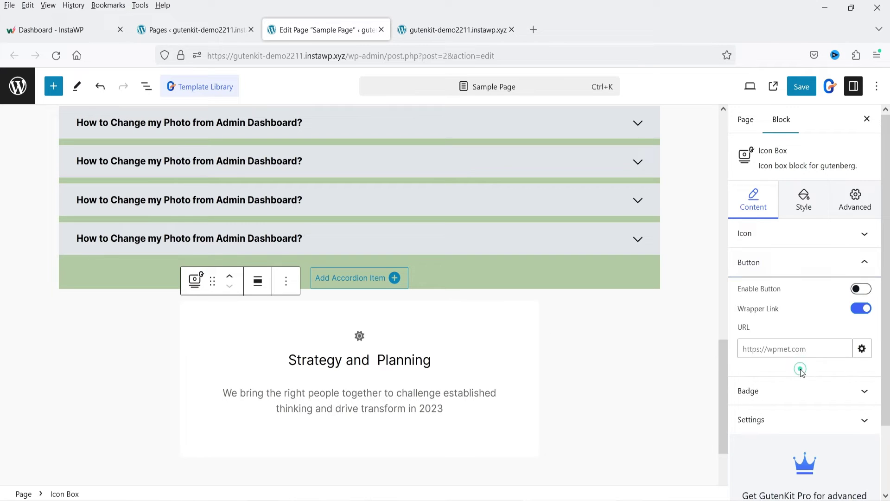
{"action": "left_click", "coordinate": [862, 289]}
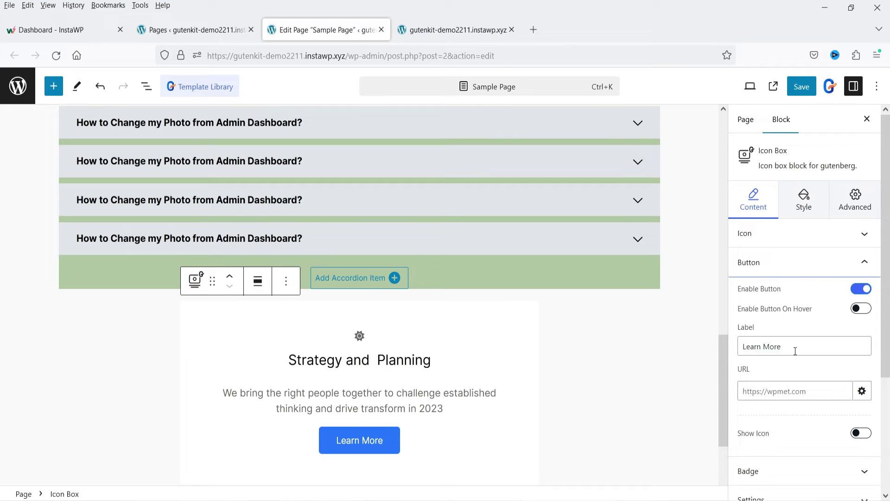
{"action": "left_click", "coordinate": [773, 472]}
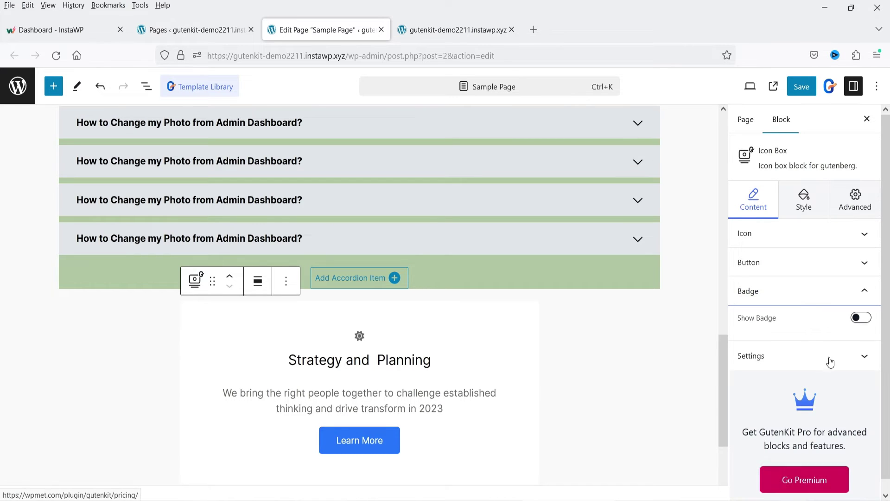
{"action": "left_click", "coordinate": [863, 318]}
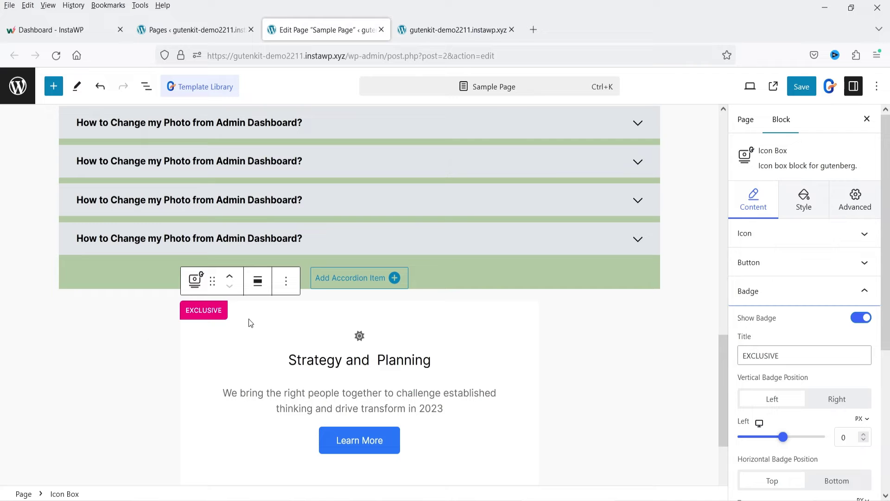
{"action": "scroll", "coordinate": [810, 329], "scroll_direction": "down", "scroll_amount": 3}
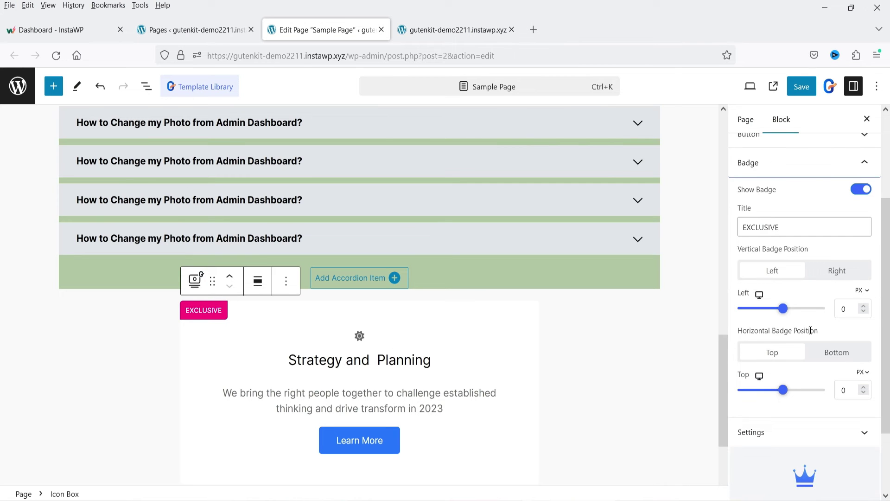
{"action": "scroll", "coordinate": [809, 329], "scroll_direction": "up", "scroll_amount": 3}
Step: Give the Icon Box a solid Accent / Three (#D8613C) background in its advanced settings
{"action": "left_click", "coordinate": [834, 210]}
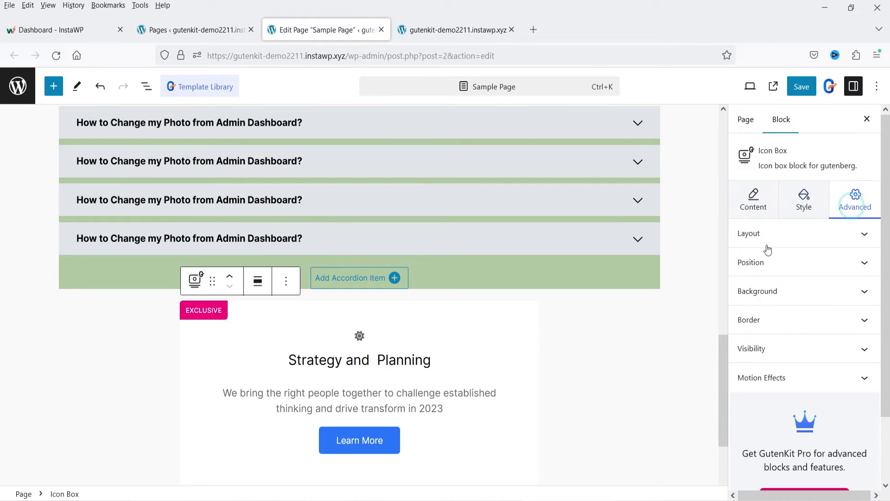
{"action": "left_click", "coordinate": [805, 292]}
{"action": "left_click", "coordinate": [815, 354]}
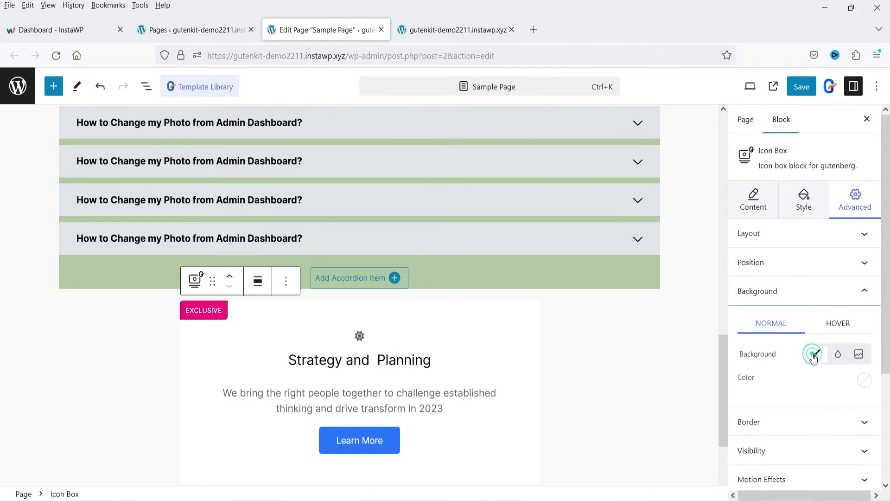
{"action": "scroll", "coordinate": [799, 314], "scroll_direction": "down", "scroll_amount": 2}
{"action": "left_click", "coordinate": [861, 317]}
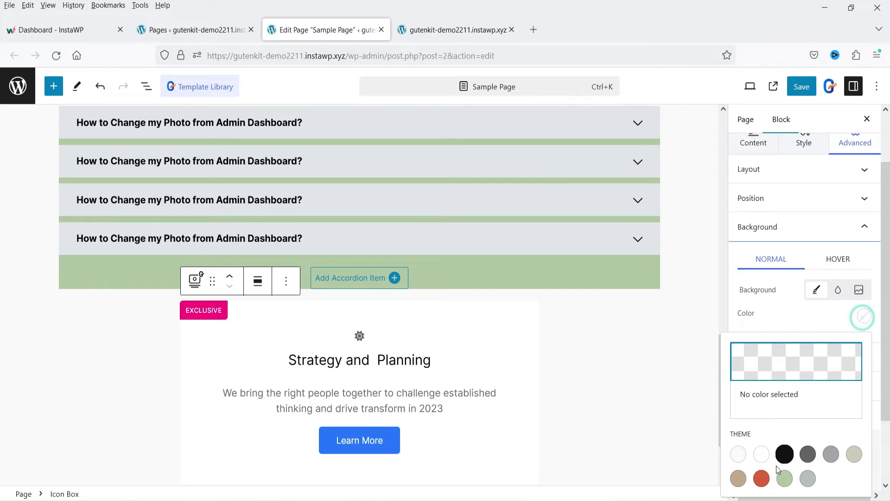
{"action": "left_click", "coordinate": [761, 478]}
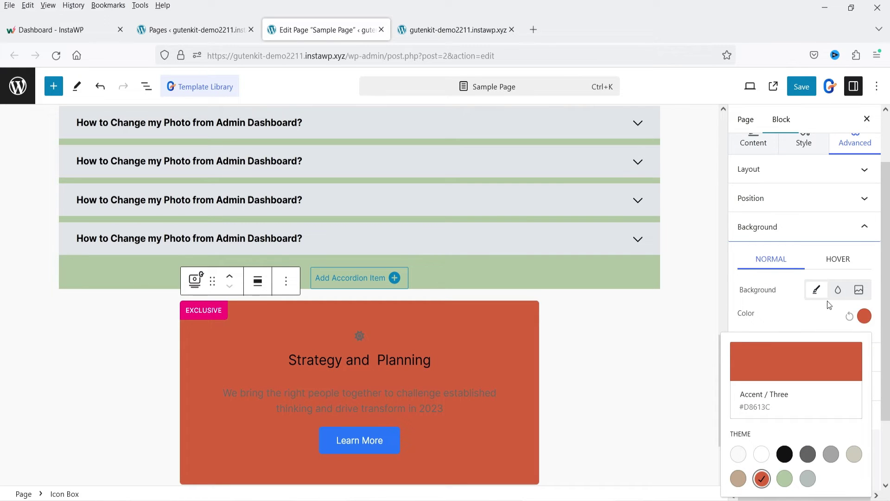
{"action": "scroll", "coordinate": [830, 247], "scroll_direction": "up", "scroll_amount": 2}
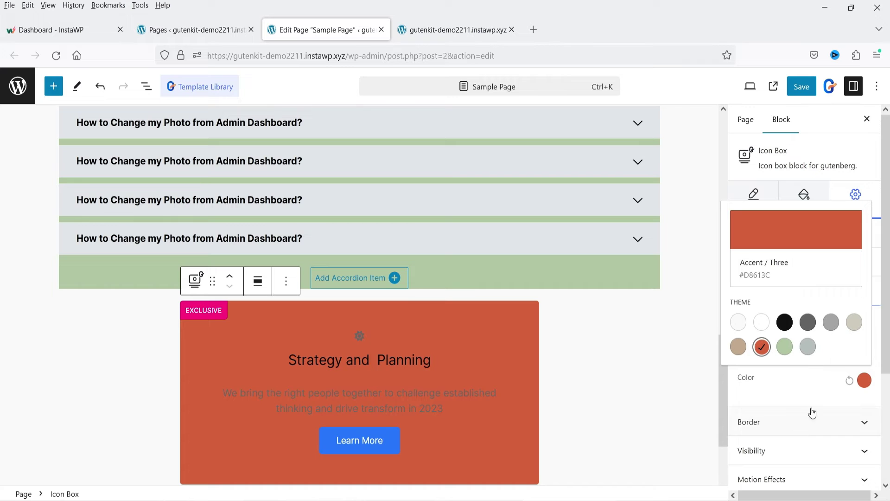
Step: Change the Icon Box's background color to Contrast (#111111)
{"action": "left_click", "coordinate": [785, 322]}
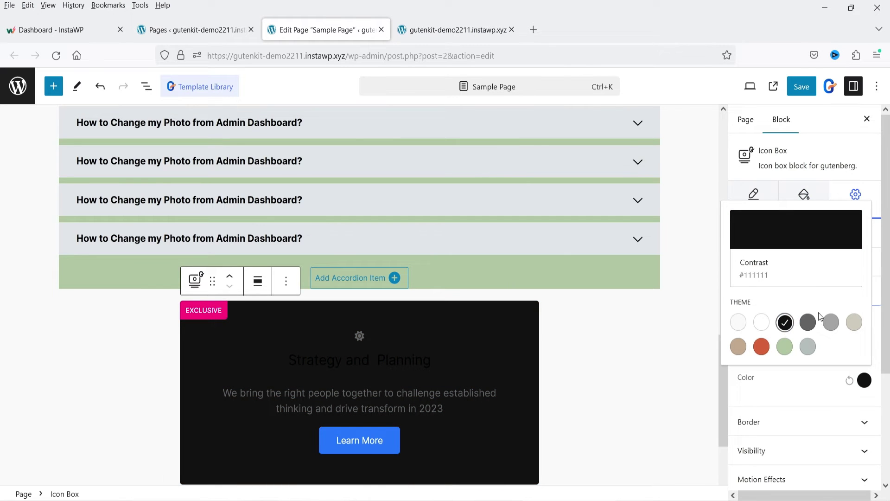
{"action": "left_click", "coordinate": [810, 394]}
Step: Set the Icon Box title's color to Accent / Three (#D8613C) and its hover color to the green theme color
{"action": "left_click", "coordinate": [804, 200]}
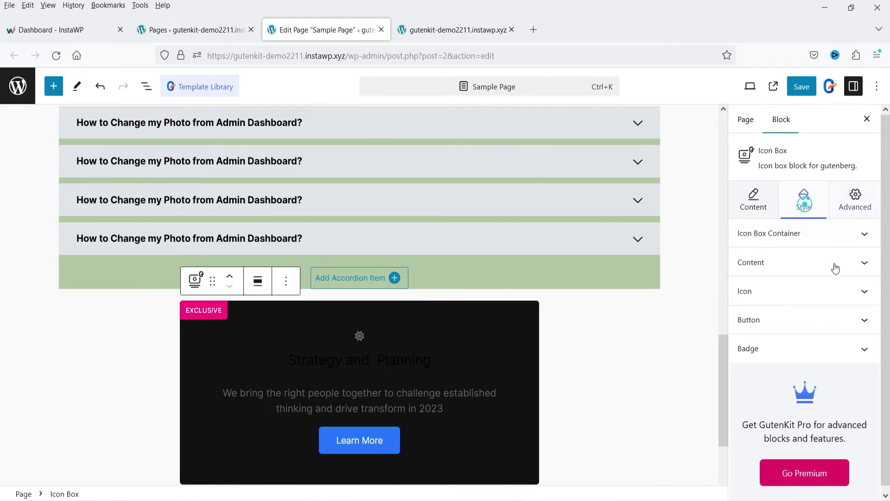
{"action": "left_click", "coordinate": [817, 263]}
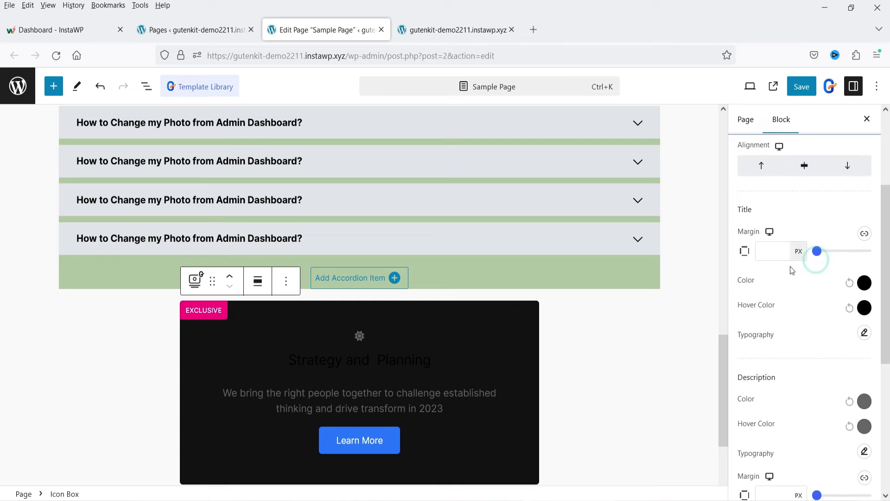
{"action": "left_click", "coordinate": [866, 284]}
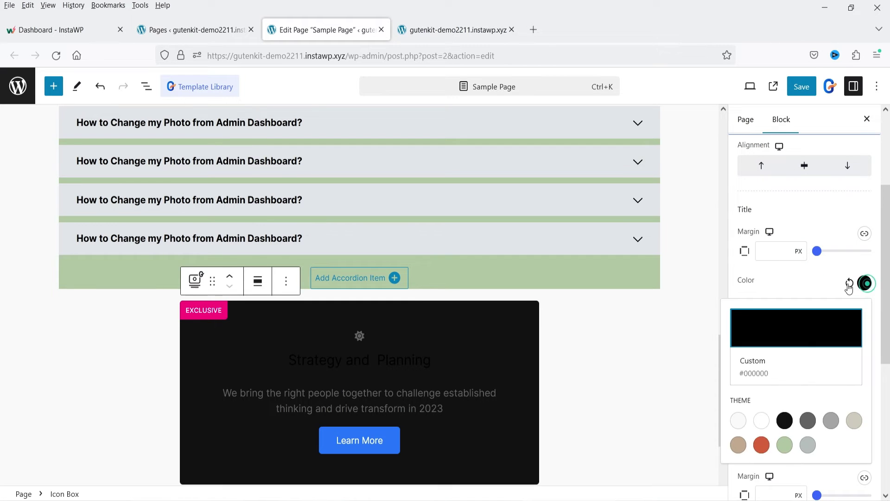
{"action": "left_click", "coordinate": [760, 422]}
{"action": "left_click", "coordinate": [849, 283]}
{"action": "left_click", "coordinate": [864, 283]}
{"action": "left_click", "coordinate": [761, 420]}
{"action": "left_click", "coordinate": [762, 445]}
{"action": "left_click", "coordinate": [865, 284]}
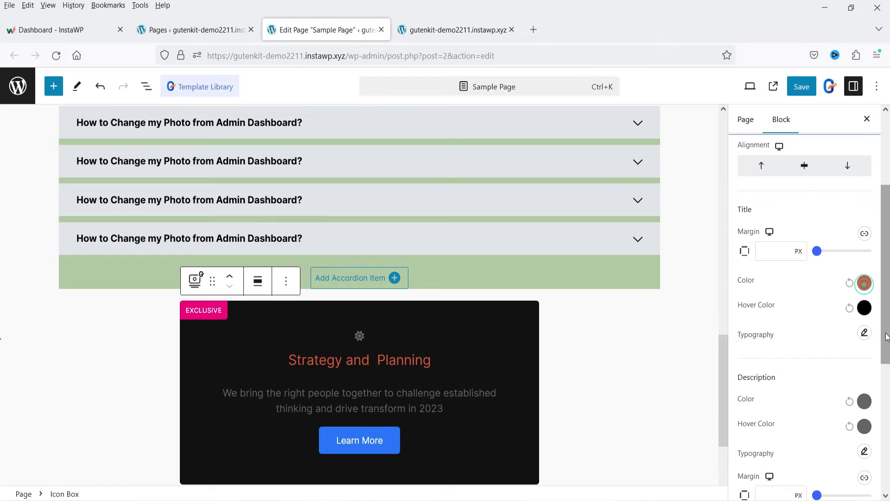
{"action": "left_click", "coordinate": [864, 308]}
{"action": "left_click", "coordinate": [785, 469]}
Step: Set the Icon Box description's color and hover color to Base / Two (#FFFFFF)
{"action": "left_click", "coordinate": [864, 401]}
{"action": "left_click", "coordinate": [762, 343]}
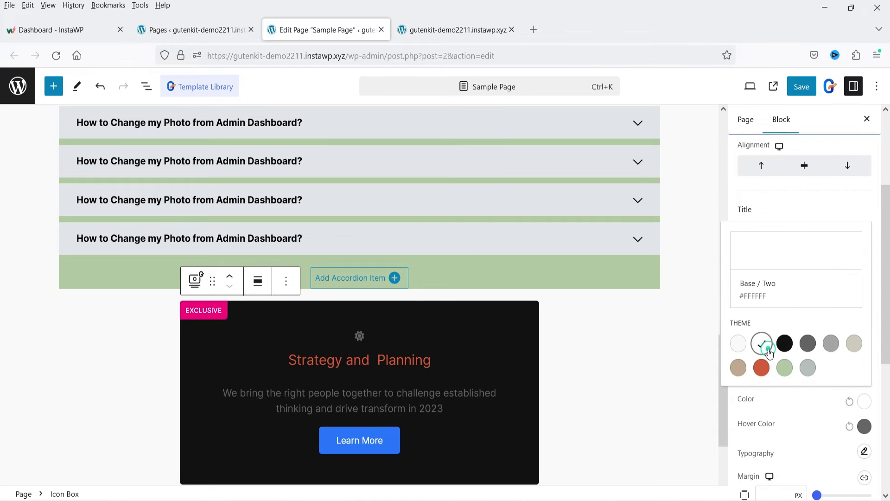
{"action": "left_click", "coordinate": [864, 427]}
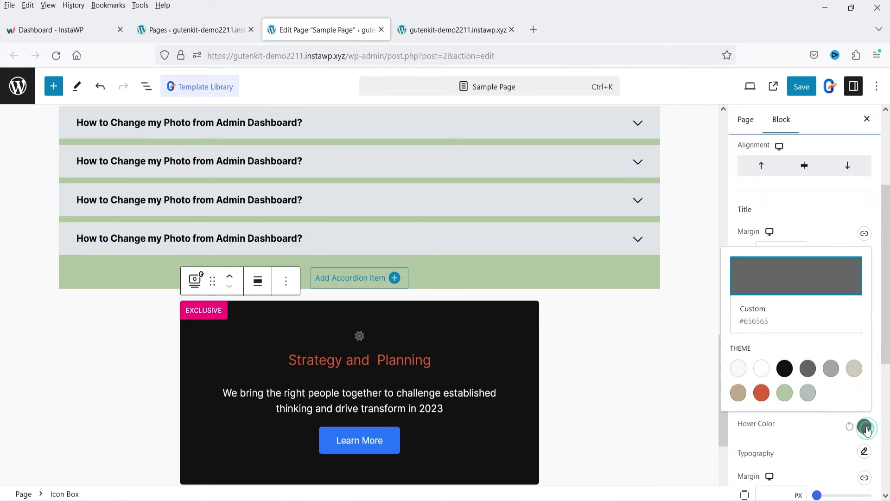
{"action": "left_click", "coordinate": [762, 368]}
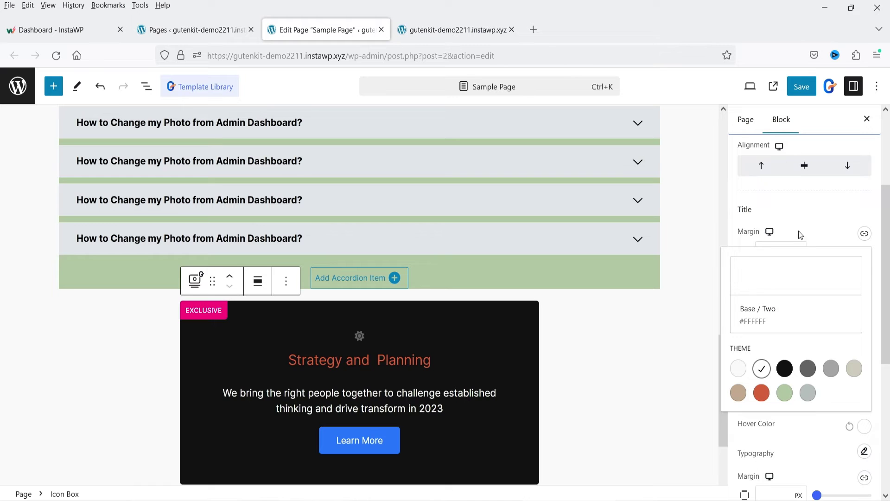
Step: Set the normal color of the Icon Box's sun icon to Accent / Three (#D8613C)
{"action": "scroll", "coordinate": [793, 213], "scroll_direction": "up", "scroll_amount": 3}
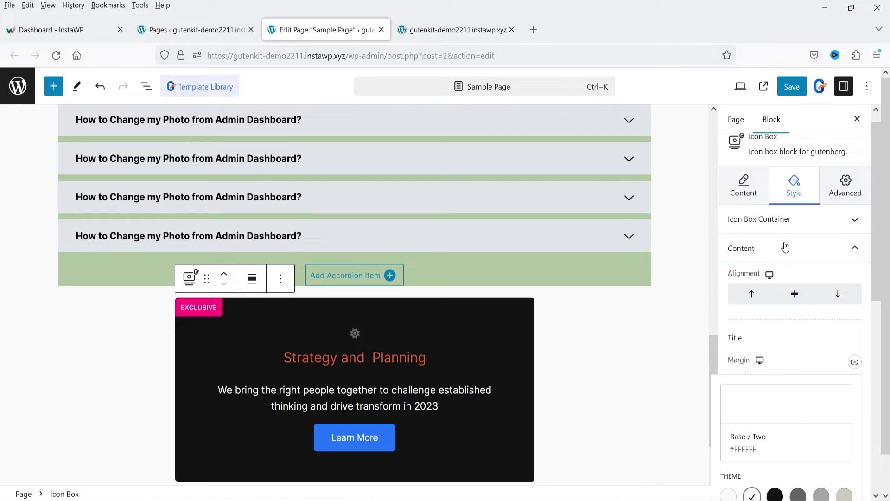
{"action": "left_click", "coordinate": [773, 228]}
{"action": "left_click", "coordinate": [776, 221]}
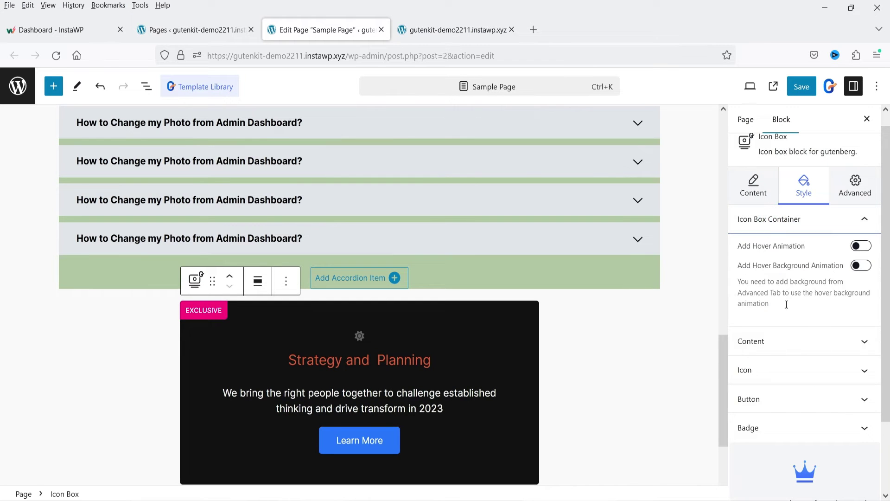
{"action": "left_click", "coordinate": [779, 371]}
{"action": "scroll", "coordinate": [779, 371], "scroll_direction": "down", "scroll_amount": 3}
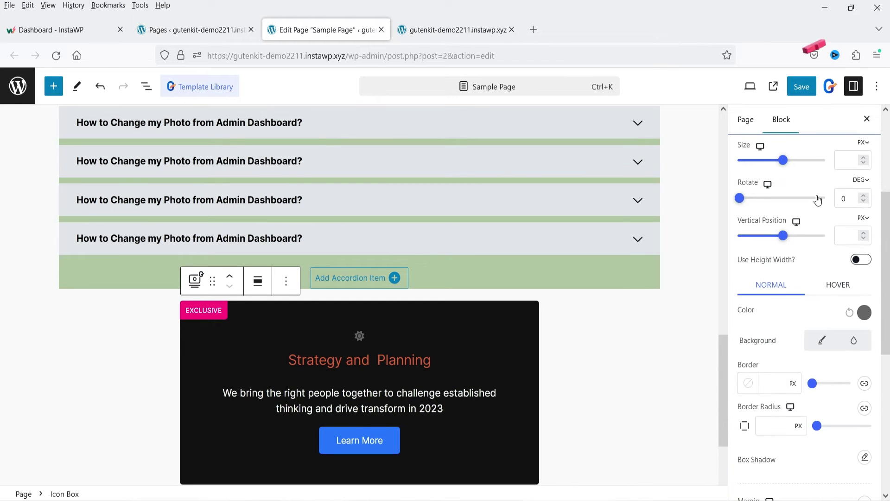
{"action": "left_click", "coordinate": [865, 312]}
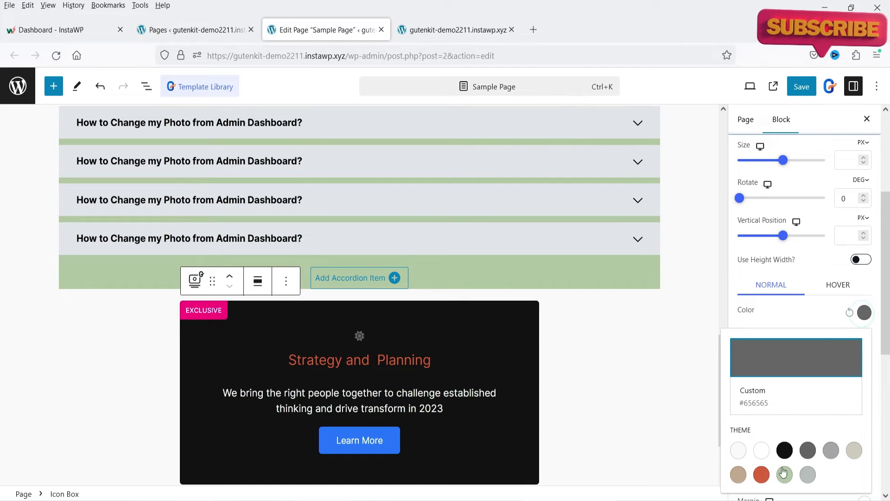
{"action": "left_click", "coordinate": [762, 474]}
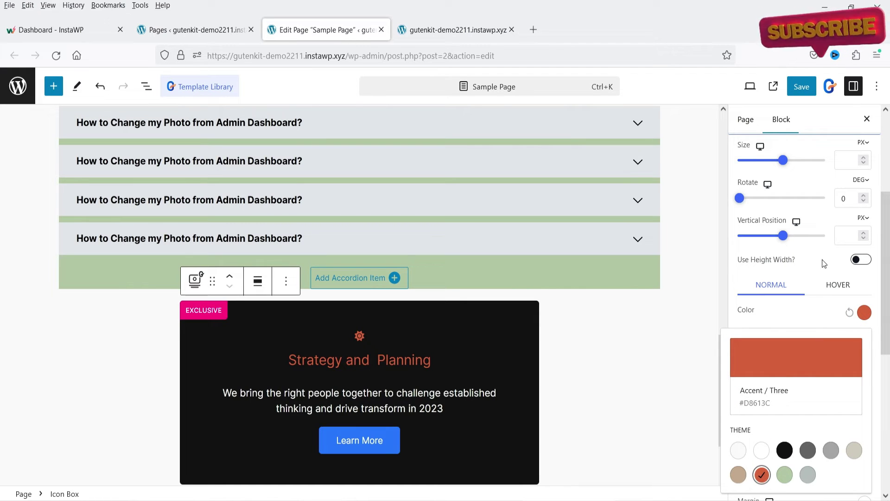
Step: Set the sun icon's size to 100 px and check the Icon Box on the canvas
{"action": "left_click_drag", "start_coordinate": [789, 161], "coordinate": [792, 164]}
{"action": "double_click", "coordinate": [847, 160]}
{"action": "type", "text": "100"}
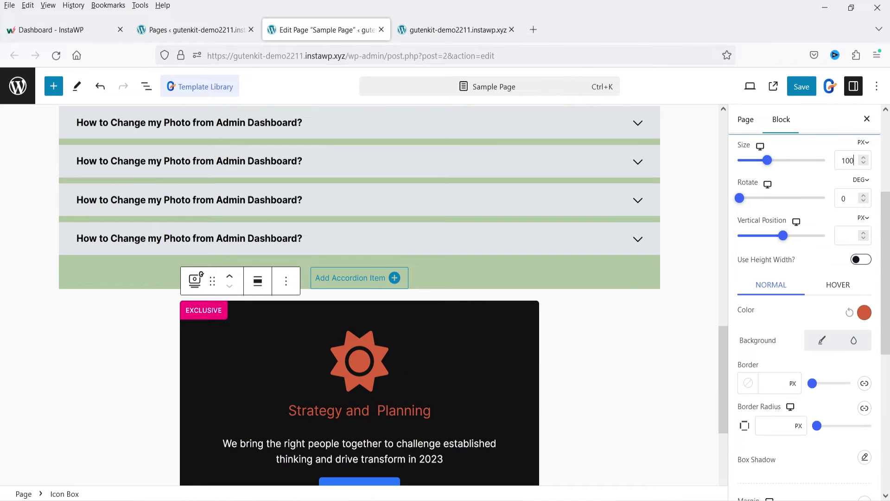
{"action": "scroll", "coordinate": [492, 394], "scroll_direction": "down", "scroll_amount": 3}
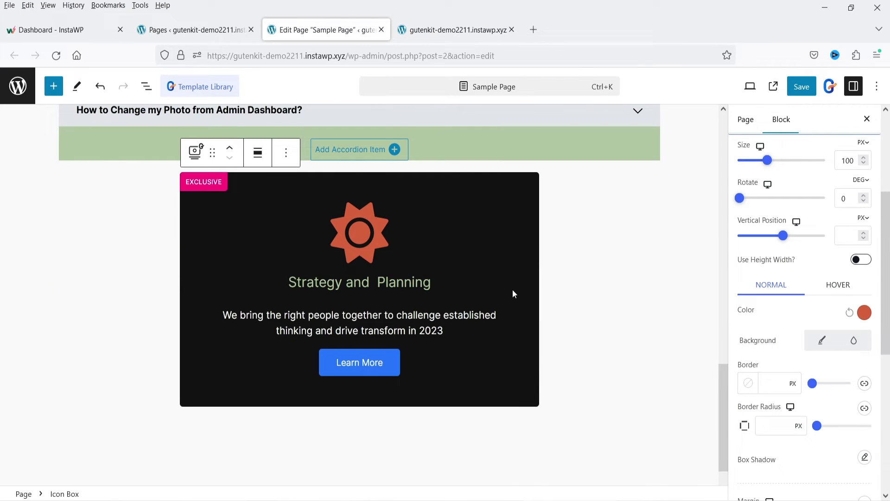
{"action": "left_click", "coordinate": [370, 259]}
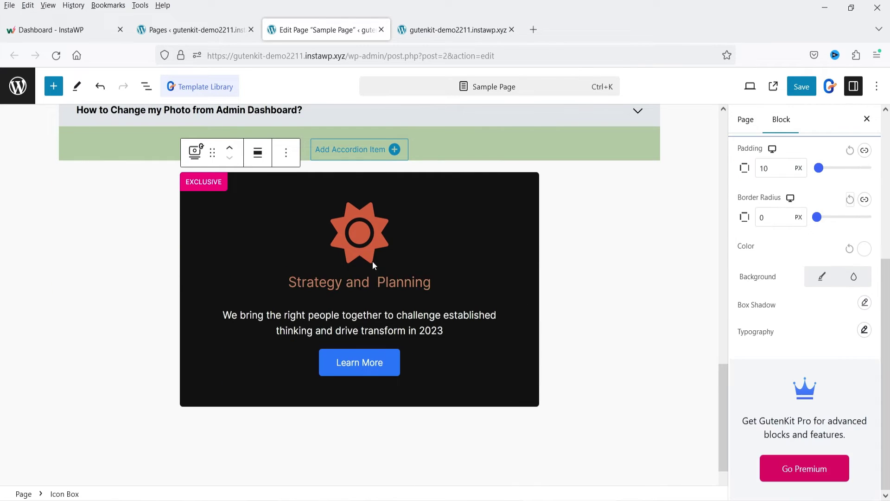
Step: Insert a Dual Button block below the Icon Box
{"action": "left_click", "coordinate": [53, 88]}
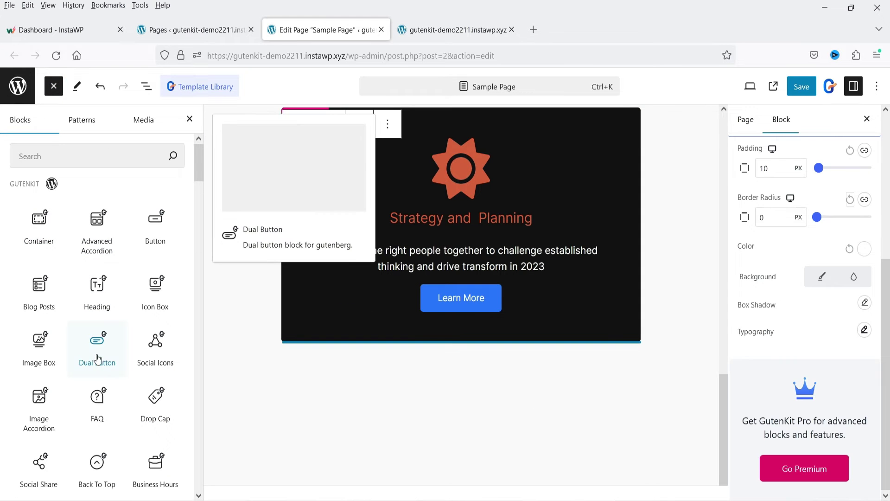
{"action": "left_click_drag", "start_coordinate": [98, 358], "coordinate": [461, 356]}
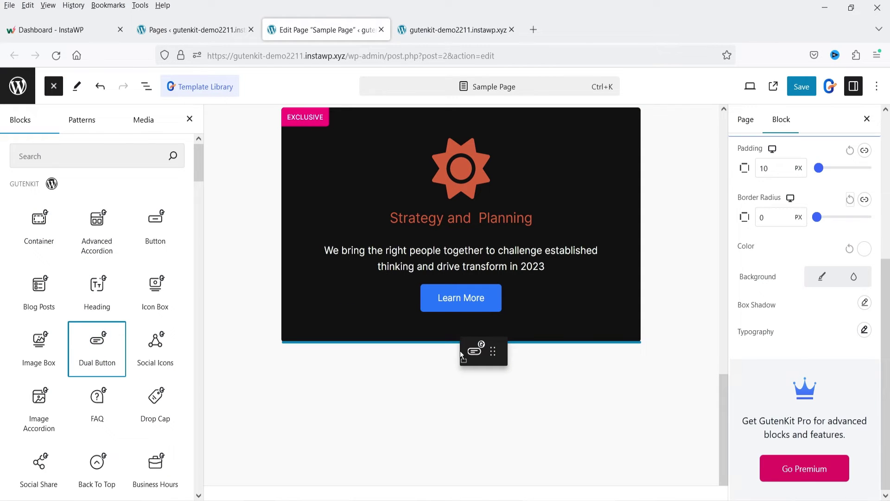
{"action": "left_click_drag", "start_coordinate": [488, 403], "coordinate": [487, 406]}
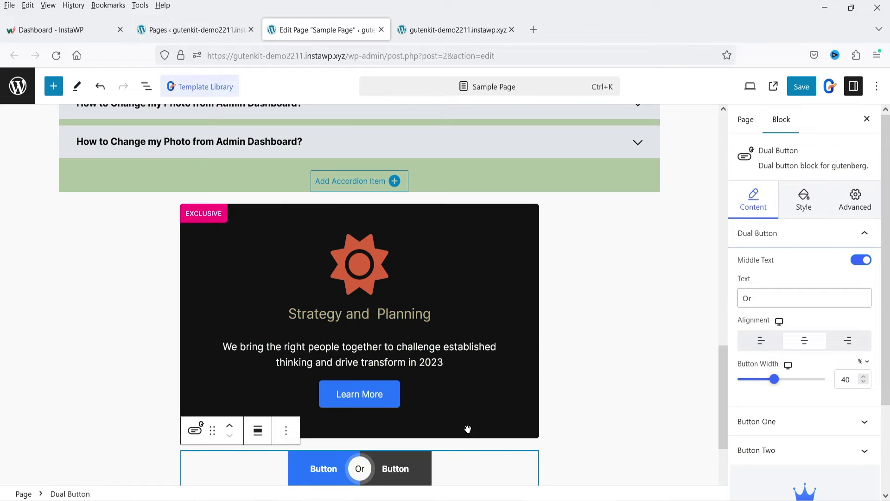
{"action": "scroll", "coordinate": [625, 379], "scroll_direction": "down", "scroll_amount": 3}
{"action": "scroll", "coordinate": [767, 363], "scroll_direction": "down", "scroll_amount": 2}
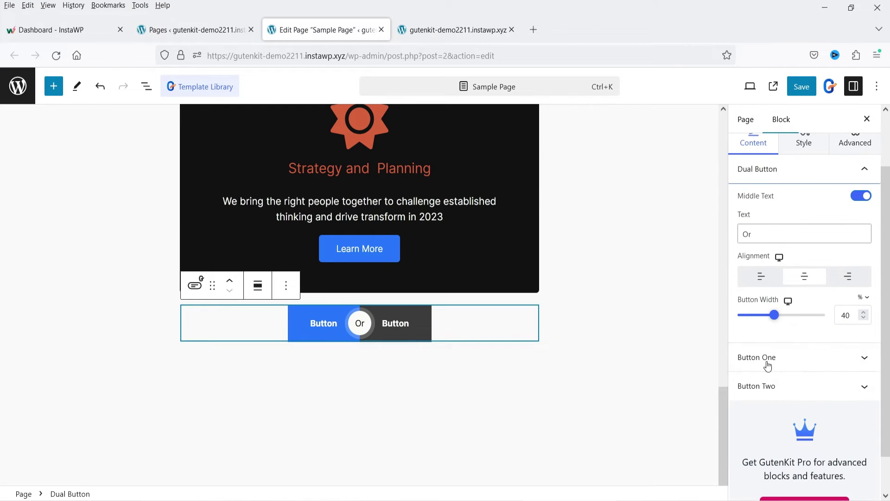
{"action": "left_click", "coordinate": [785, 366]}
{"action": "double_click", "coordinate": [774, 261]}
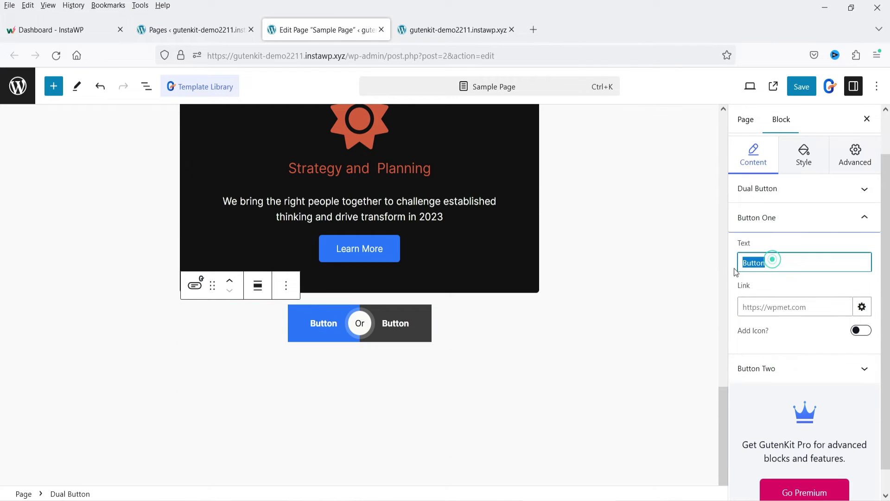
{"action": "type", "text": "Image"}
{"action": "left_click", "coordinate": [769, 308]}
{"action": "type", "text": "#https"}
{"action": "key", "text": "BackSpace"}
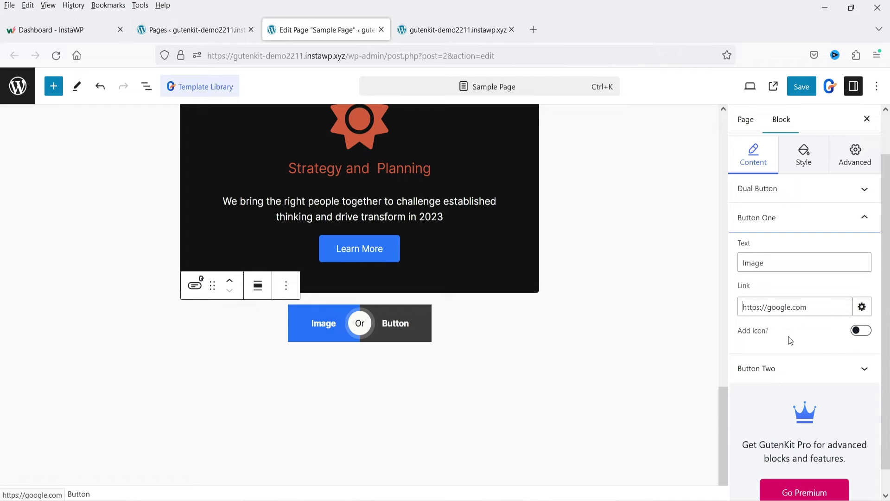
{"action": "left_click", "coordinate": [786, 225]}
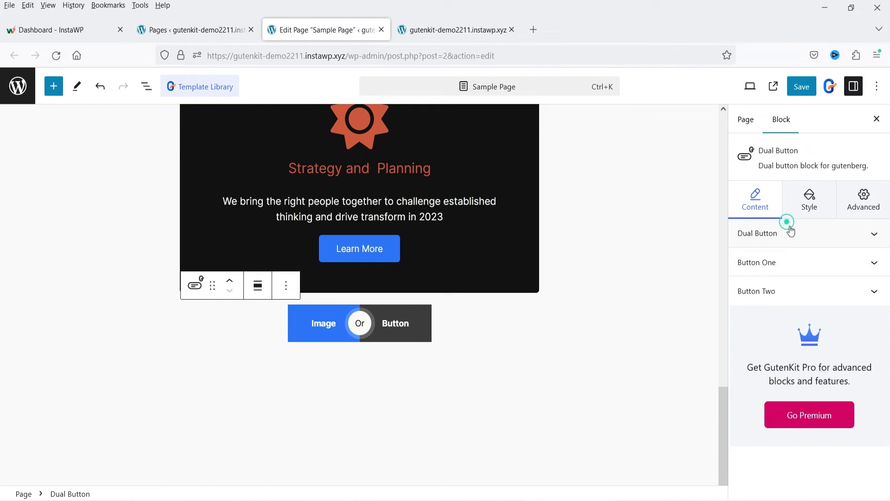
{"action": "left_click", "coordinate": [782, 297]}
{"action": "double_click", "coordinate": [783, 333]}
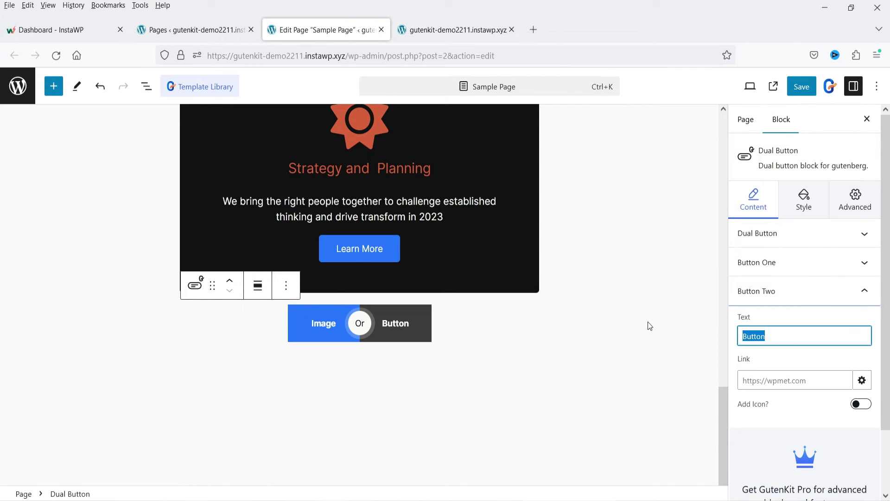
{"action": "type", "text": "TEXT"}
{"action": "key", "text": "Tab"}
{"action": "type", "text": "ht"}
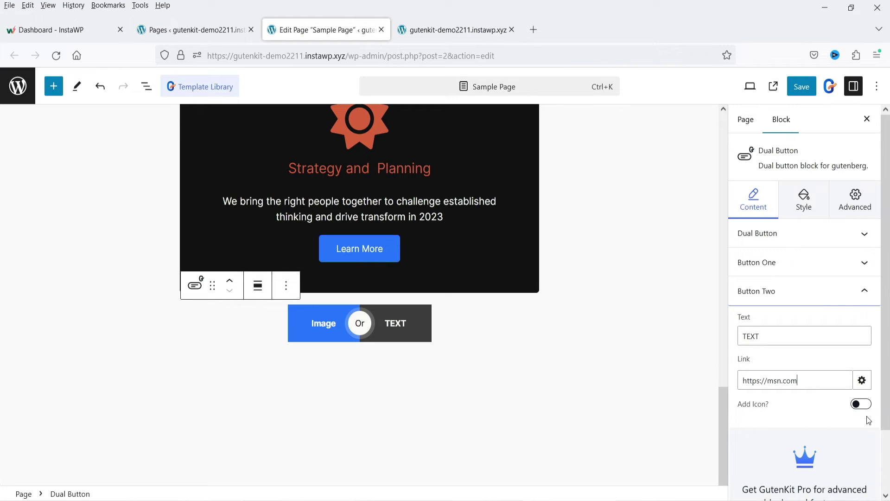
Step: Enable an icon for Button Two, search the Icon Library for "arro", and insert the short right-pointing arrow
{"action": "left_click", "coordinate": [853, 441]}
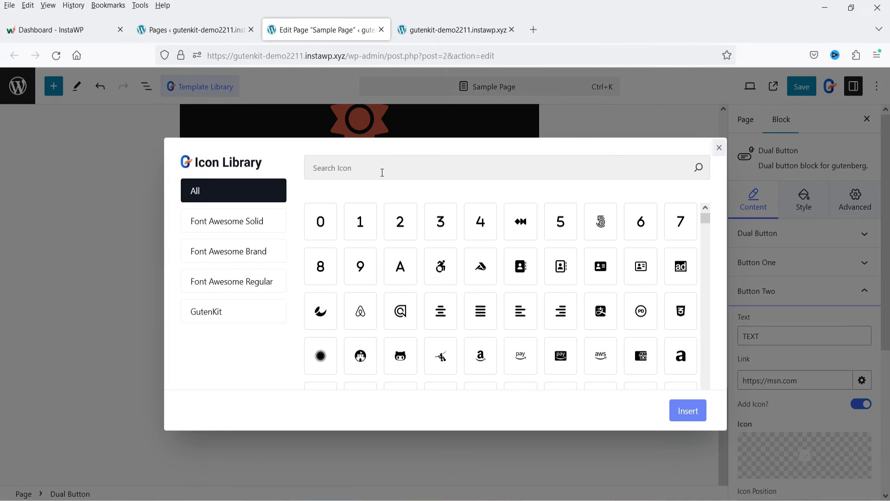
{"action": "left_click", "coordinate": [381, 168]}
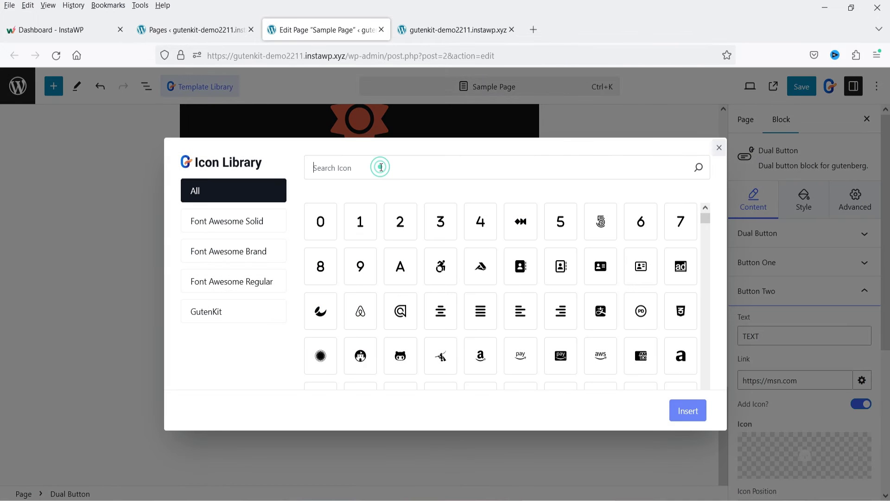
{"action": "type", "text": "arro"}
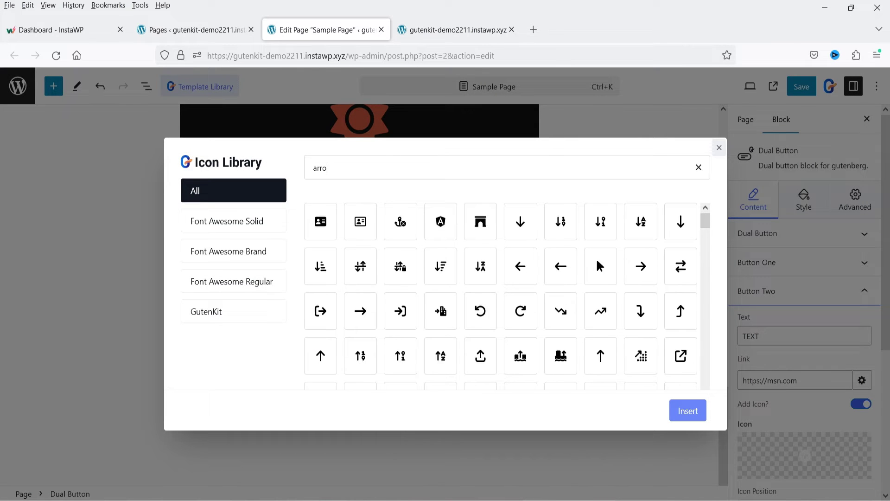
{"action": "left_click", "coordinate": [441, 267]}
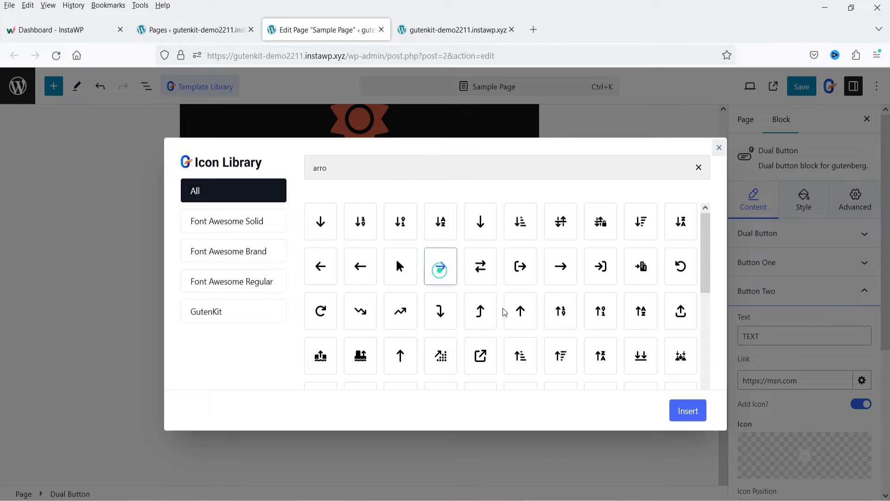
{"action": "left_click", "coordinate": [684, 414]}
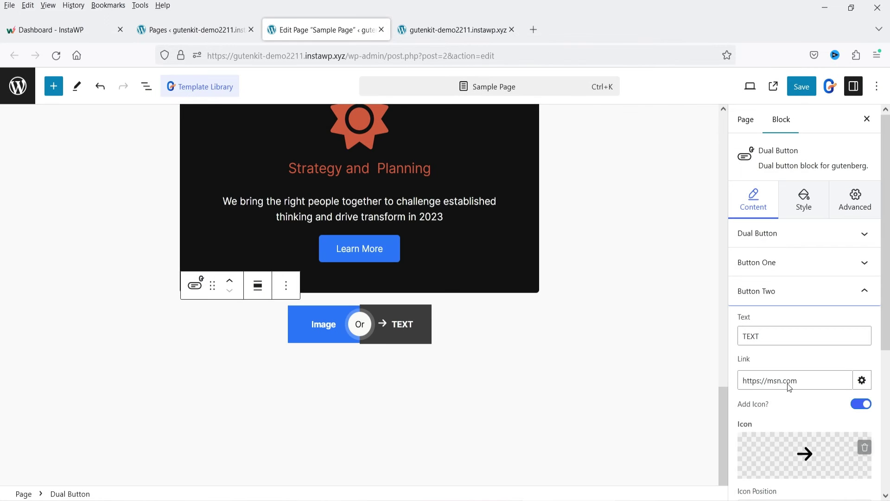
Step: Enable an icon for Button One, search the Icon Library for "arrow", and insert the long left-pointing arrow
{"action": "left_click", "coordinate": [791, 263]}
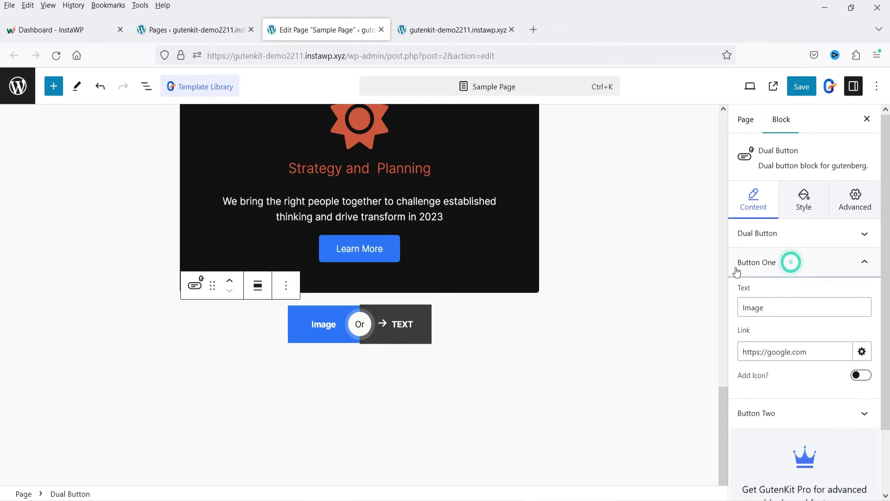
{"action": "left_click", "coordinate": [863, 376]}
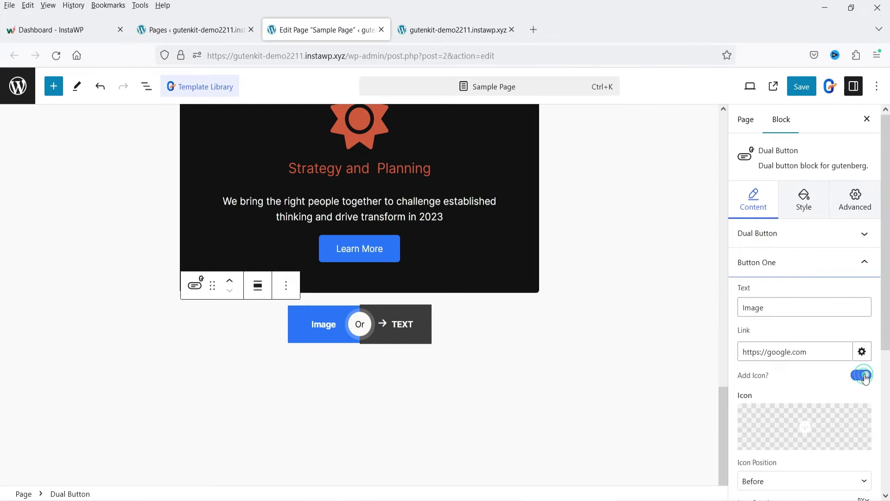
{"action": "left_click", "coordinate": [794, 411]}
{"action": "left_click", "coordinate": [387, 167]}
{"action": "type", "text": "arrow"}
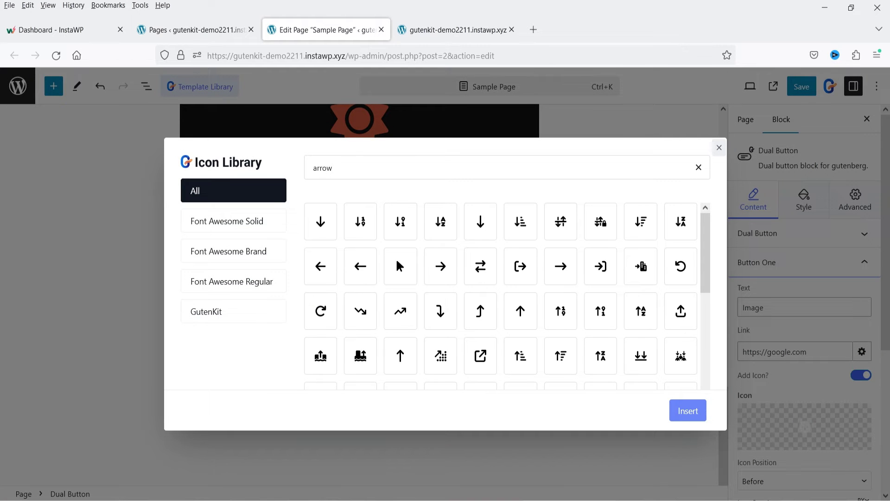
{"action": "left_click", "coordinate": [366, 268]}
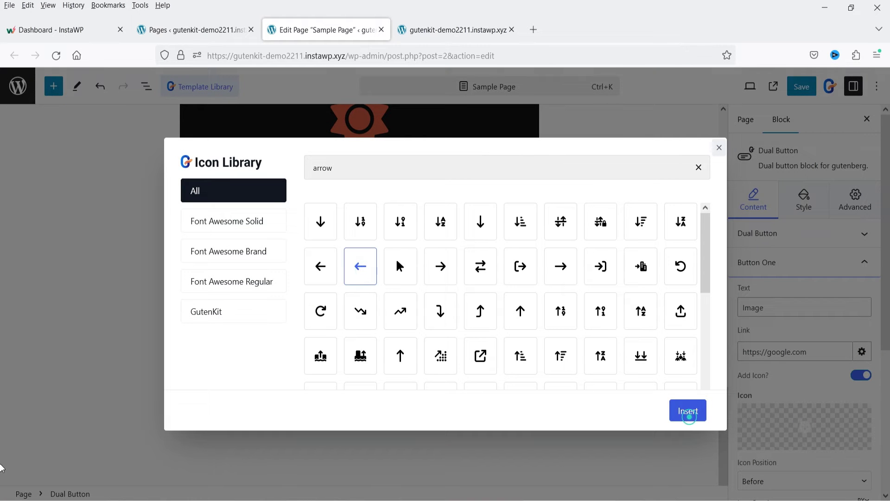
{"action": "left_click", "coordinate": [688, 410]}
Step: Set the icon position of the Dual Button's Button Two to After, leaving Button One's icon at Before
{"action": "scroll", "coordinate": [758, 296], "scroll_direction": "down", "scroll_amount": 4}
{"action": "left_click", "coordinate": [781, 290]}
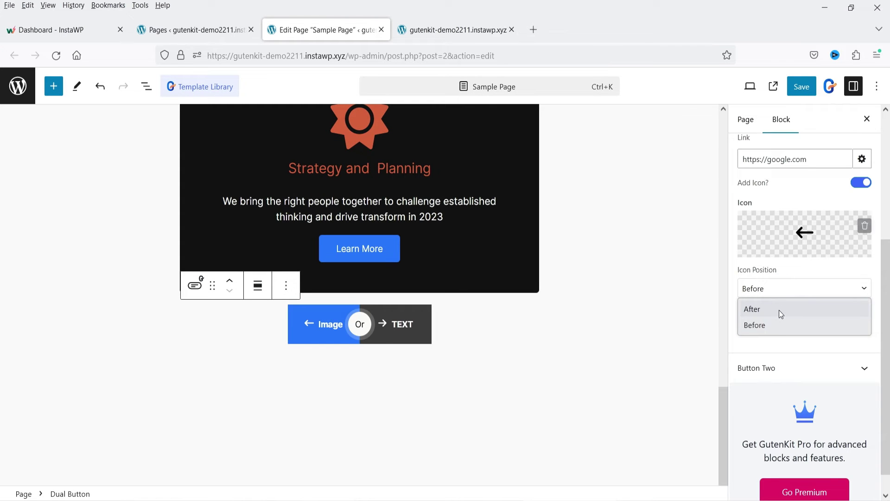
{"action": "left_click", "coordinate": [786, 288]}
{"action": "left_click", "coordinate": [804, 365]}
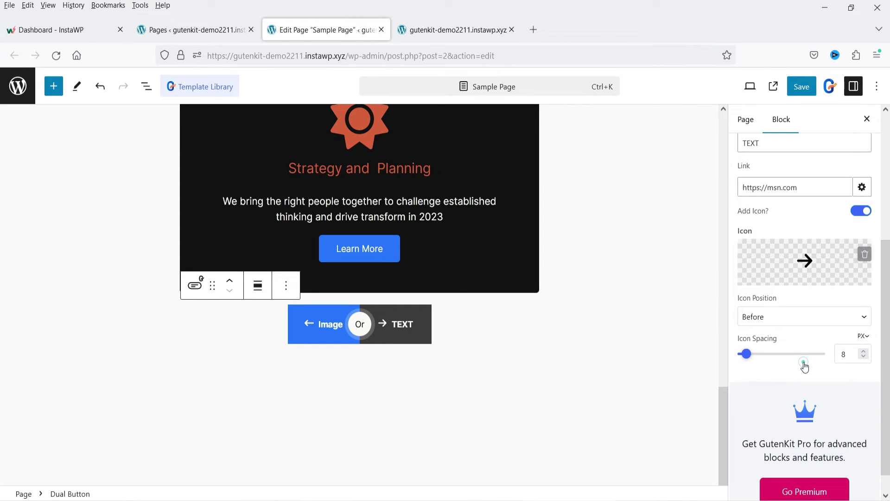
{"action": "scroll", "coordinate": [803, 364], "scroll_direction": "up", "scroll_amount": 1}
{"action": "left_click", "coordinate": [832, 340]}
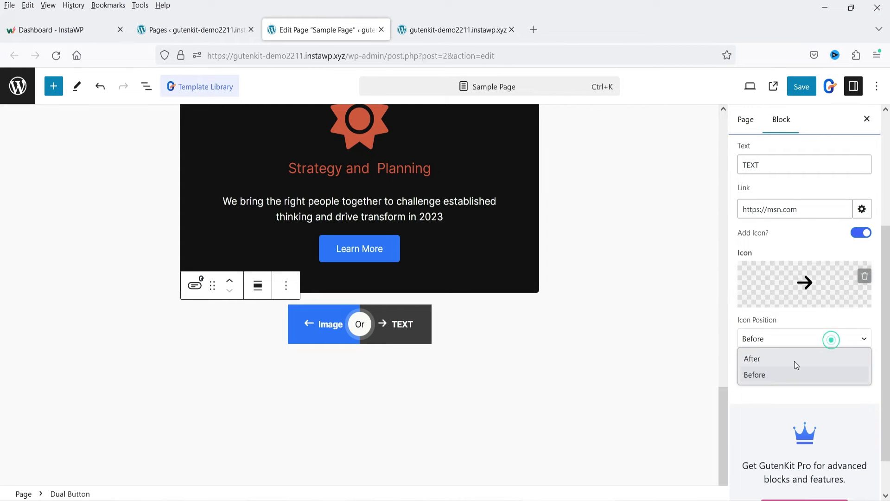
{"action": "left_click", "coordinate": [765, 362]}
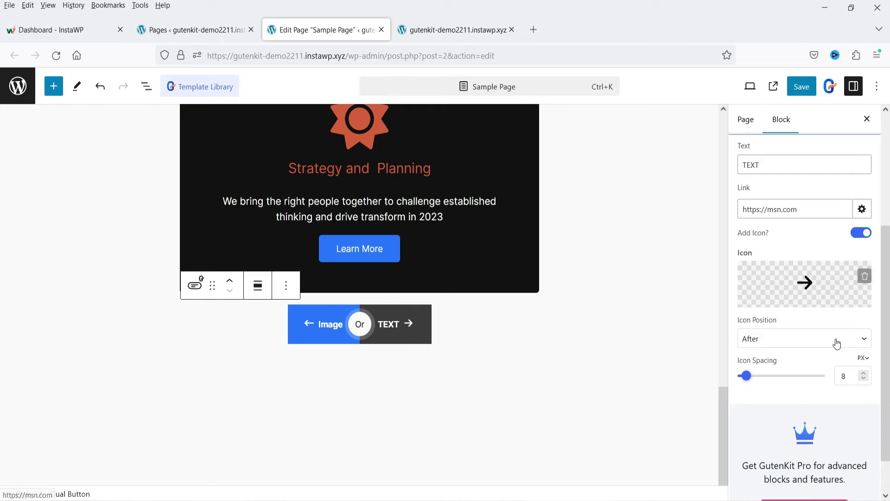
Step: Review the Dual Button's style options for Button One and Button Two, including typography, border, background, padding, margin and text alignment
{"action": "scroll", "coordinate": [795, 237], "scroll_direction": "up", "scroll_amount": 5}
{"action": "left_click", "coordinate": [796, 203]}
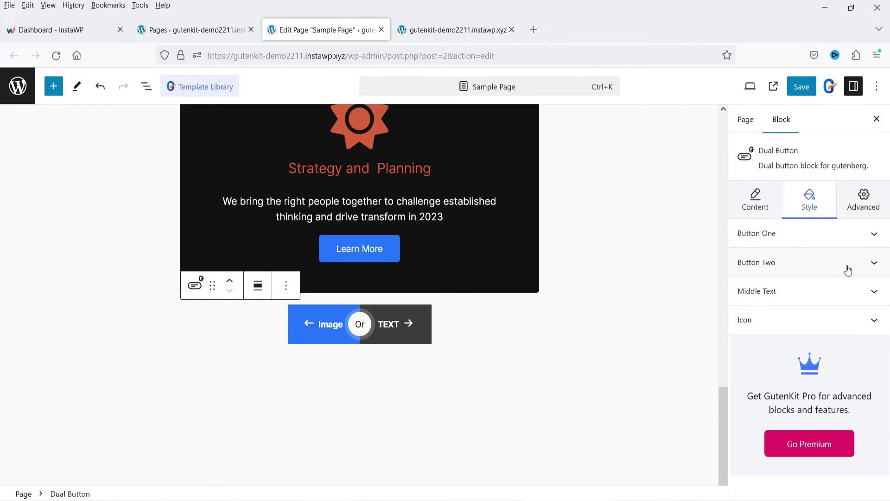
{"action": "left_click", "coordinate": [813, 232]}
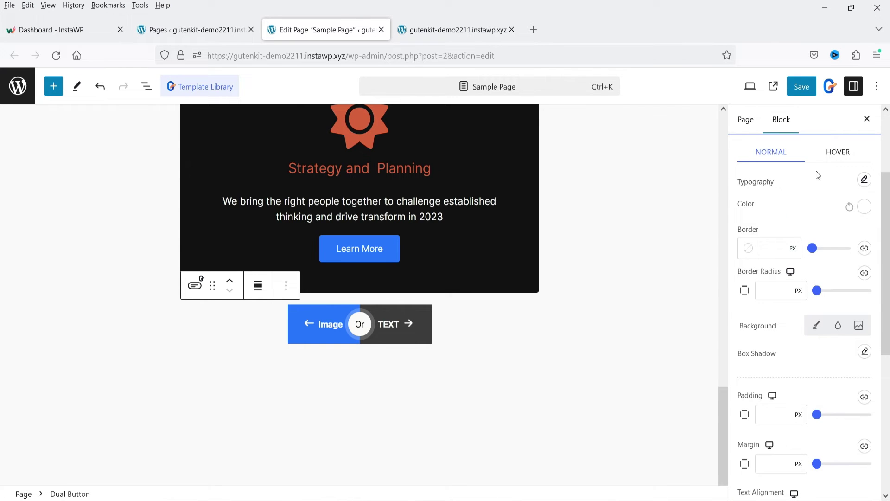
{"action": "scroll", "coordinate": [798, 380], "scroll_direction": "down", "scroll_amount": 4}
{"action": "left_click", "coordinate": [772, 363]}
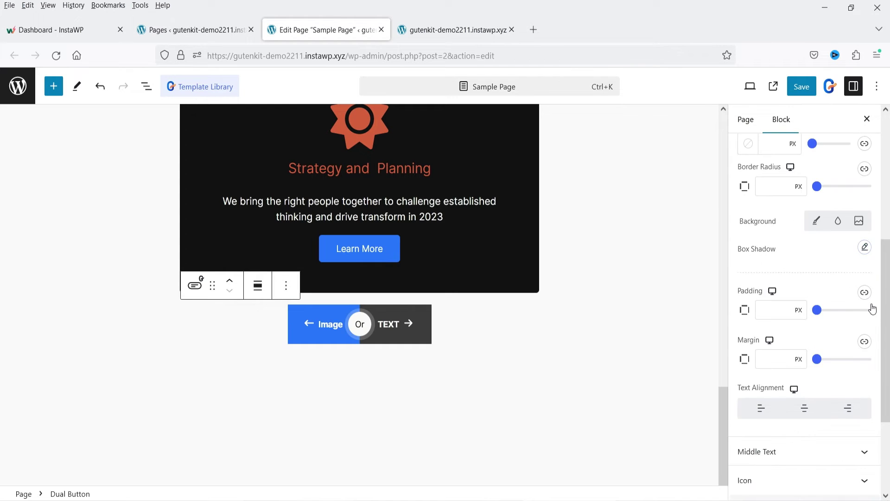
{"action": "scroll", "coordinate": [876, 320], "scroll_direction": "down", "scroll_amount": 3}
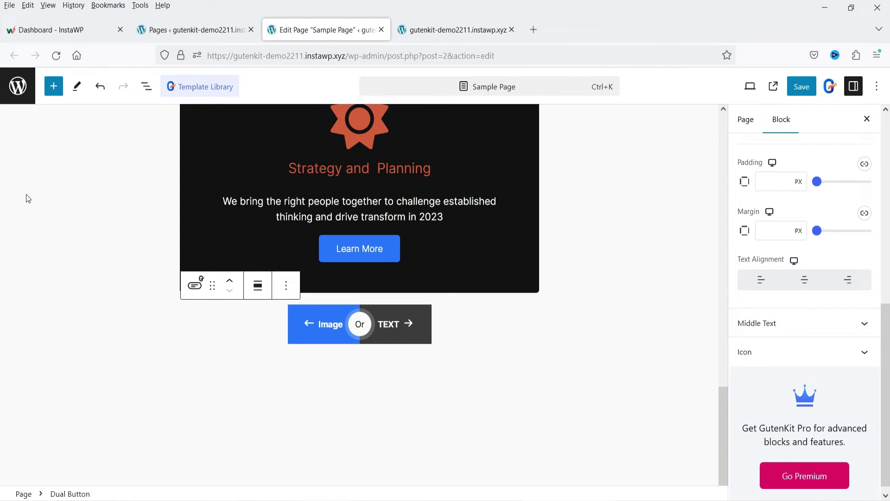
Step: Insert a GutenKit Image Accordion block below the Dual Button
{"action": "left_click", "coordinate": [54, 86]}
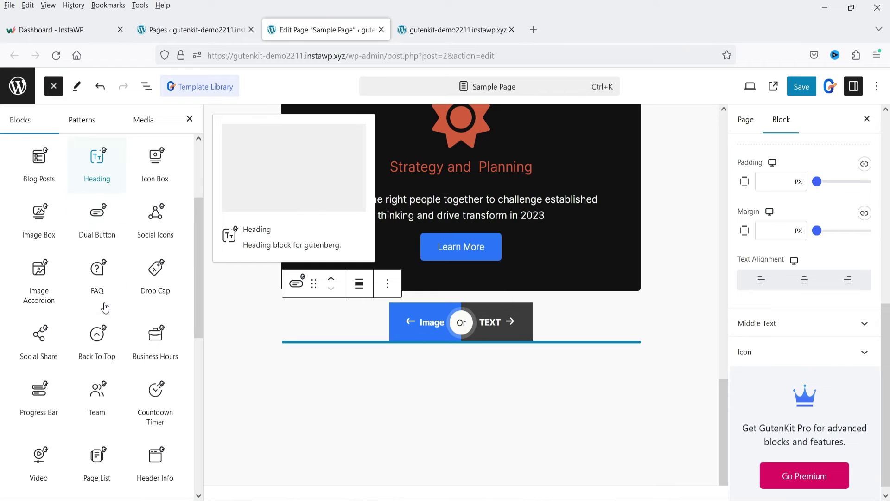
{"action": "left_click_drag", "start_coordinate": [36, 284], "coordinate": [501, 351]}
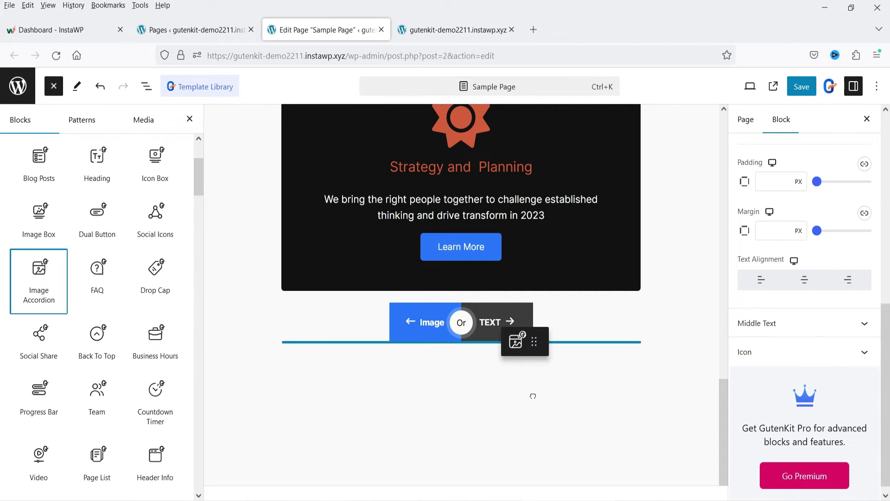
{"action": "left_click_drag", "start_coordinate": [533, 396], "coordinate": [532, 395]}
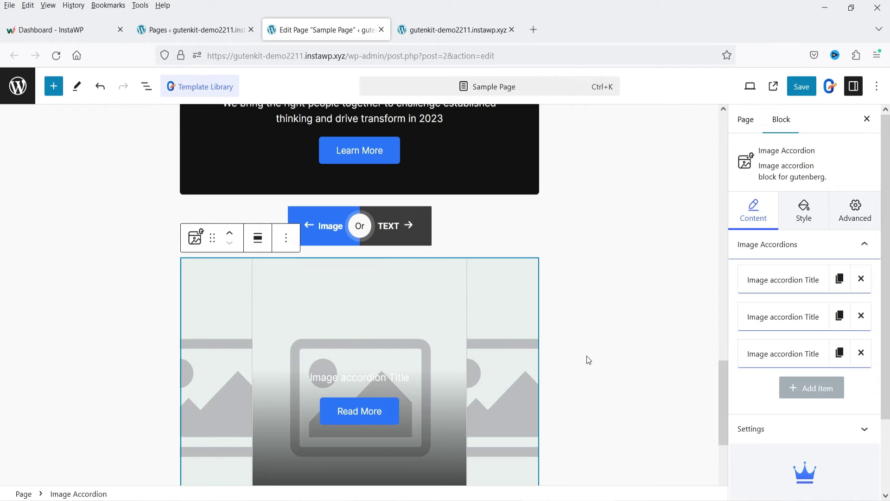
Step: Expand each of the three Image Accordion panels in the canvas to preview how they open
{"action": "left_click", "coordinate": [225, 340]}
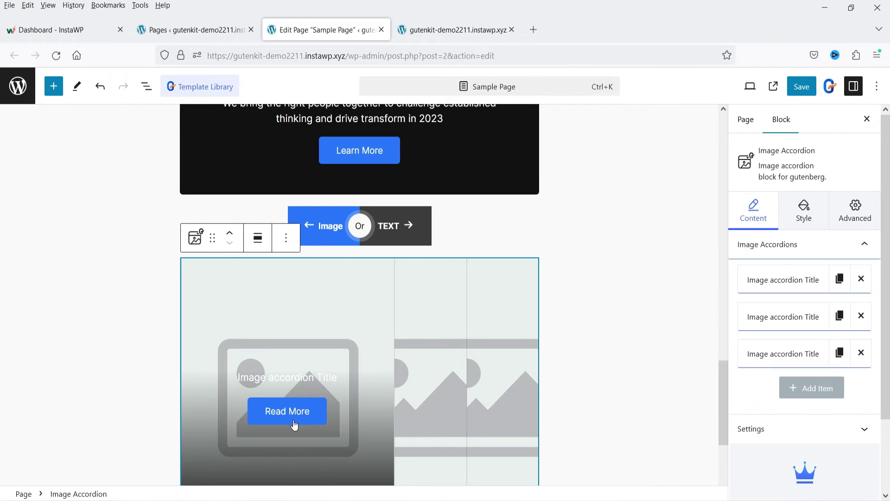
{"action": "left_click", "coordinate": [423, 333]}
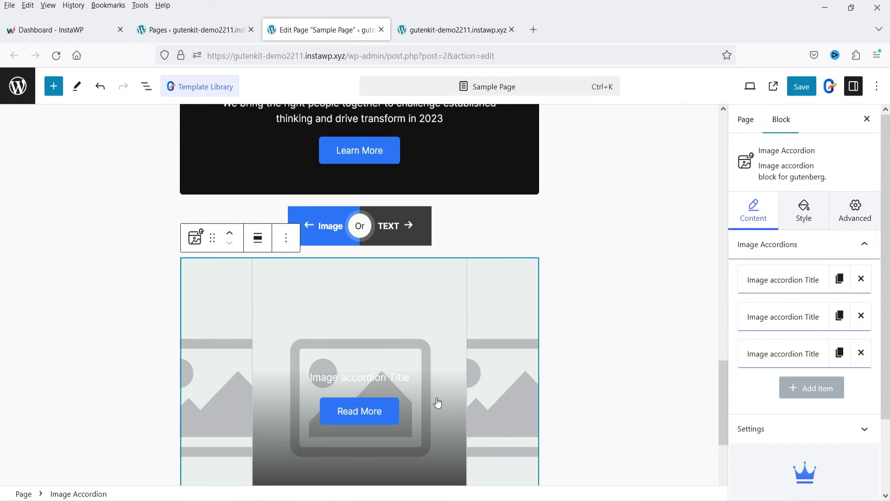
{"action": "left_click", "coordinate": [505, 342]}
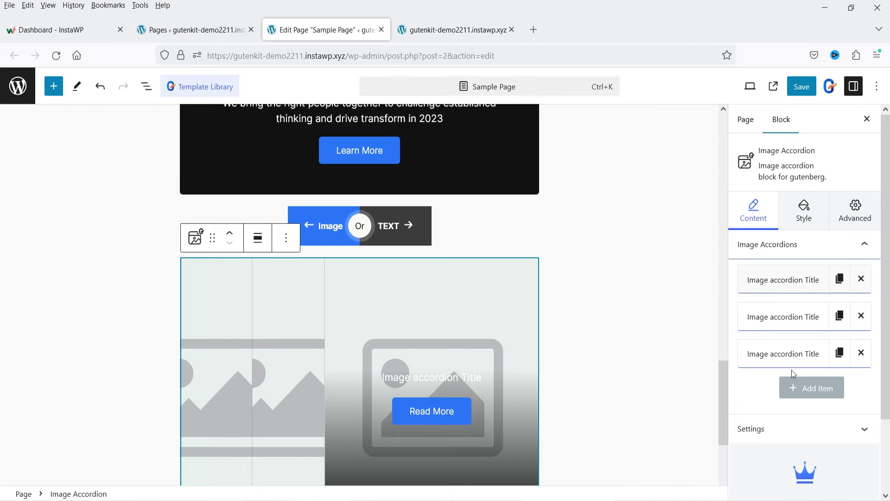
Step: Enable Keep This Item Active for the first Image Accordion item
{"action": "left_click", "coordinate": [784, 283]}
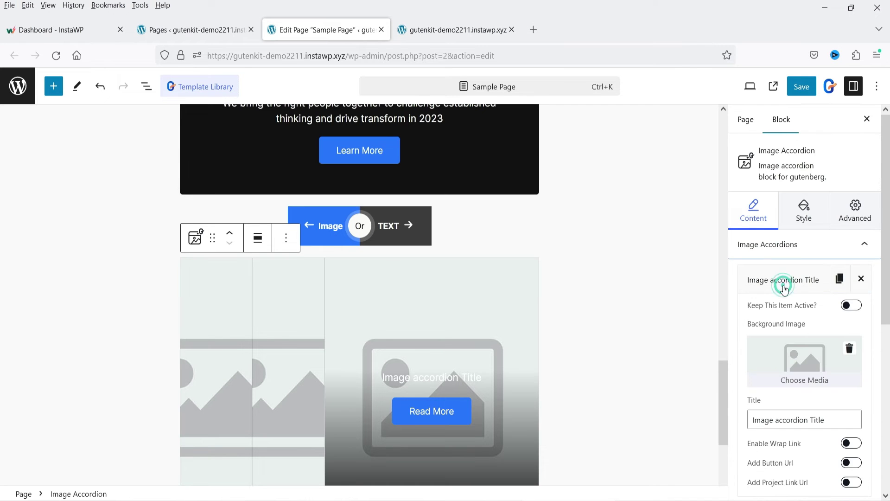
{"action": "left_click", "coordinate": [801, 360]}
{"action": "left_click", "coordinate": [858, 102]}
{"action": "left_click", "coordinate": [857, 309]}
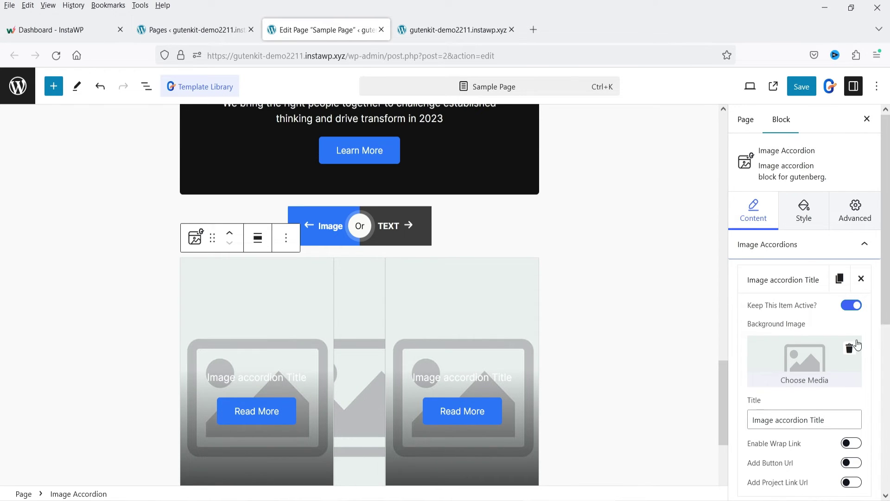
Step: Examine the title, wrap link, button URL and project link options of the first and second Image Accordion items
{"action": "scroll", "coordinate": [788, 334], "scroll_direction": "down", "scroll_amount": 3}
{"action": "double_click", "coordinate": [768, 292]}
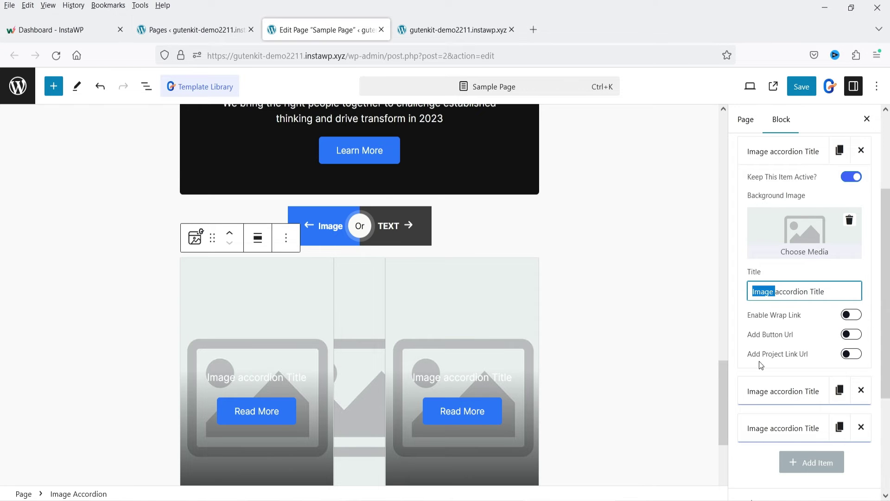
{"action": "left_click", "coordinate": [794, 399]}
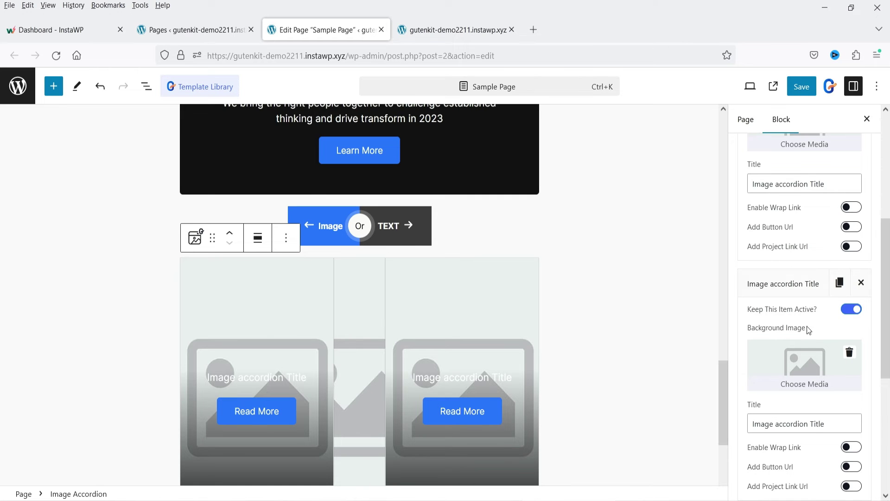
{"action": "scroll", "coordinate": [807, 328], "scroll_direction": "down", "scroll_amount": 4}
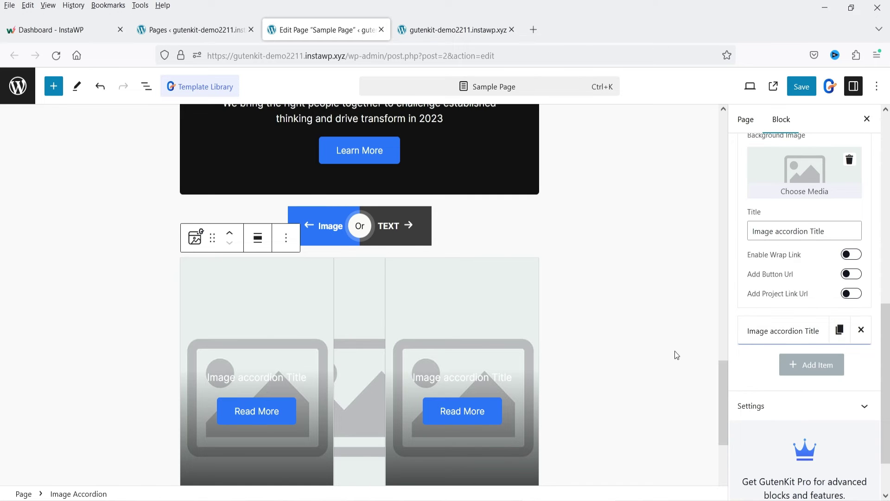
Step: Insert a GutenKit Team block into the black column of the two-column container above the accordion
{"action": "left_click", "coordinate": [53, 86]}
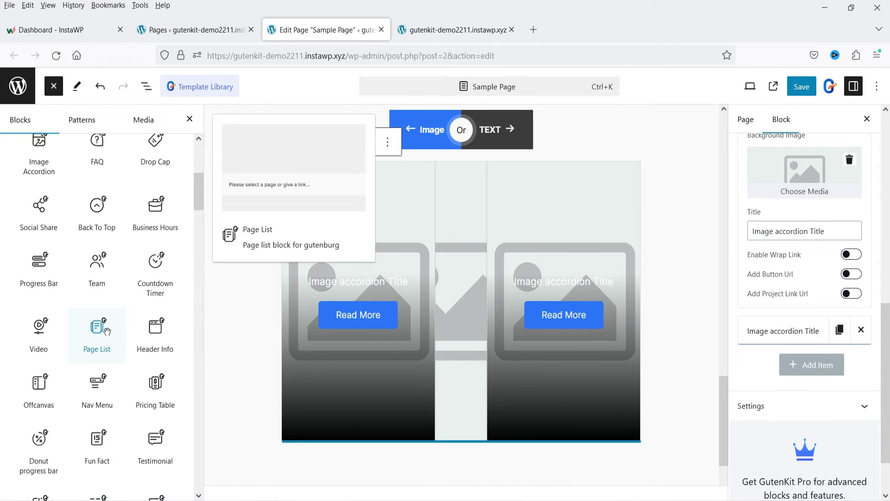
{"action": "scroll", "coordinate": [221, 340], "scroll_direction": "down", "scroll_amount": 2}
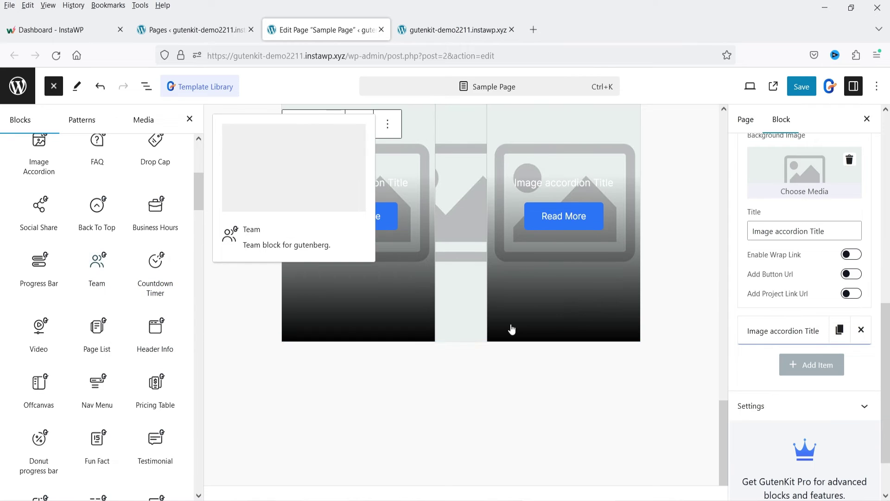
{"action": "scroll", "coordinate": [512, 329], "scroll_direction": "up", "scroll_amount": 10}
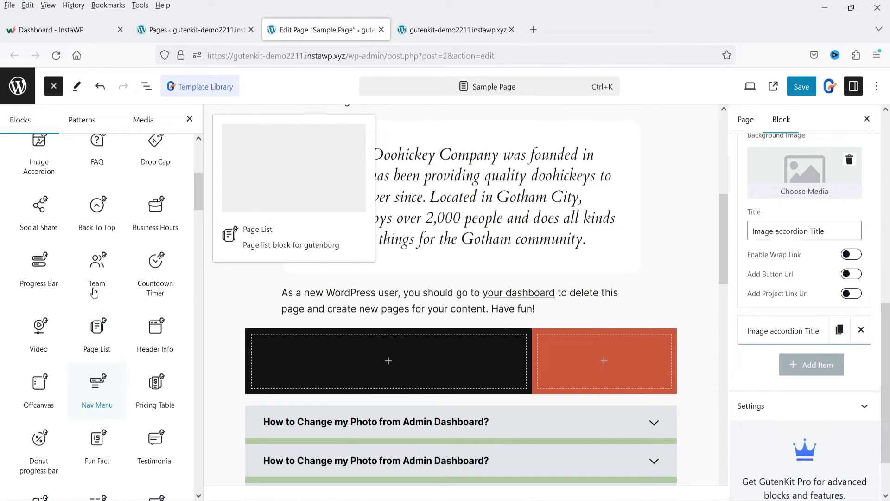
{"action": "left_click_drag", "start_coordinate": [96, 287], "coordinate": [332, 357]}
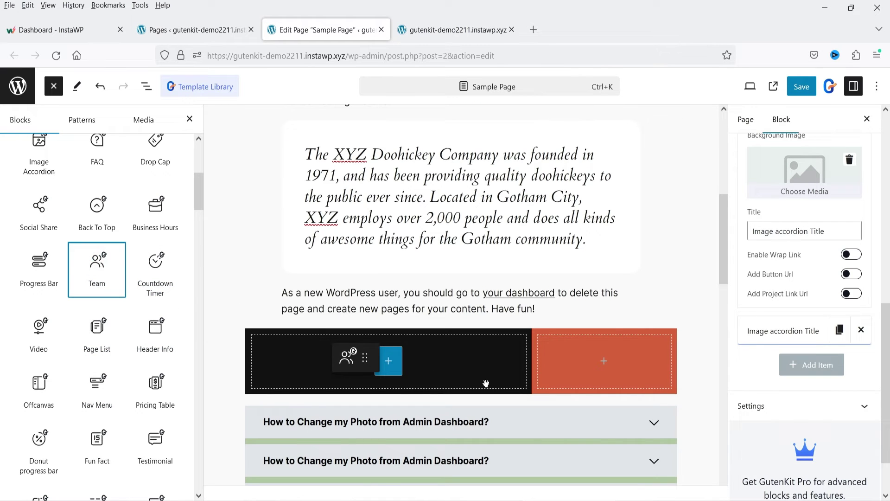
{"action": "left_click_drag", "start_coordinate": [486, 383], "coordinate": [486, 384]}
{"action": "scroll", "coordinate": [563, 328], "scroll_direction": "down", "scroll_amount": 4}
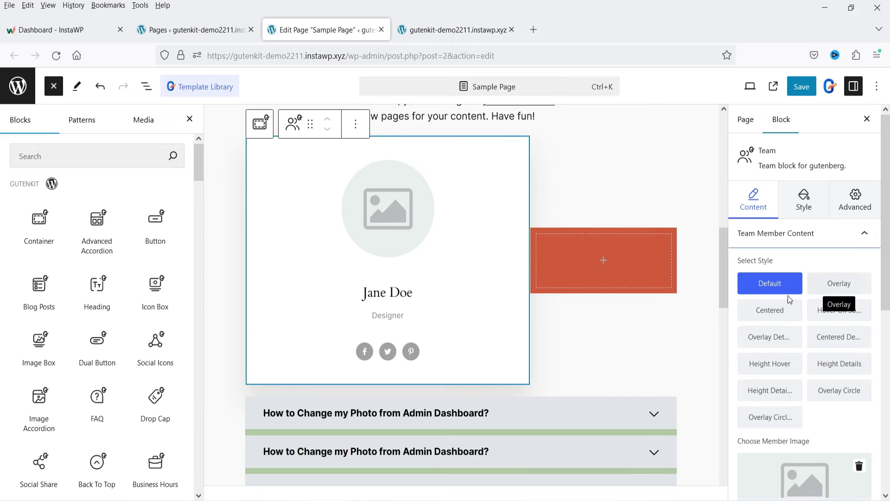
Step: Try several Team block styles, including Overlay and Centered, and apply the Overlay Circle style
{"action": "left_click", "coordinate": [837, 284]}
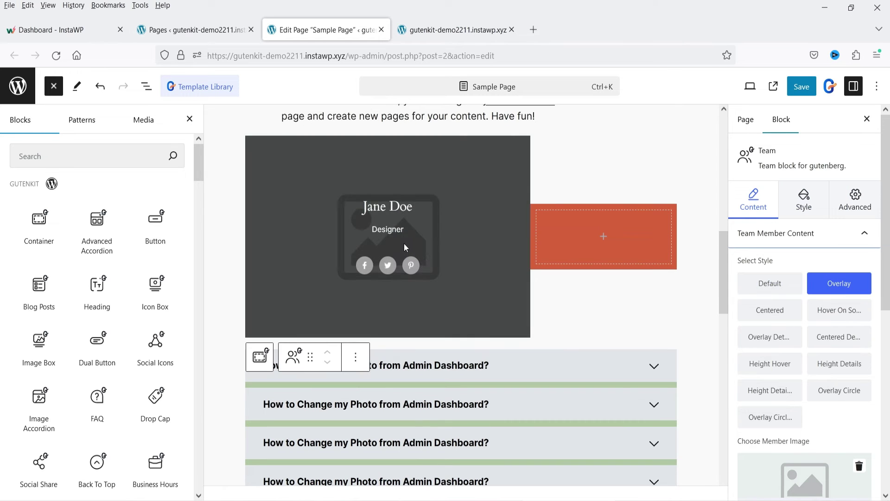
{"action": "left_click", "coordinate": [787, 314]}
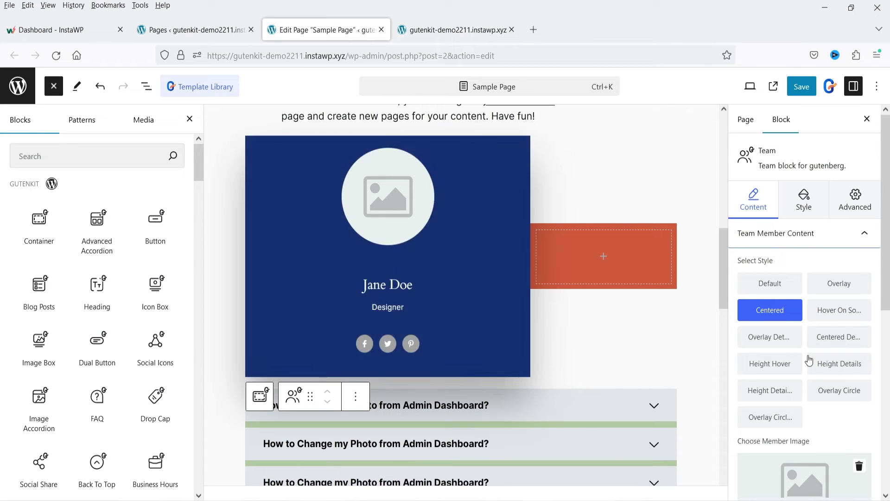
{"action": "left_click", "coordinate": [834, 319]}
{"action": "mouse_move", "coordinate": [352, 261]}
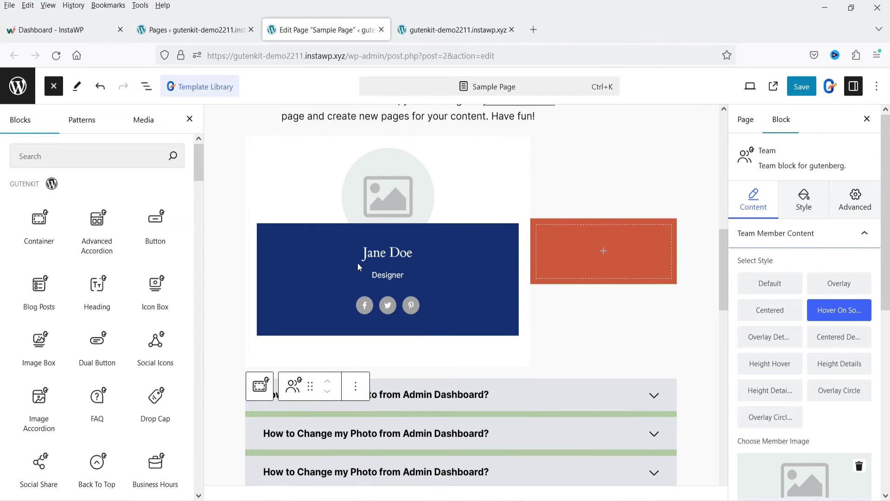
{"action": "left_click", "coordinate": [762, 338]}
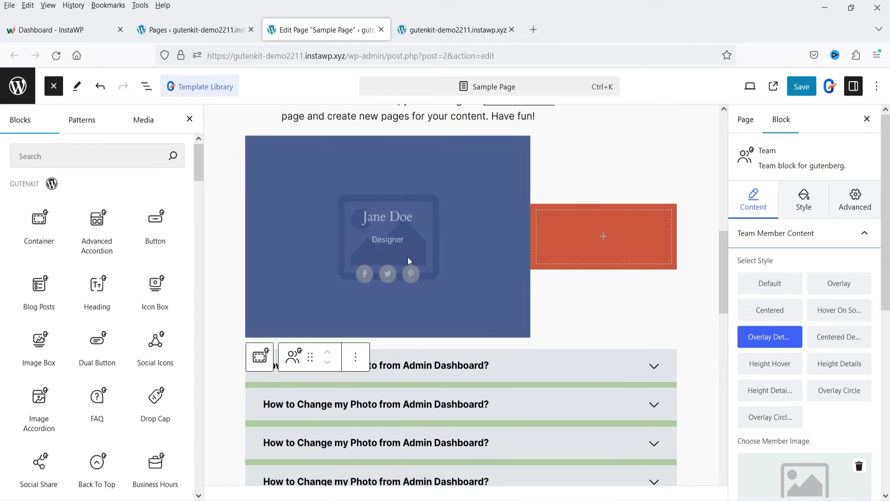
{"action": "left_click", "coordinate": [843, 337]}
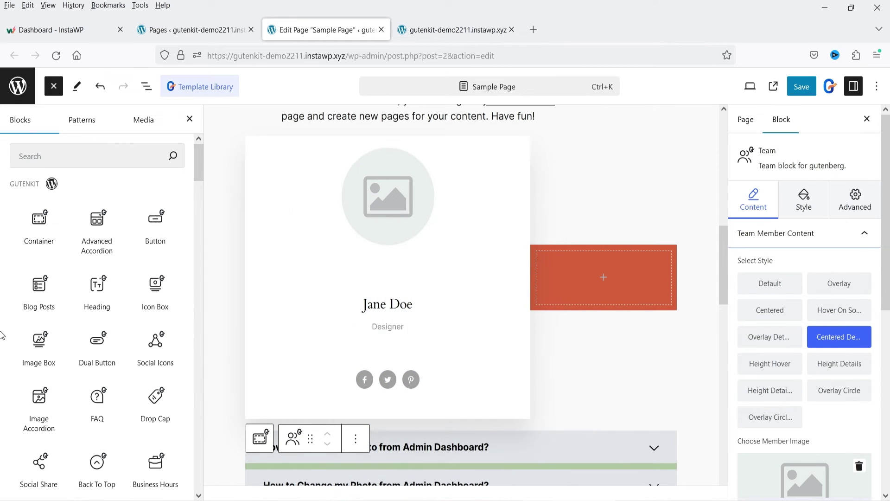
{"action": "scroll", "coordinate": [835, 255], "scroll_direction": "down", "scroll_amount": 4}
{"action": "left_click", "coordinate": [842, 188]}
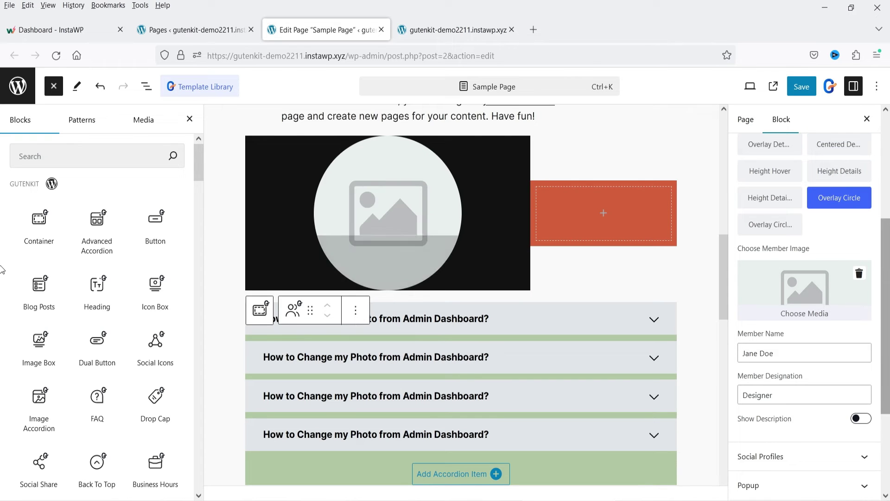
Step: Insert a GutenKit Countdown Timer block between the Dual Button and the Image Accordion
{"action": "scroll", "coordinate": [344, 229], "scroll_direction": "down", "scroll_amount": 6}
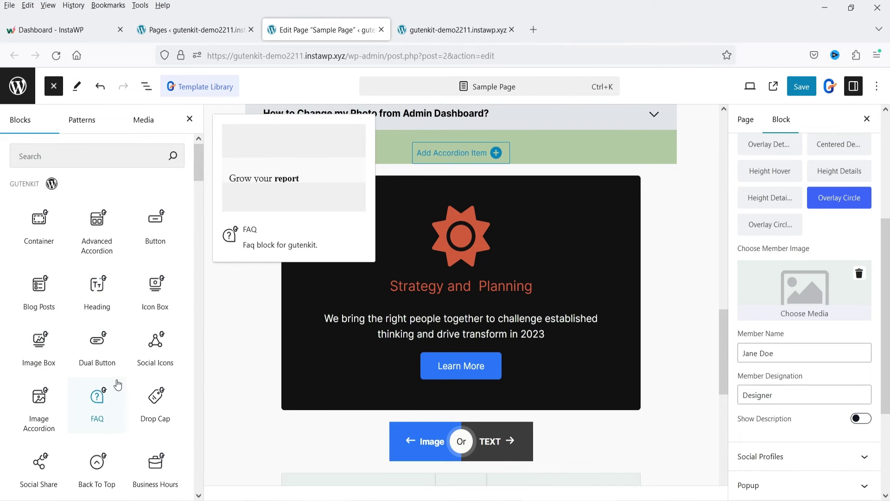
{"action": "scroll", "coordinate": [155, 352], "scroll_direction": "down", "scroll_amount": 3}
{"action": "left_click_drag", "start_coordinate": [156, 399], "coordinate": [591, 294]}
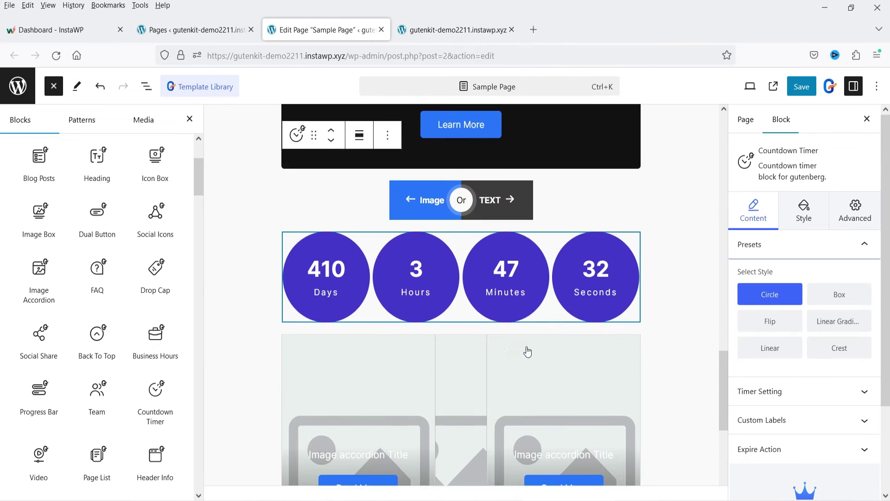
Step: Apply the Box preset style to the Countdown Timer
{"action": "left_click", "coordinate": [639, 287]}
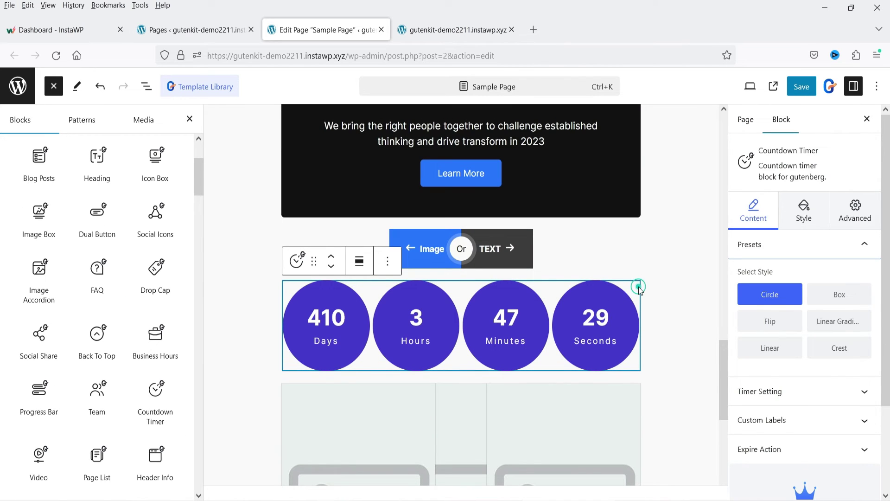
{"action": "mouse_move", "coordinate": [843, 297]}
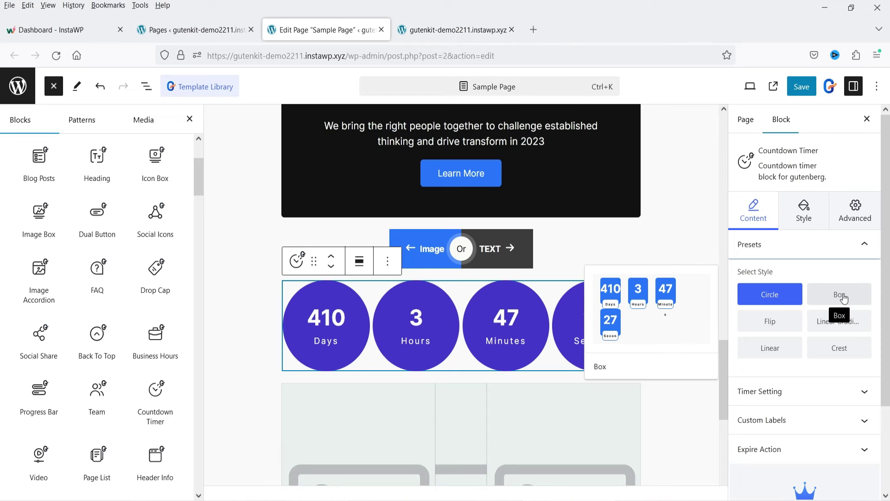
{"action": "left_click", "coordinate": [843, 297]}
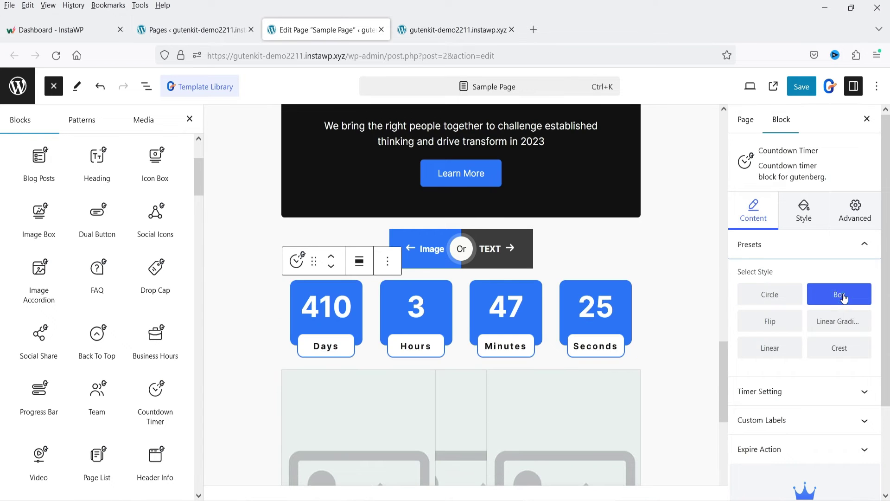
Step: Try the Flip, Linear Gradient and Linear presets on the Countdown Timer, and apply the Crest preset
{"action": "left_click", "coordinate": [762, 324]}
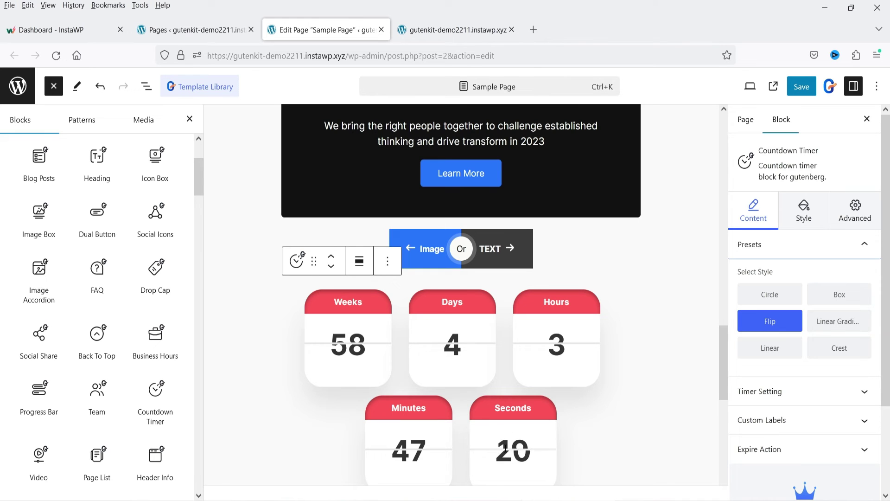
{"action": "left_click", "coordinate": [836, 323]}
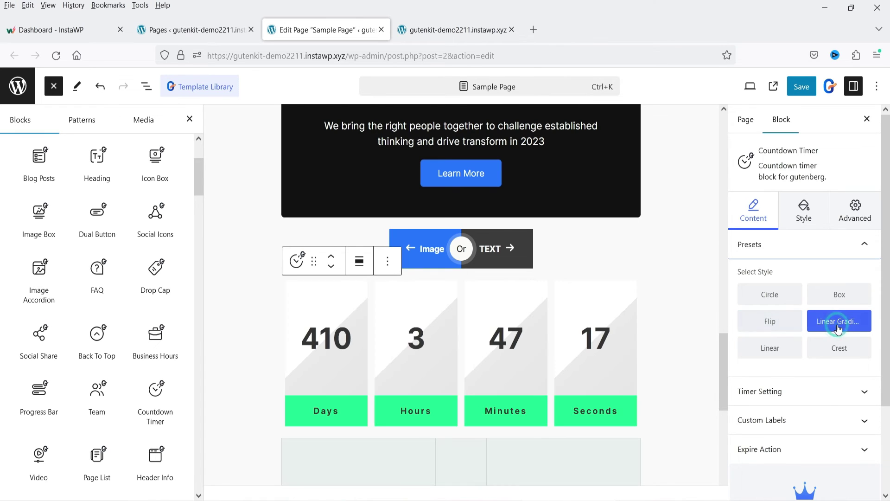
{"action": "left_click", "coordinate": [767, 351]}
{"action": "left_click", "coordinate": [850, 350]}
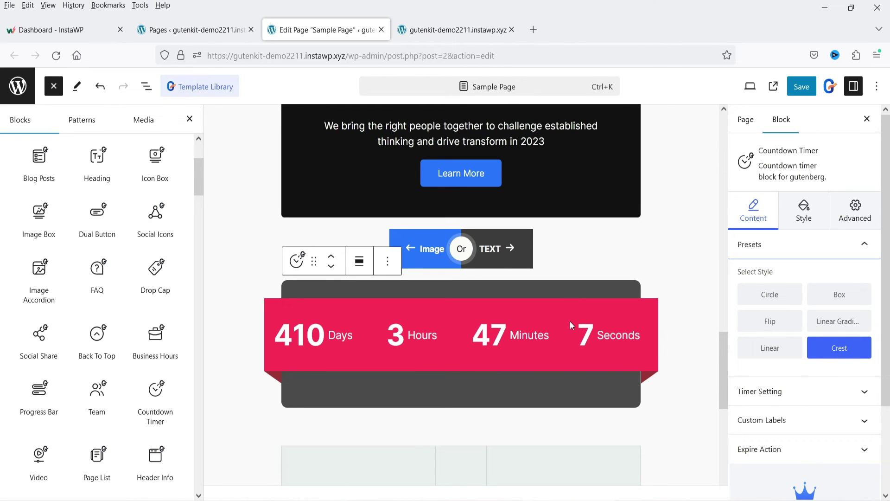
Step: Examine the Countdown Timer's due date and time settings, custom labels and style options
{"action": "left_click", "coordinate": [814, 394]}
{"action": "scroll", "coordinate": [835, 347], "scroll_direction": "down", "scroll_amount": 2}
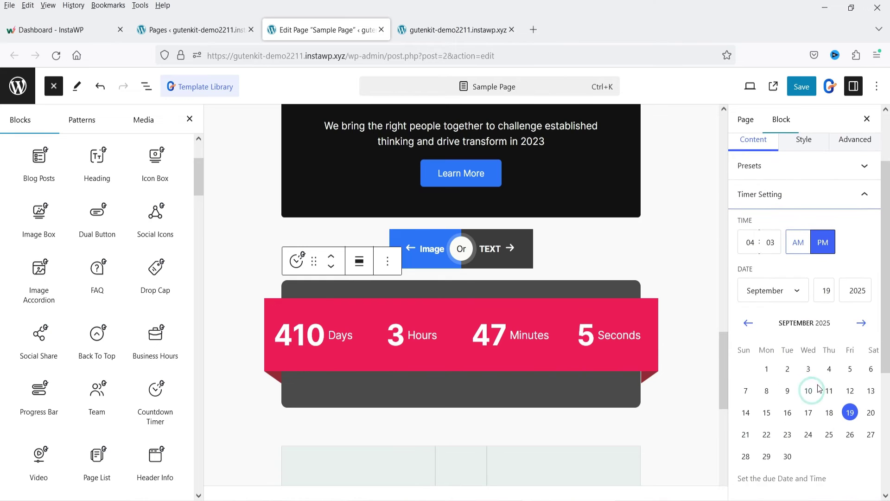
{"action": "scroll", "coordinate": [855, 298], "scroll_direction": "down", "scroll_amount": 4}
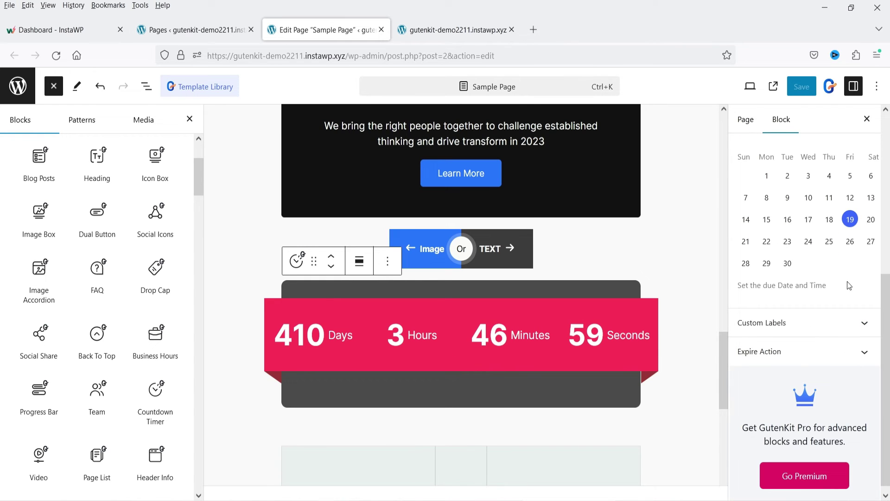
{"action": "left_click", "coordinate": [819, 329]}
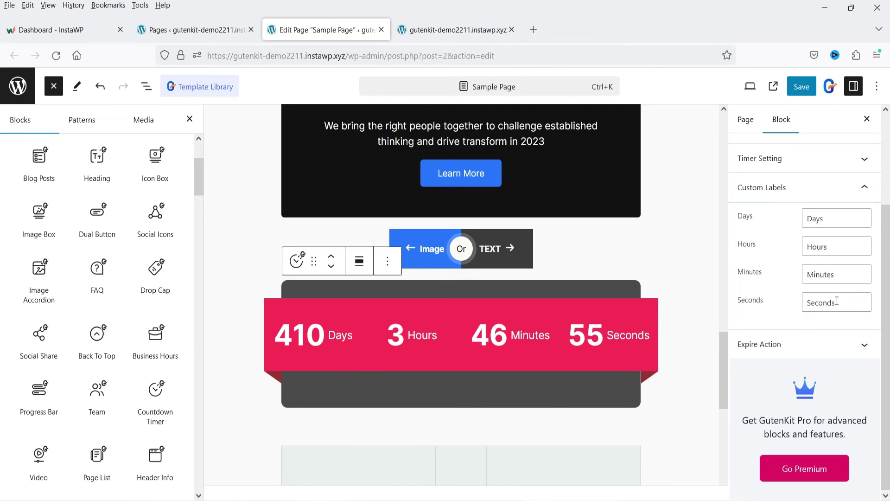
{"action": "scroll", "coordinate": [820, 288], "scroll_direction": "up", "scroll_amount": 3}
{"action": "left_click", "coordinate": [820, 210]}
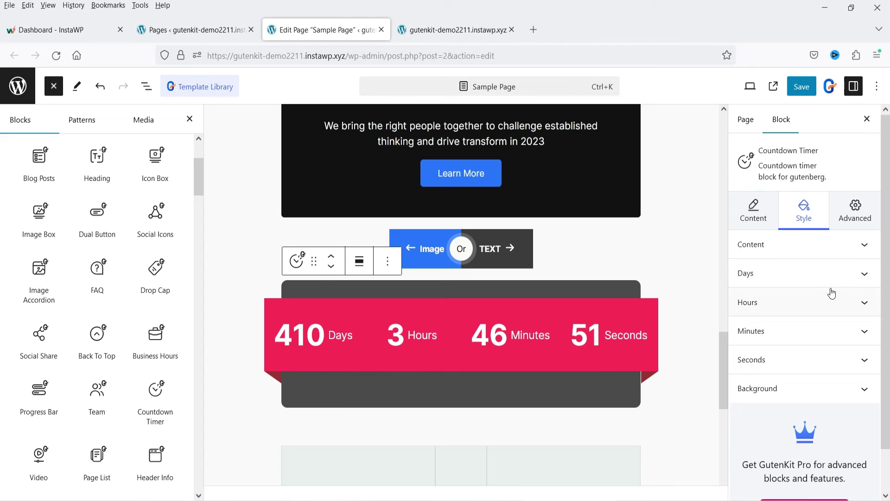
Step: Insert a GutenKit Testimonial block below the Image Accordion
{"action": "scroll", "coordinate": [700, 264], "scroll_direction": "down", "scroll_amount": 8}
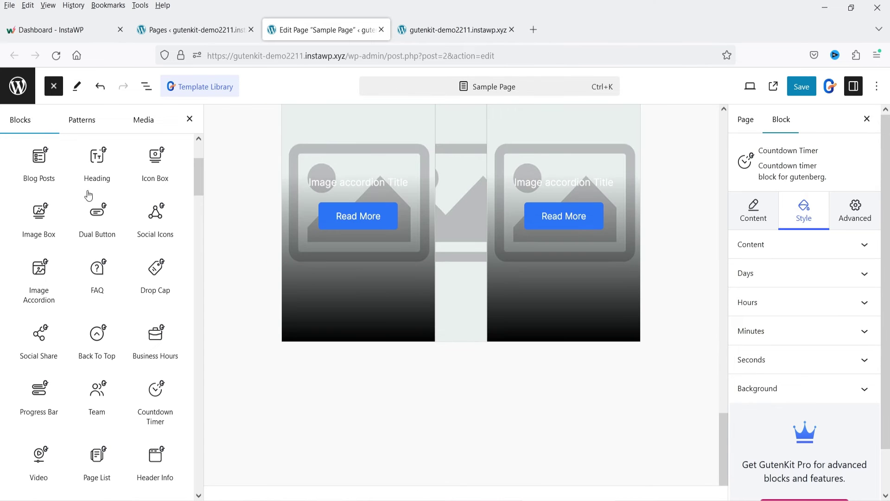
{"action": "scroll", "coordinate": [41, 265], "scroll_direction": "down", "scroll_amount": 4}
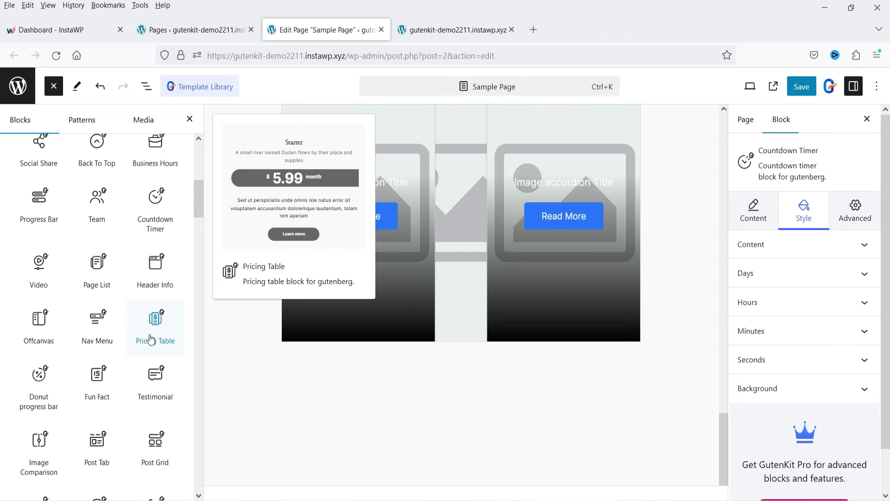
{"action": "scroll", "coordinate": [154, 329], "scroll_direction": "down", "scroll_amount": 3}
{"action": "left_click_drag", "start_coordinate": [148, 250], "coordinate": [491, 351]}
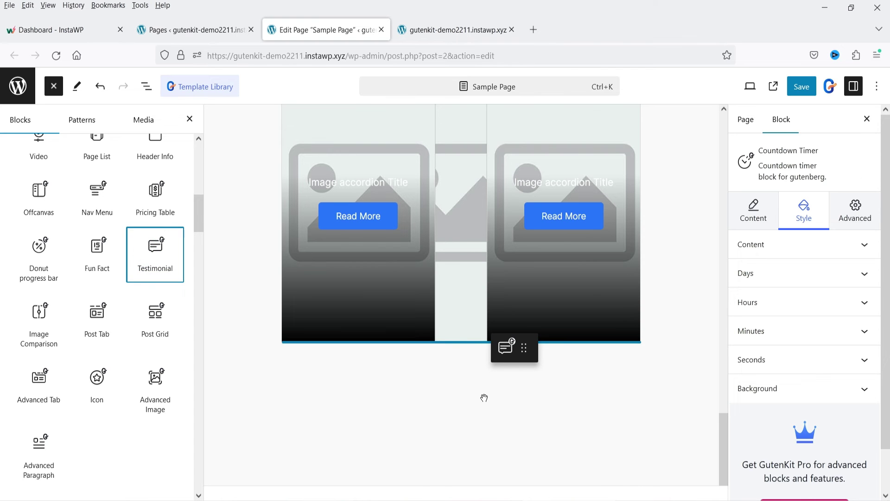
{"action": "left_click_drag", "start_coordinate": [484, 397], "coordinate": [483, 397]}
{"action": "scroll", "coordinate": [631, 330], "scroll_direction": "down", "scroll_amount": 4}
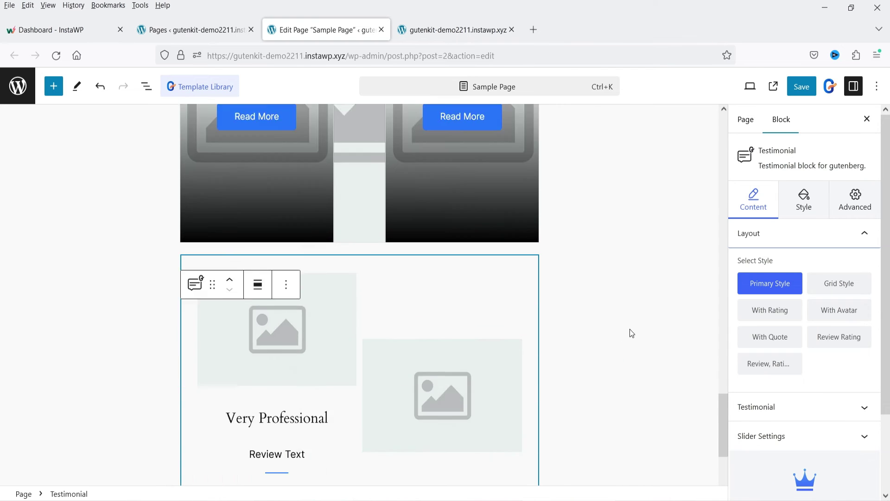
{"action": "scroll", "coordinate": [630, 330], "scroll_direction": "down", "scroll_amount": 1}
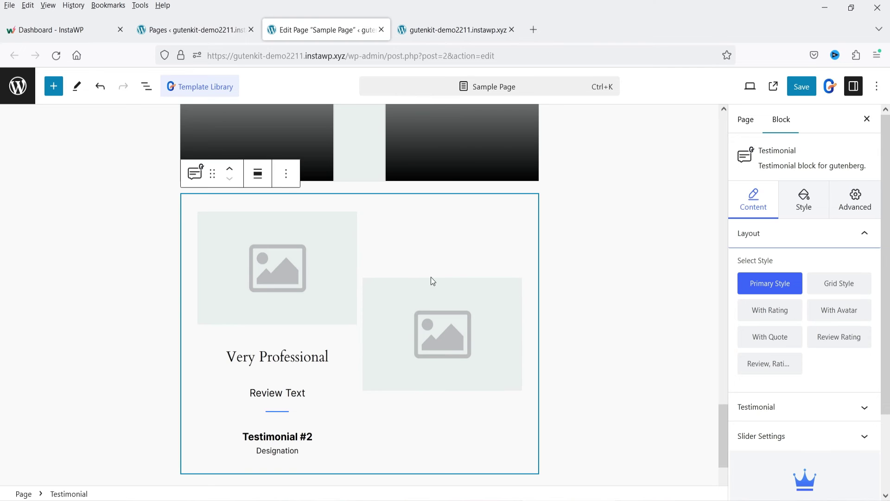
Step: Try several Testimonial layout styles, including With Avatar, Review Rating and With Quote, and apply the Image With Review, Rating and Avatar style
{"action": "left_click", "coordinate": [851, 284]}
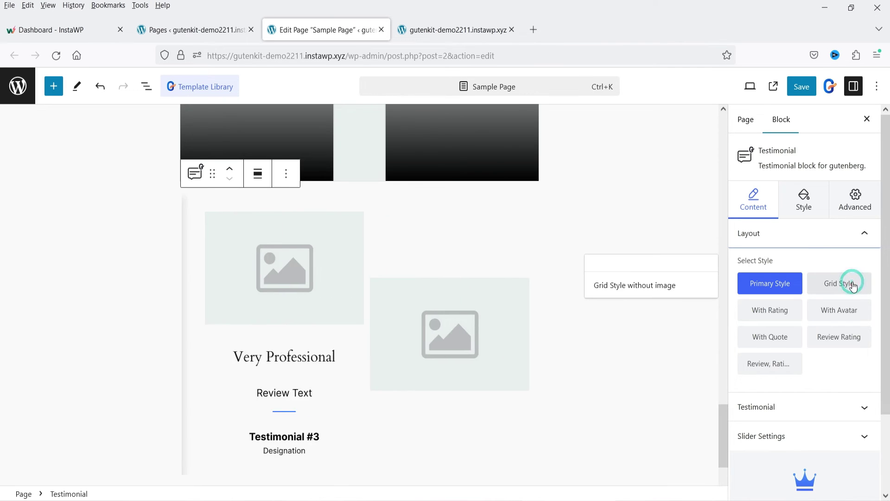
{"action": "left_click", "coordinate": [835, 310]}
{"action": "left_click", "coordinate": [770, 305]}
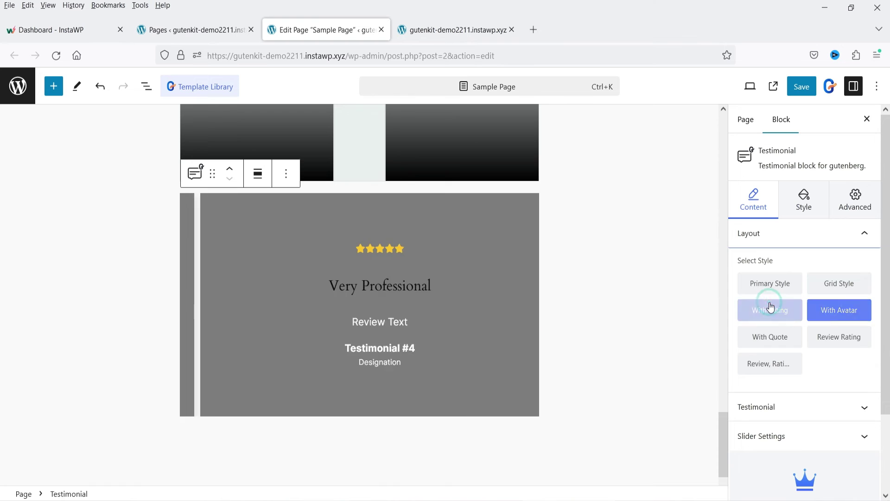
{"action": "left_click", "coordinate": [845, 346]}
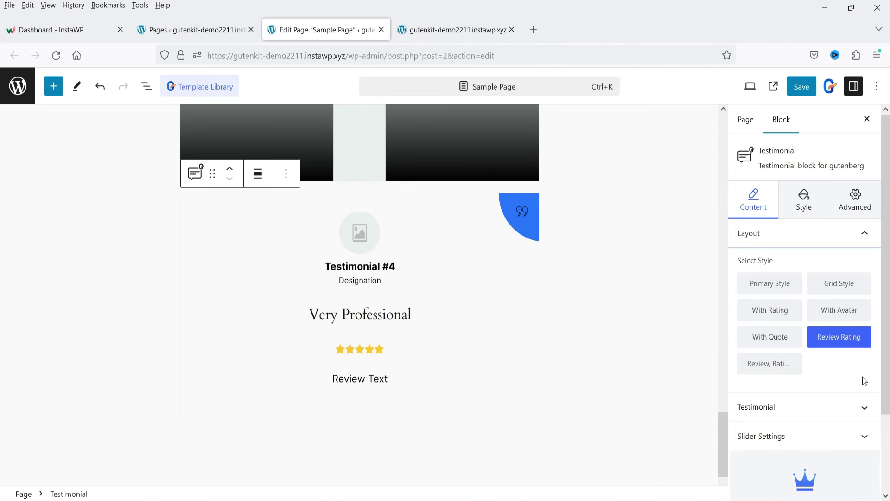
{"action": "left_click", "coordinate": [772, 348]}
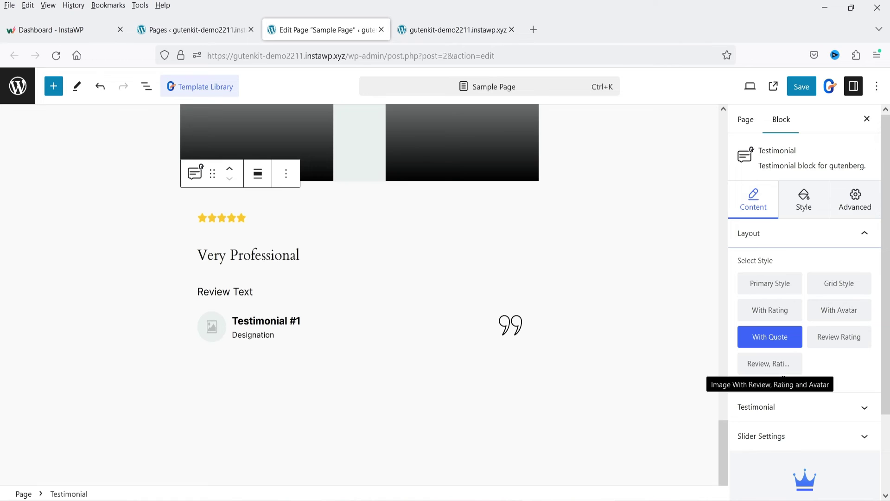
{"action": "left_click", "coordinate": [775, 364]}
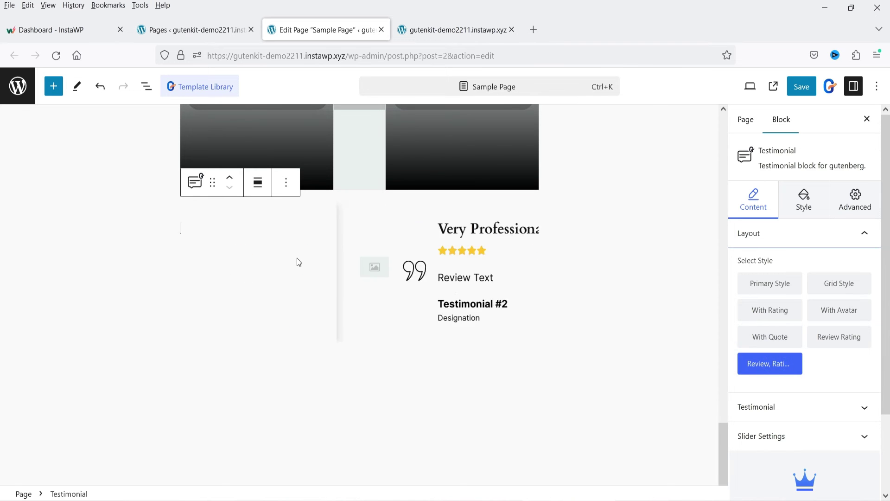
Step: Examine the Testimonial block's quote and rating icon options and the content fields of Testimonial #1
{"action": "left_click", "coordinate": [798, 417]}
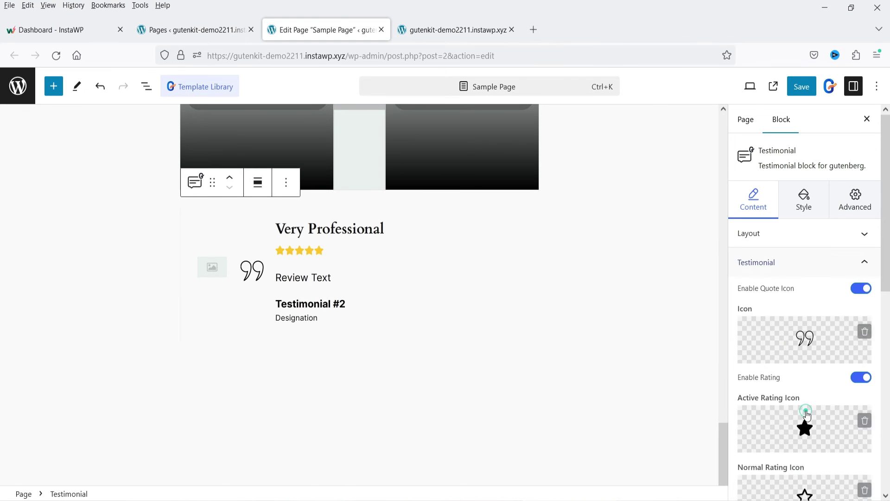
{"action": "scroll", "coordinate": [805, 408], "scroll_direction": "down", "scroll_amount": 3}
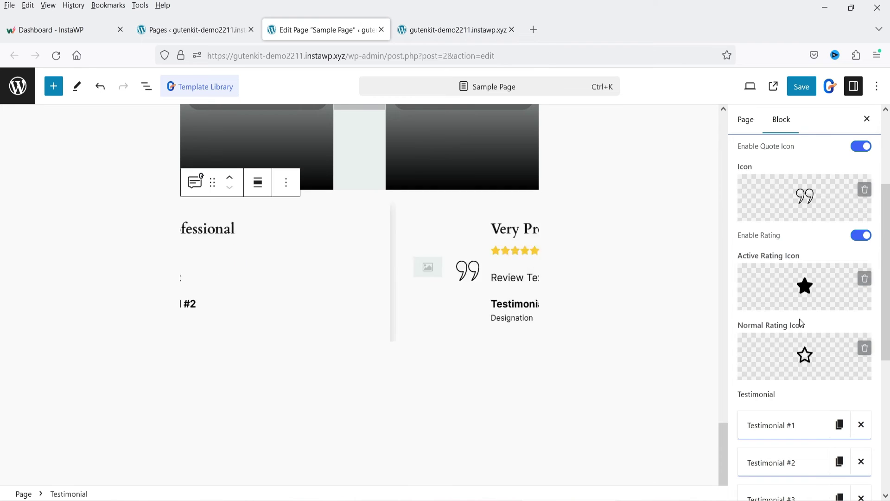
{"action": "scroll", "coordinate": [801, 332], "scroll_direction": "down", "scroll_amount": 5}
{"action": "scroll", "coordinate": [821, 331], "scroll_direction": "down", "scroll_amount": 2}
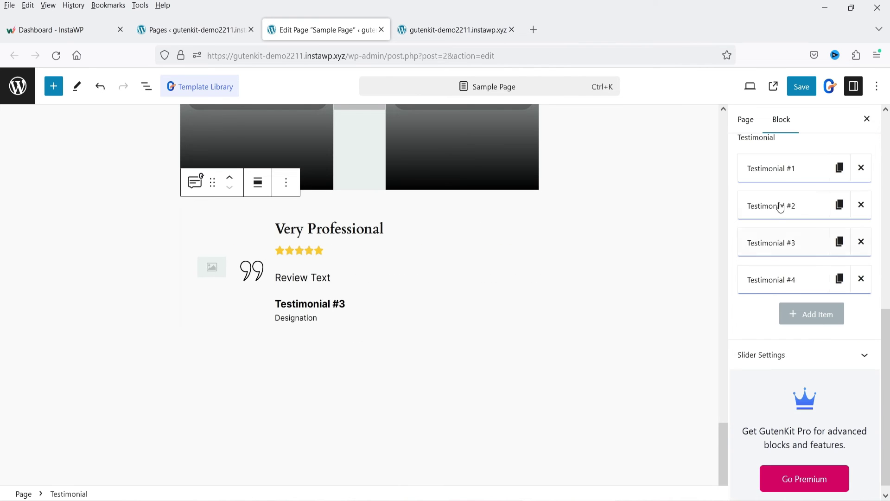
{"action": "left_click", "coordinate": [781, 180]}
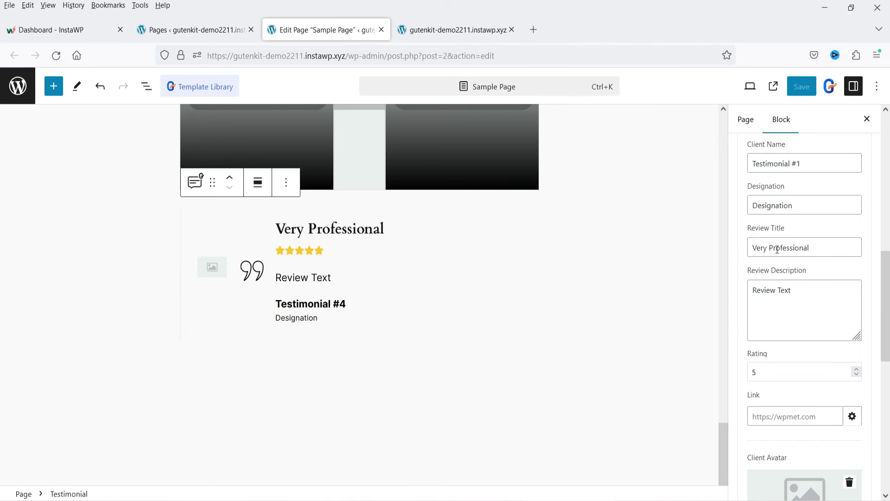
{"action": "scroll", "coordinate": [791, 292], "scroll_direction": "down", "scroll_amount": 4}
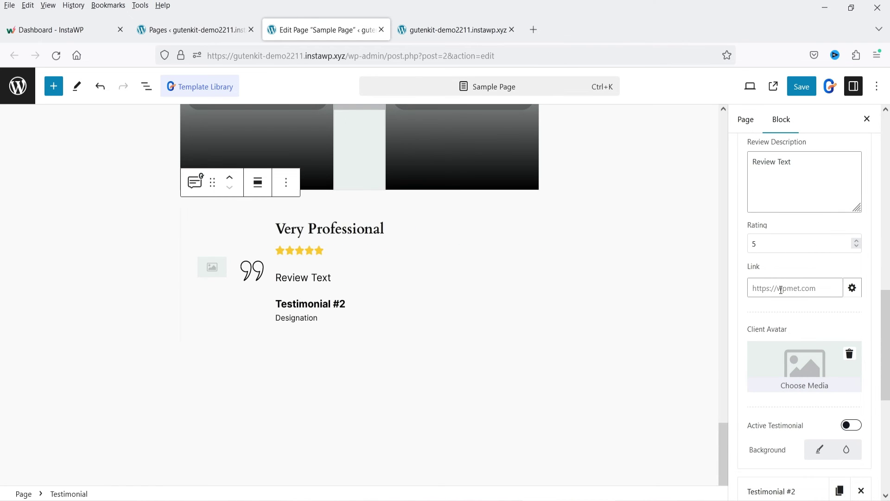
{"action": "scroll", "coordinate": [813, 362], "scroll_direction": "down", "scroll_amount": 5}
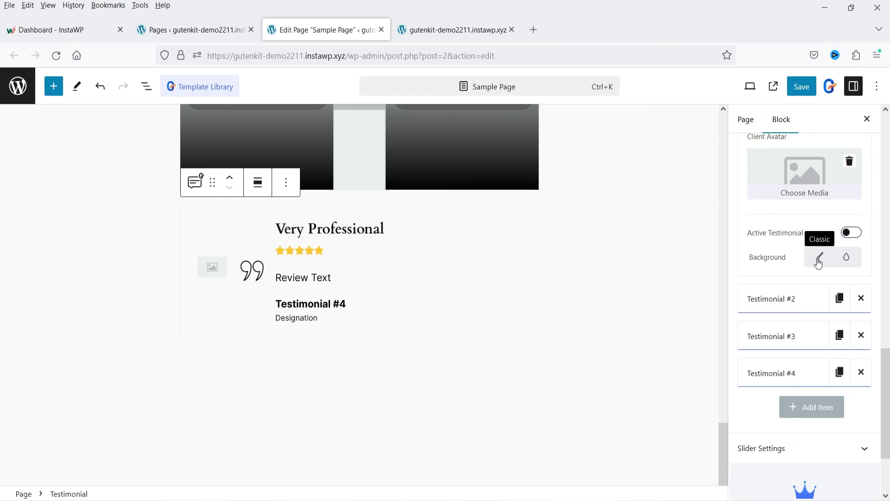
{"action": "scroll", "coordinate": [834, 248], "scroll_direction": "down", "scroll_amount": 3}
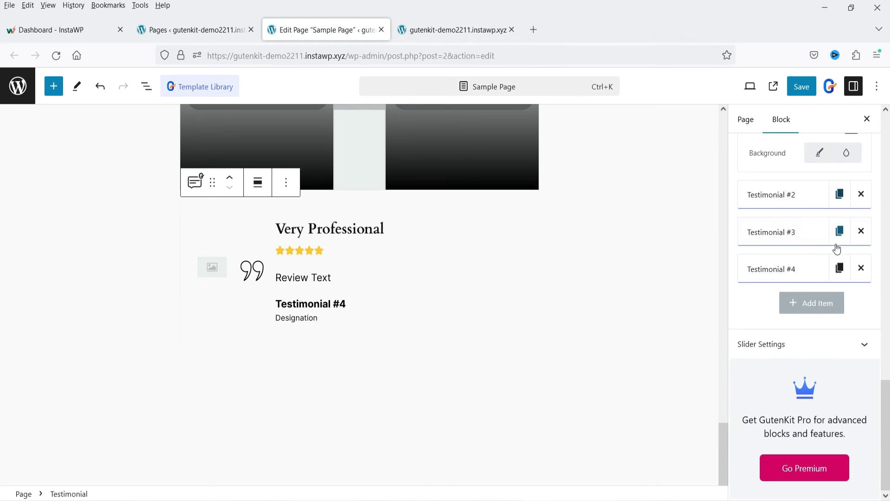
Step: Set the Testimonial slider to show 2 slides at a time
{"action": "left_click", "coordinate": [785, 348]}
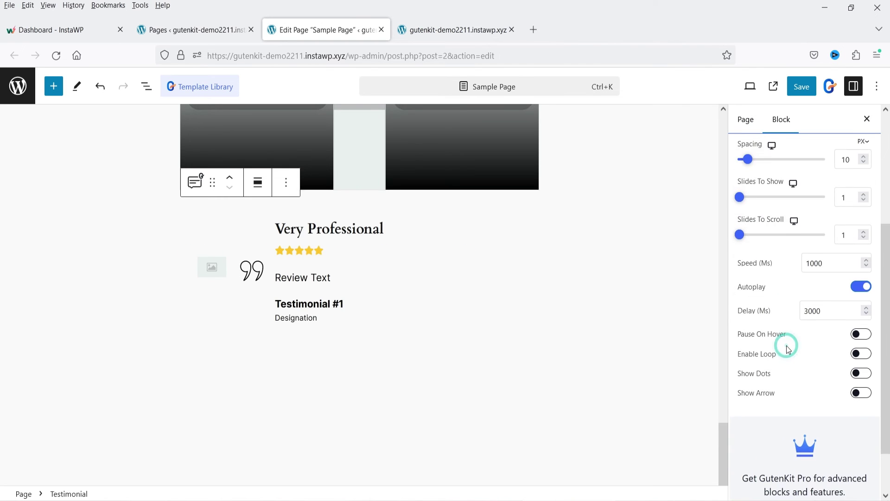
{"action": "scroll", "coordinate": [785, 346], "scroll_direction": "up", "scroll_amount": 2}
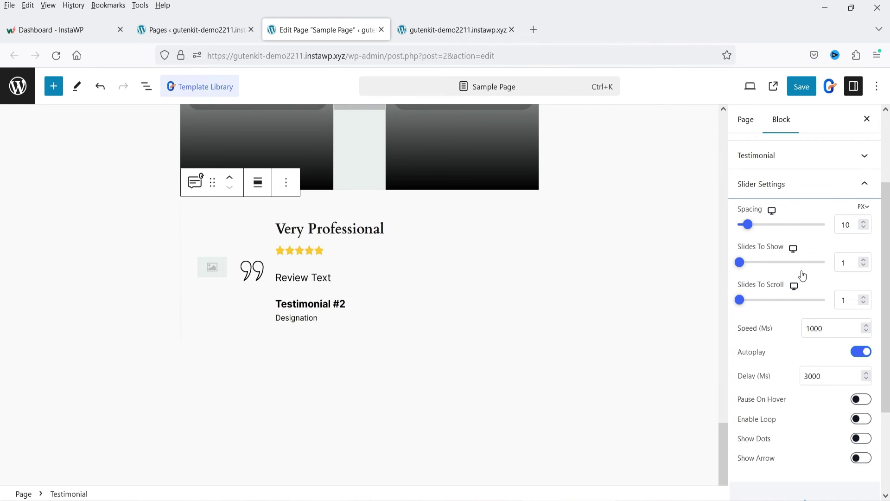
{"action": "left_click", "coordinate": [864, 260]}
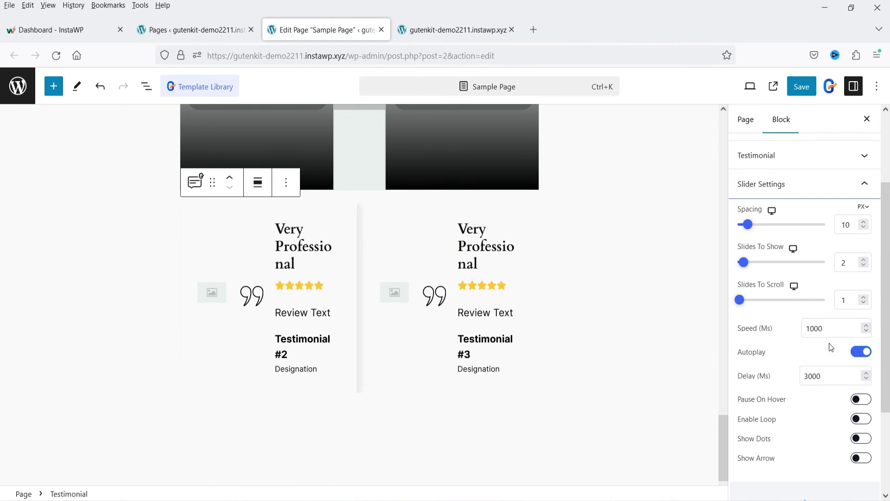
{"action": "scroll", "coordinate": [838, 345], "scroll_direction": "down", "scroll_amount": 3}
{"action": "scroll", "coordinate": [820, 318], "scroll_direction": "up", "scroll_amount": 6}
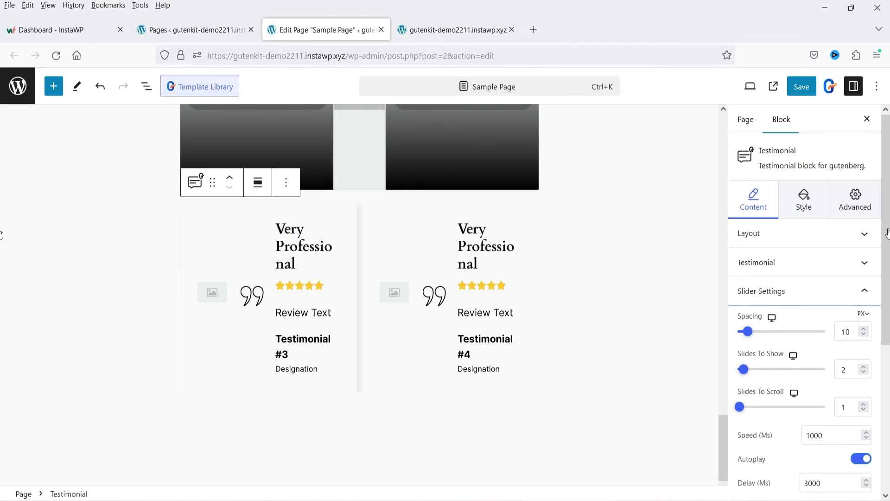
Step: Save Sample Page and review the live page in a new browser tab down to the footer
{"action": "left_click", "coordinate": [801, 86]}
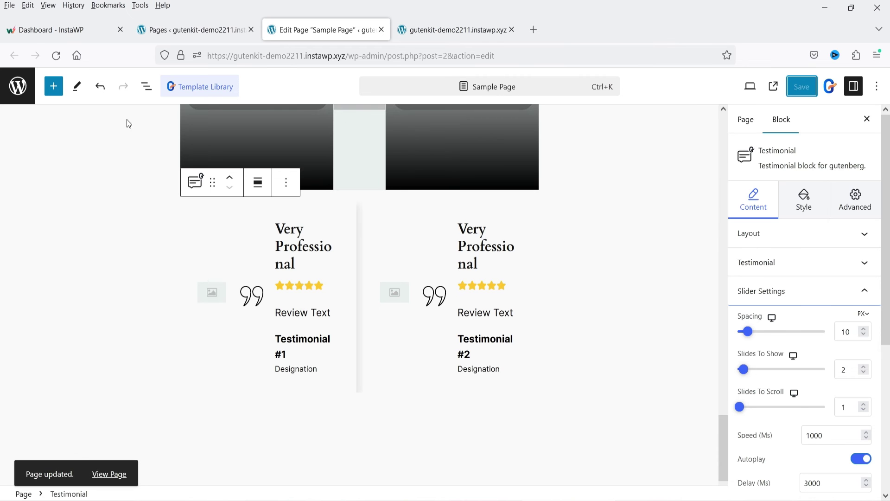
{"action": "right_click", "coordinate": [111, 474]}
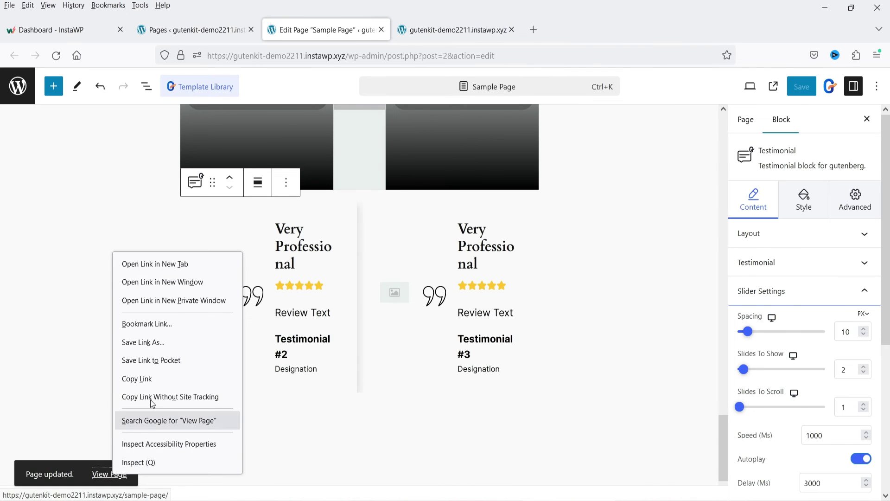
{"action": "left_click", "coordinate": [154, 271]}
{"action": "left_click", "coordinate": [455, 37]}
{"action": "scroll", "coordinate": [612, 222], "scroll_direction": "down", "scroll_amount": 10}
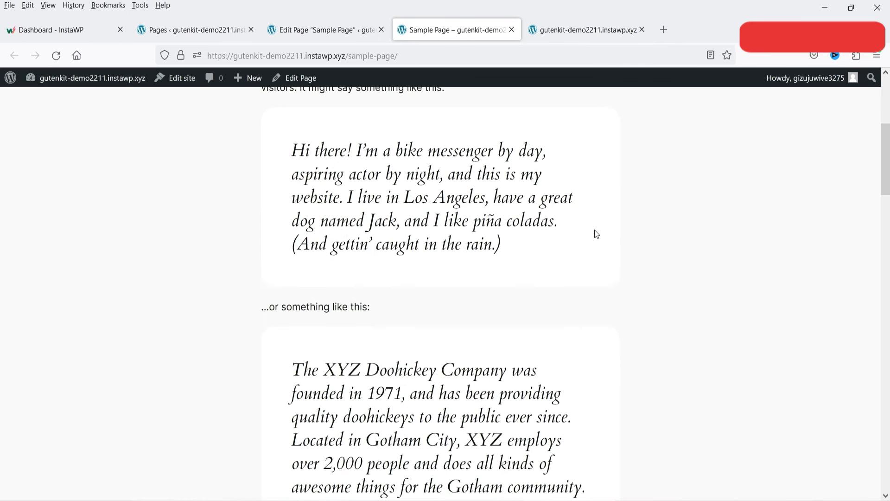
{"action": "scroll", "coordinate": [596, 232], "scroll_direction": "down", "scroll_amount": 20}
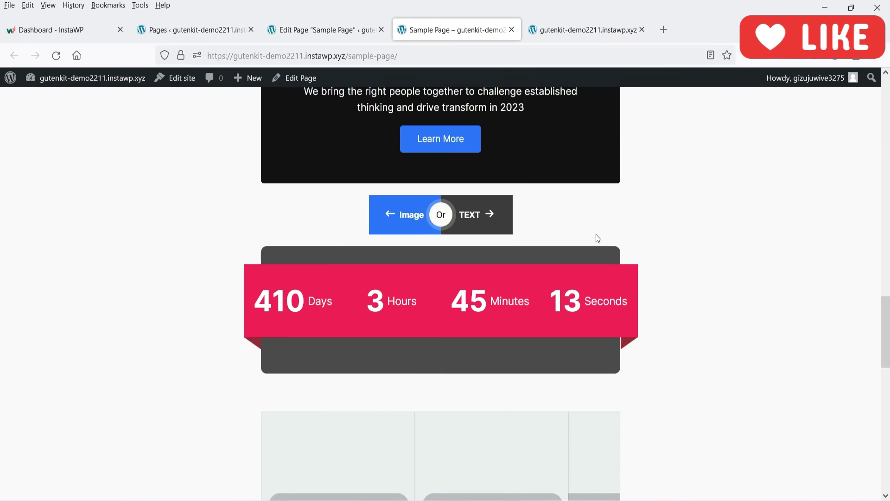
{"action": "scroll", "coordinate": [597, 241], "scroll_direction": "down", "scroll_amount": 10}
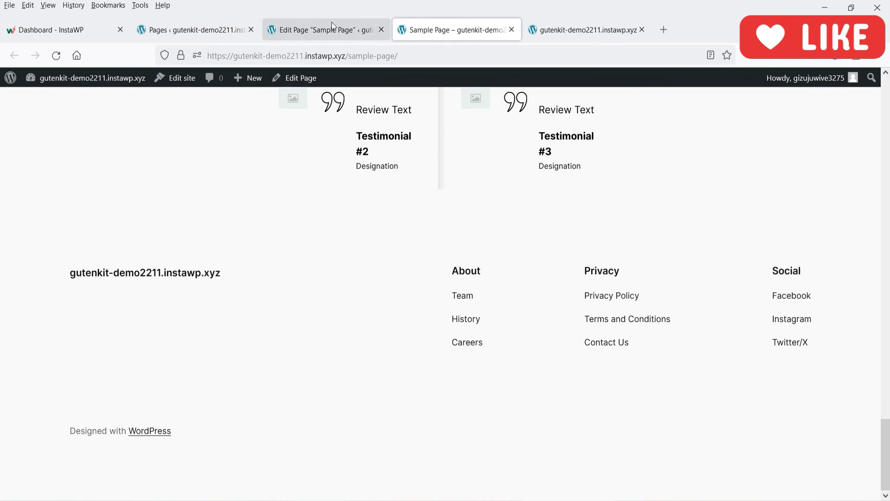
Step: Return to the Sample Page editor and browse the GutenKit Template Library's patterns and pages
{"action": "left_click", "coordinate": [334, 21]}
{"action": "left_click", "coordinate": [207, 86]}
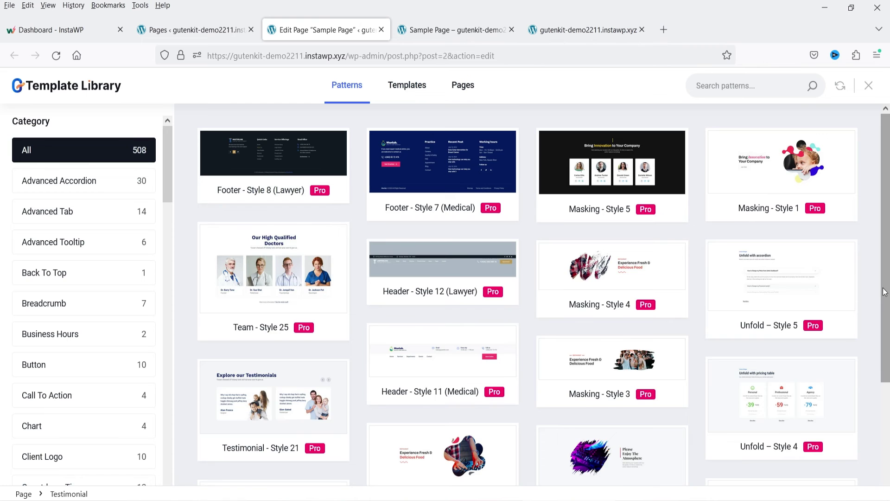
{"action": "scroll", "coordinate": [862, 278], "scroll_direction": "down", "scroll_amount": 3}
{"action": "left_click", "coordinate": [462, 88]}
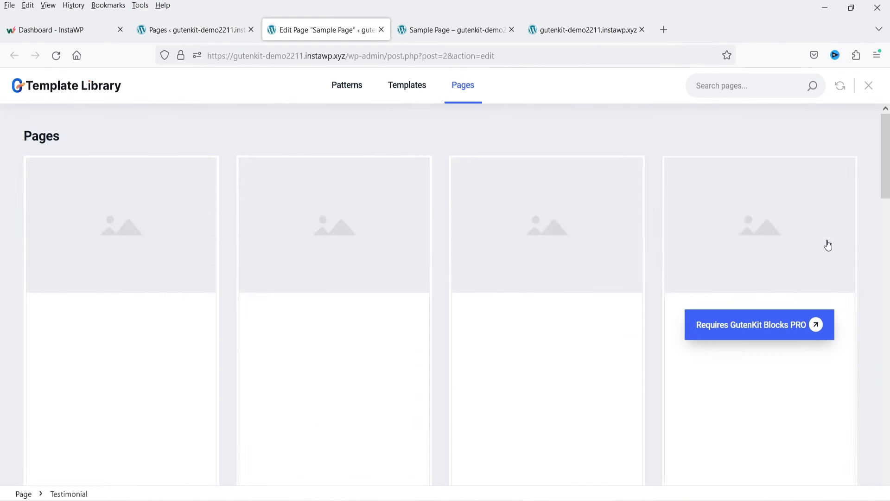
Step: Look through the Template Library's full page designs down to the end of the loaded list
{"action": "scroll", "coordinate": [685, 286], "scroll_direction": "down", "scroll_amount": 5}
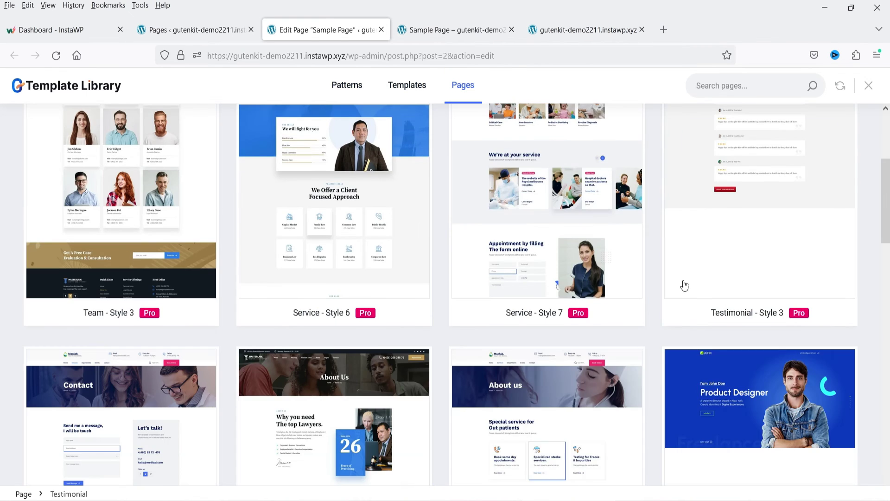
{"action": "scroll", "coordinate": [323, 318], "scroll_direction": "down", "scroll_amount": 6}
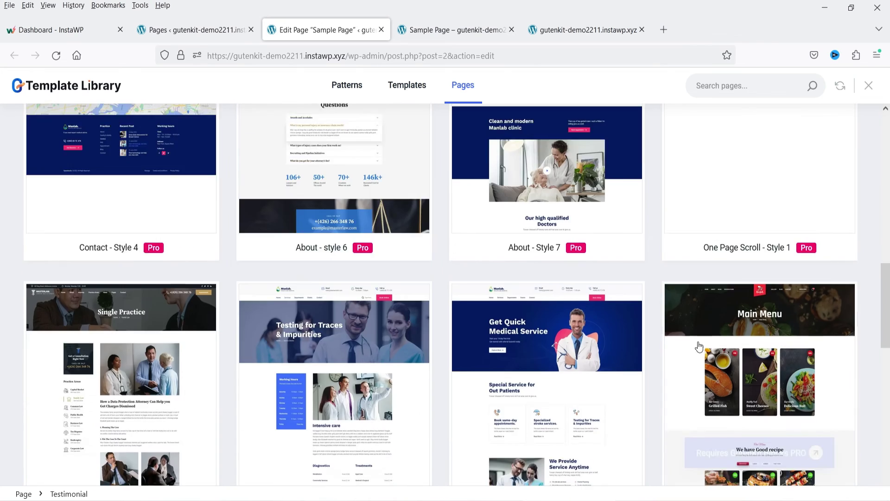
{"action": "scroll", "coordinate": [699, 346], "scroll_direction": "down", "scroll_amount": 15}
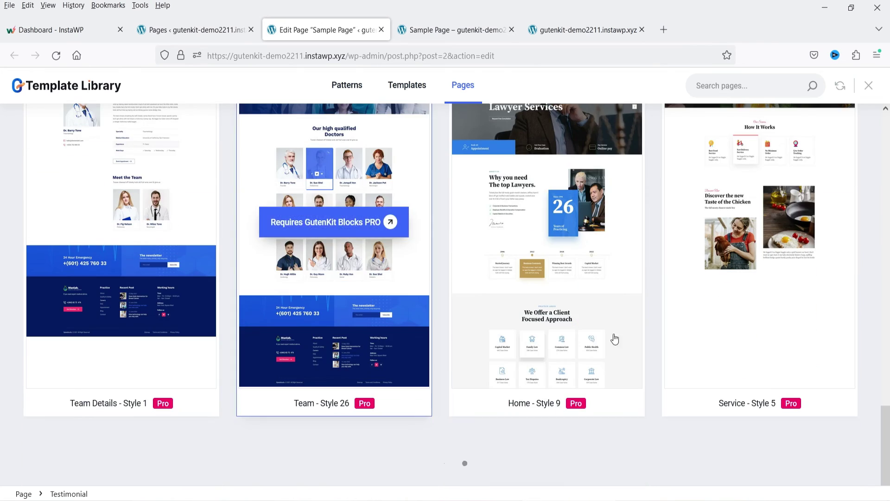
{"action": "scroll", "coordinate": [686, 284], "scroll_direction": "up", "scroll_amount": 10}
Step: Import the Home - Style 5 page from the Saas Landing template kit into Sample Page
{"action": "left_click", "coordinate": [407, 85]}
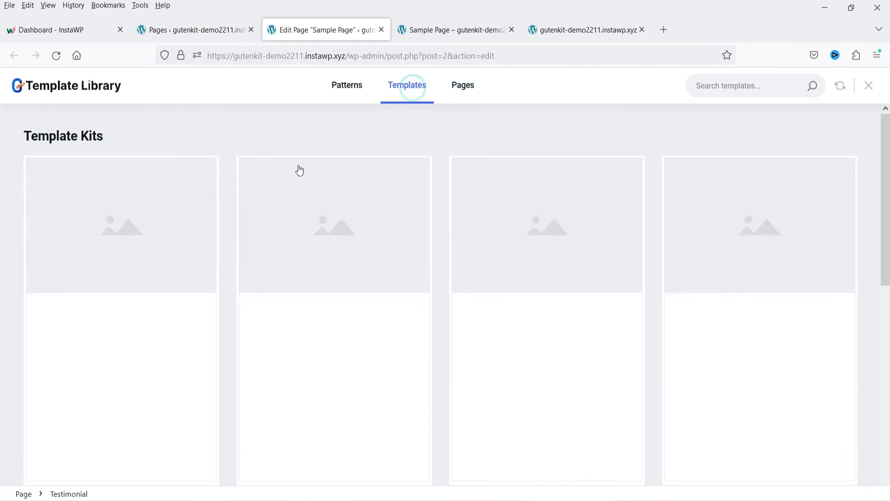
{"action": "scroll", "coordinate": [777, 272], "scroll_direction": "down", "scroll_amount": 4}
{"action": "scroll", "coordinate": [525, 278], "scroll_direction": "down", "scroll_amount": 5}
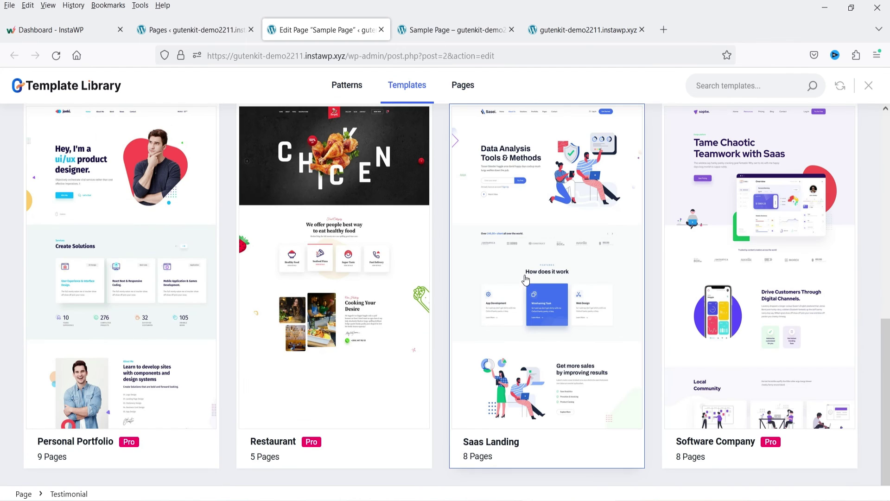
{"action": "scroll", "coordinate": [656, 253], "scroll_direction": "up", "scroll_amount": 3}
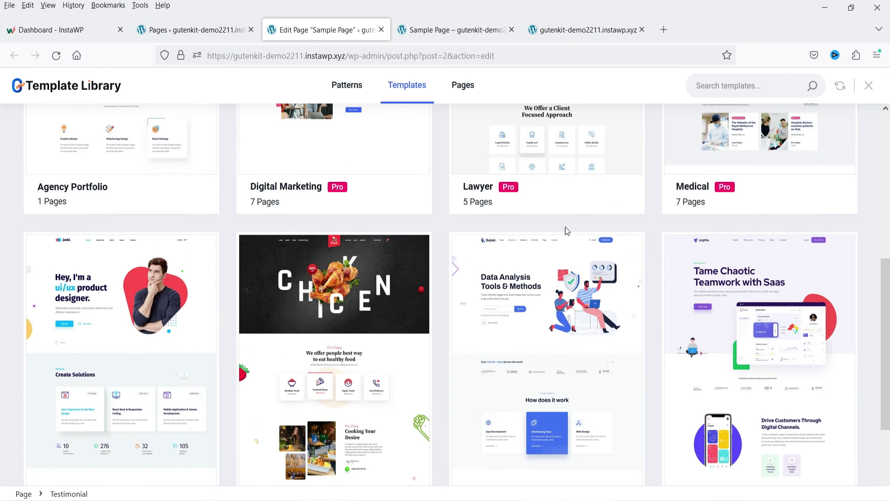
{"action": "scroll", "coordinate": [565, 227], "scroll_direction": "down", "scroll_amount": 3}
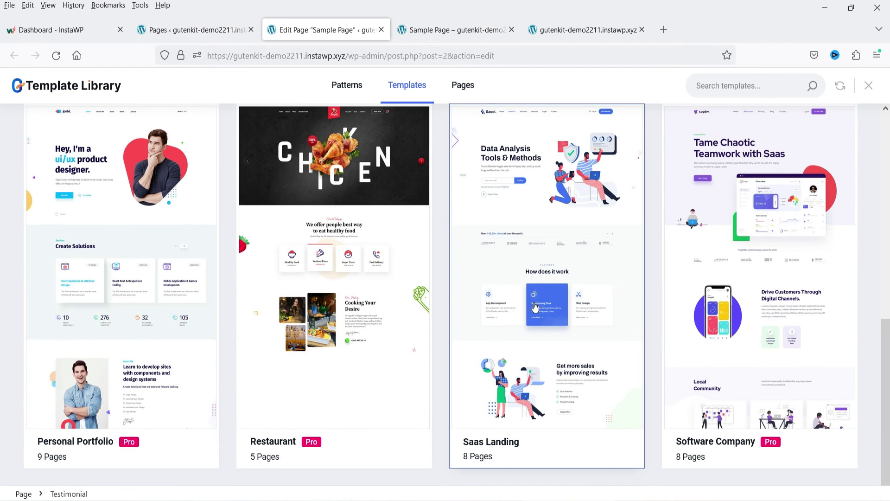
{"action": "left_click", "coordinate": [536, 301]}
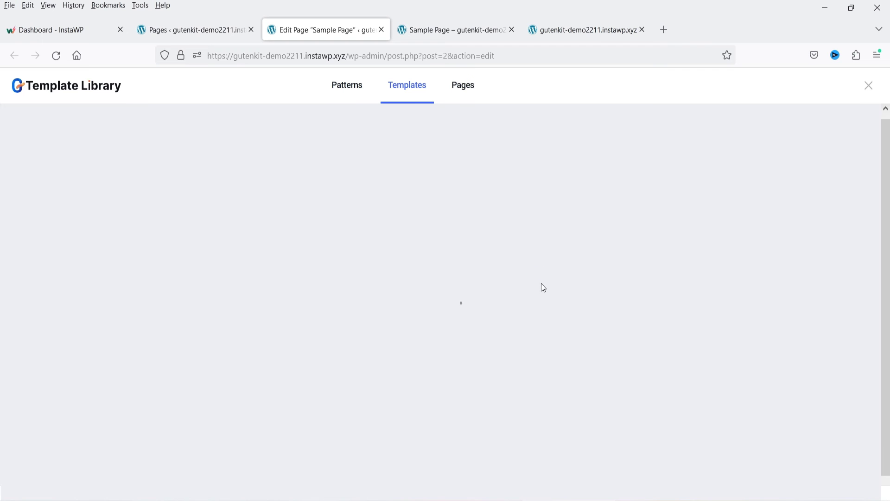
{"action": "scroll", "coordinate": [598, 274], "scroll_direction": "down", "scroll_amount": 5}
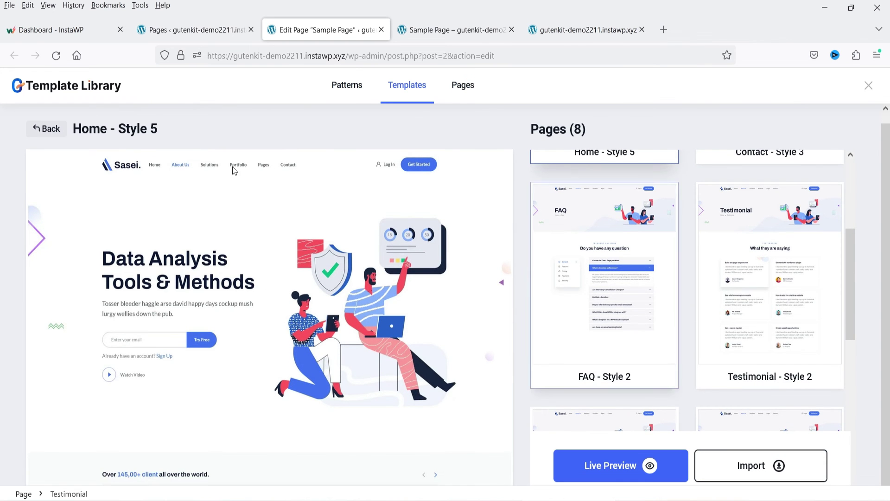
{"action": "scroll", "coordinate": [755, 253], "scroll_direction": "down", "scroll_amount": 8}
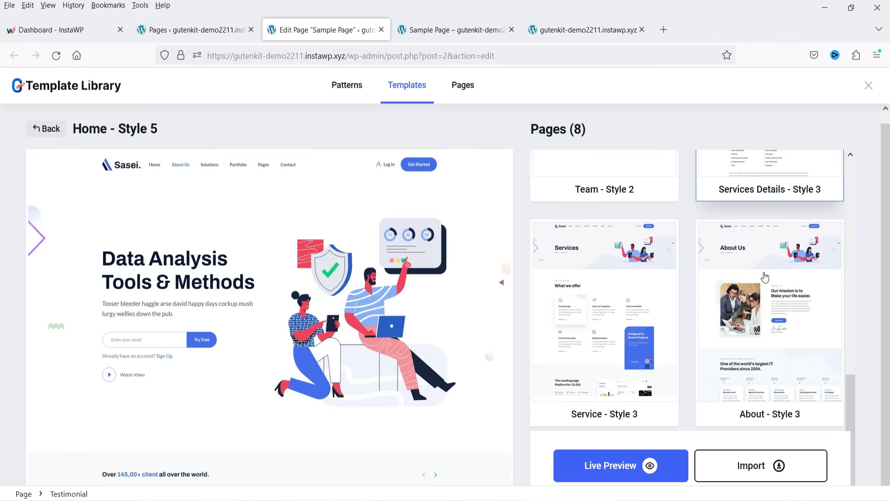
{"action": "left_click", "coordinate": [763, 471]}
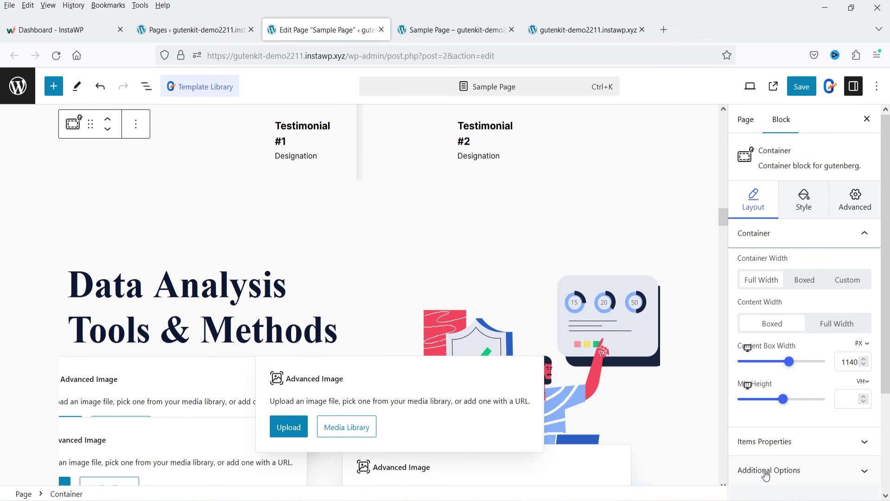
Step: Examine the imported Saas Landing sections in the editor, from the Data Analysis hero through the services, pricing plans and testimonial areas
{"action": "scroll", "coordinate": [408, 278], "scroll_direction": "up", "scroll_amount": 10}
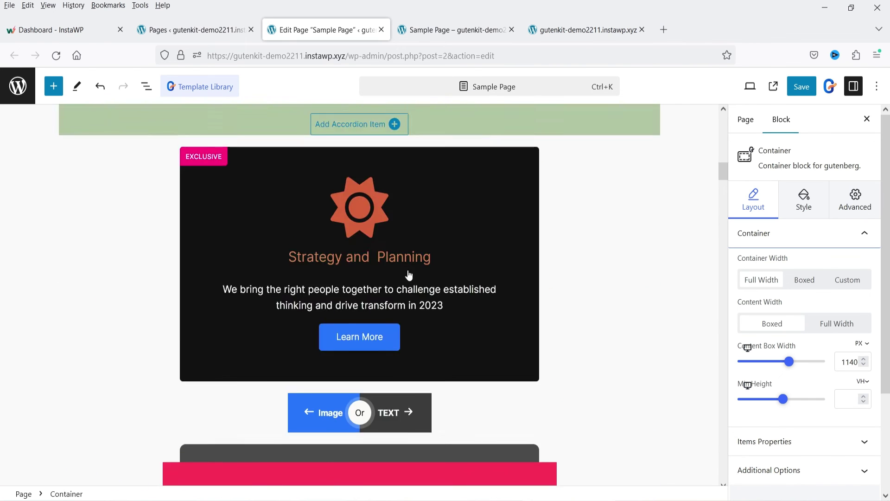
{"action": "scroll", "coordinate": [405, 281], "scroll_direction": "down", "scroll_amount": 6}
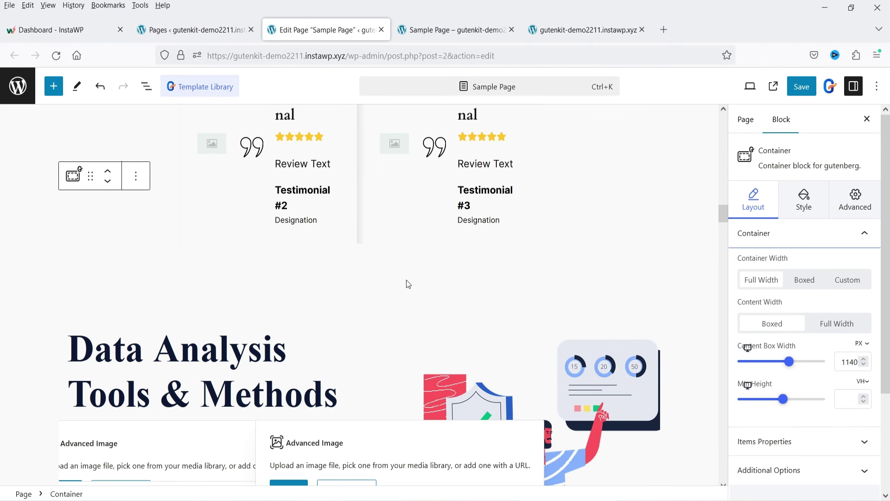
{"action": "scroll", "coordinate": [418, 200], "scroll_direction": "down", "scroll_amount": 3}
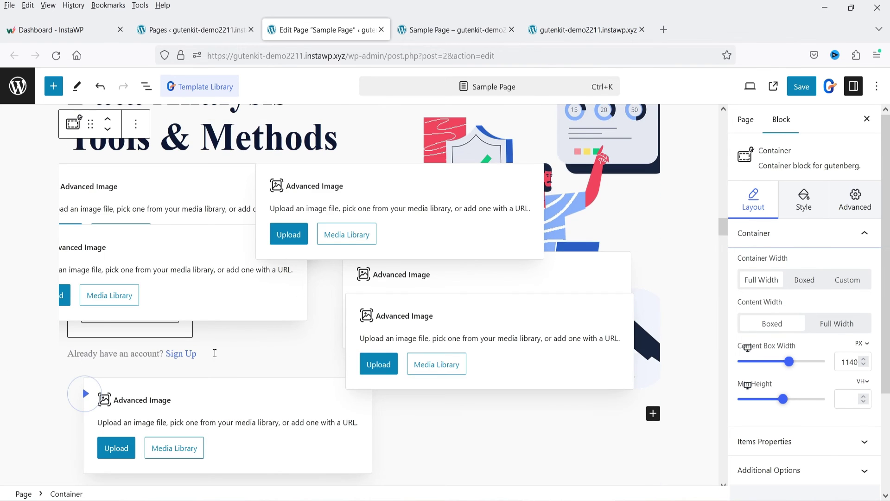
{"action": "left_click", "coordinate": [510, 298]}
{"action": "scroll", "coordinate": [510, 297], "scroll_direction": "down", "scroll_amount": 5}
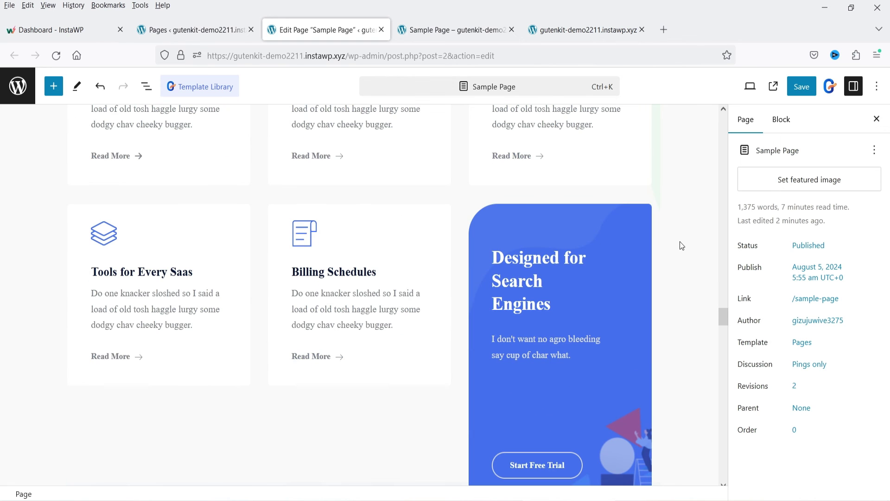
{"action": "scroll", "coordinate": [422, 309], "scroll_direction": "down", "scroll_amount": 8}
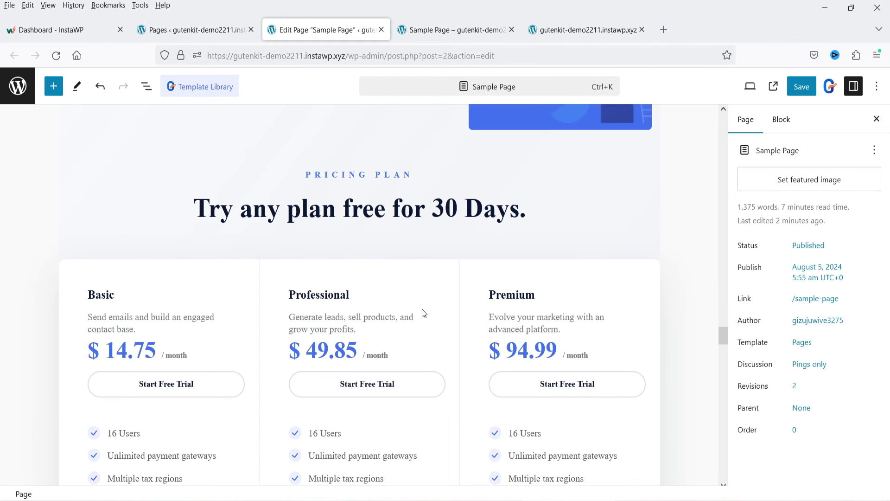
{"action": "scroll", "coordinate": [422, 309], "scroll_direction": "down", "scroll_amount": 5}
{"action": "scroll", "coordinate": [510, 266], "scroll_direction": "down", "scroll_amount": 8}
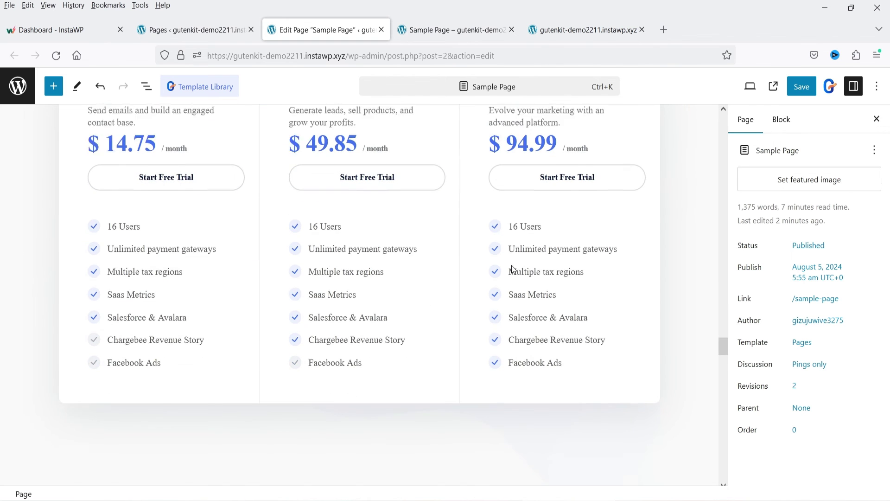
{"action": "scroll", "coordinate": [512, 272], "scroll_direction": "down", "scroll_amount": 15}
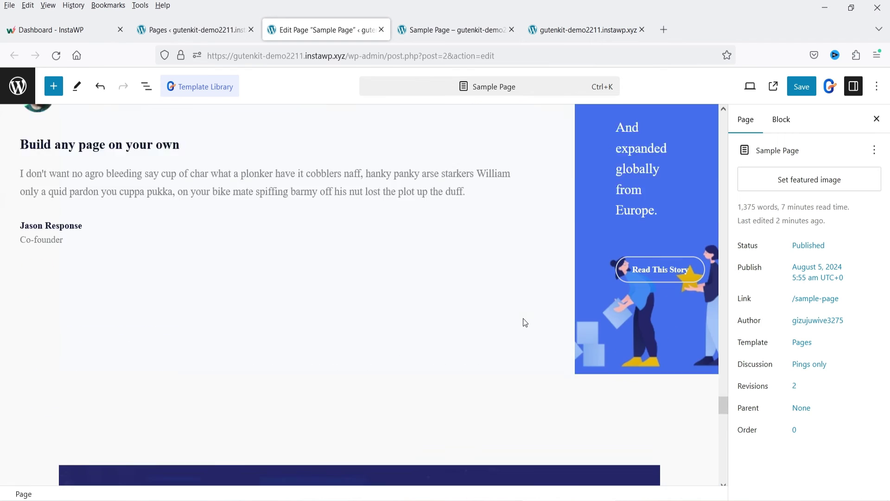
{"action": "scroll", "coordinate": [522, 324], "scroll_direction": "down", "scroll_amount": 4}
{"action": "scroll", "coordinate": [519, 334], "scroll_direction": "up", "scroll_amount": 20}
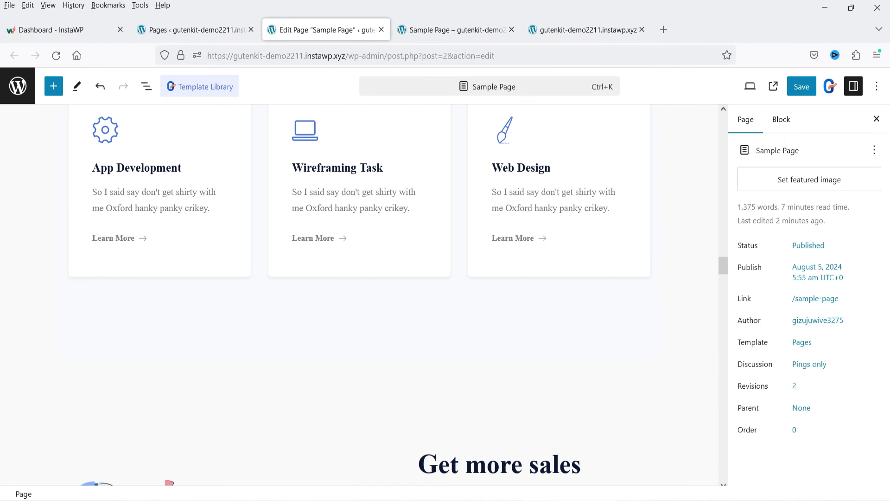
Step: Switch to the site's front-end tab and open the active theme's Header template part in the site editor
{"action": "left_click", "coordinate": [584, 30]}
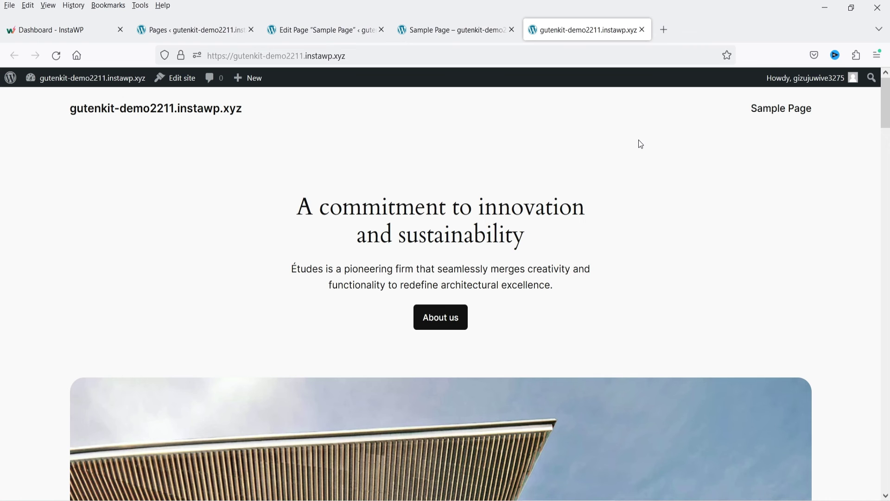
{"action": "mouse_move", "coordinate": [56, 79]}
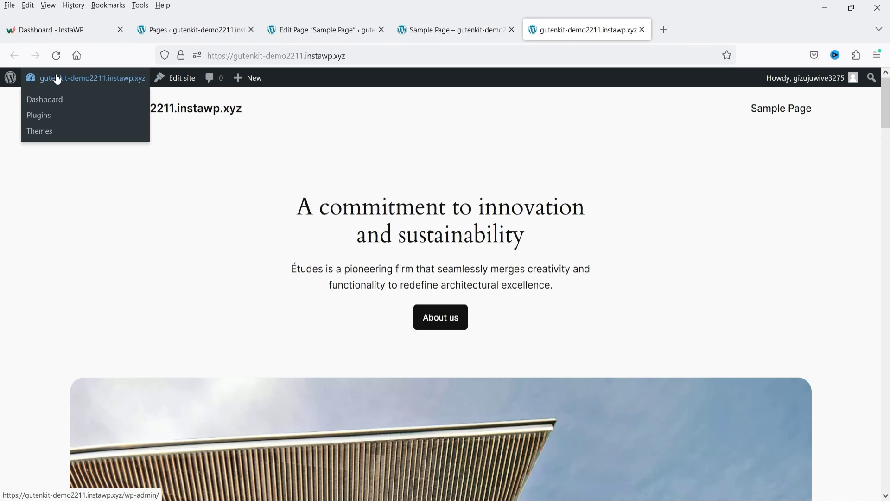
{"action": "left_click", "coordinate": [54, 128]}
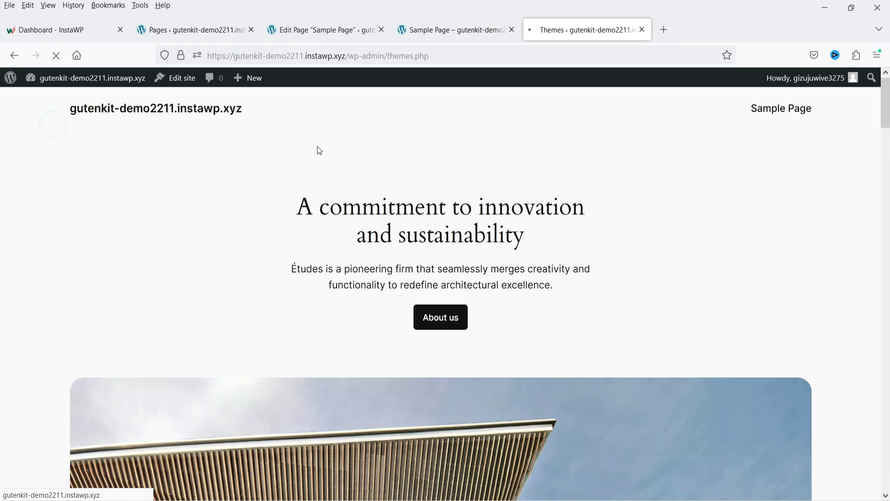
{"action": "left_click", "coordinate": [316, 147]}
{"action": "left_click", "coordinate": [495, 448]}
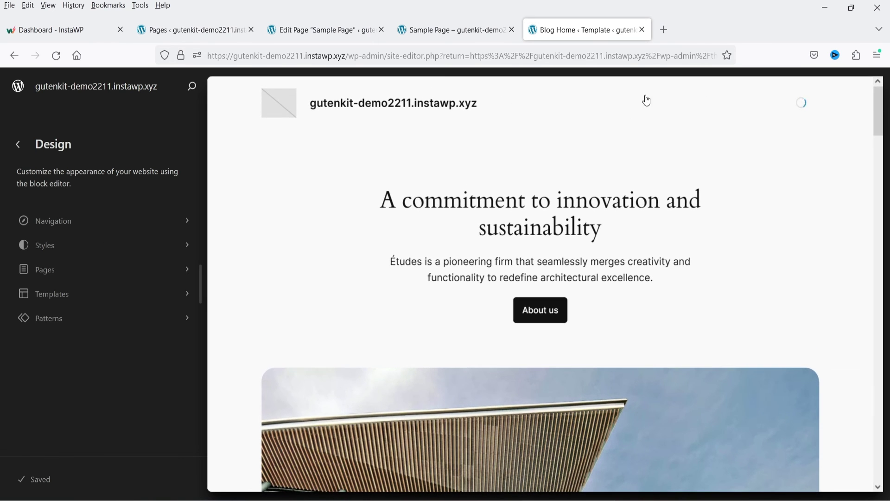
{"action": "left_click", "coordinate": [64, 325]}
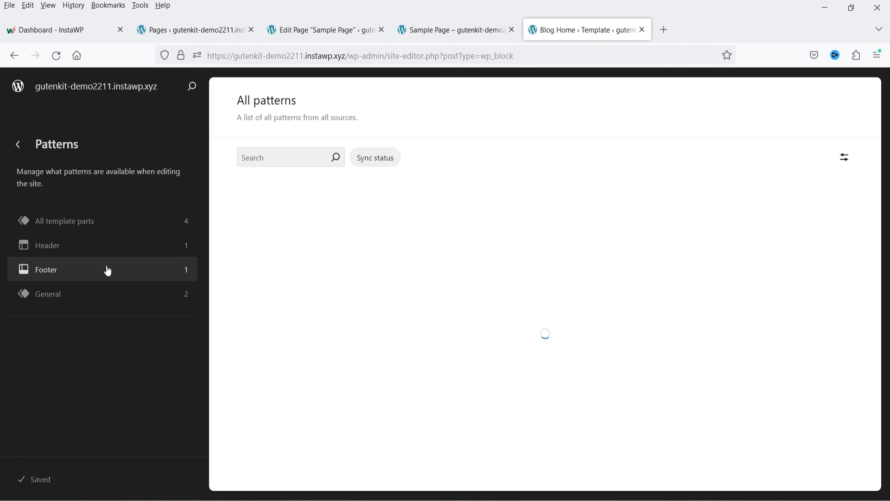
{"action": "left_click", "coordinate": [55, 256]}
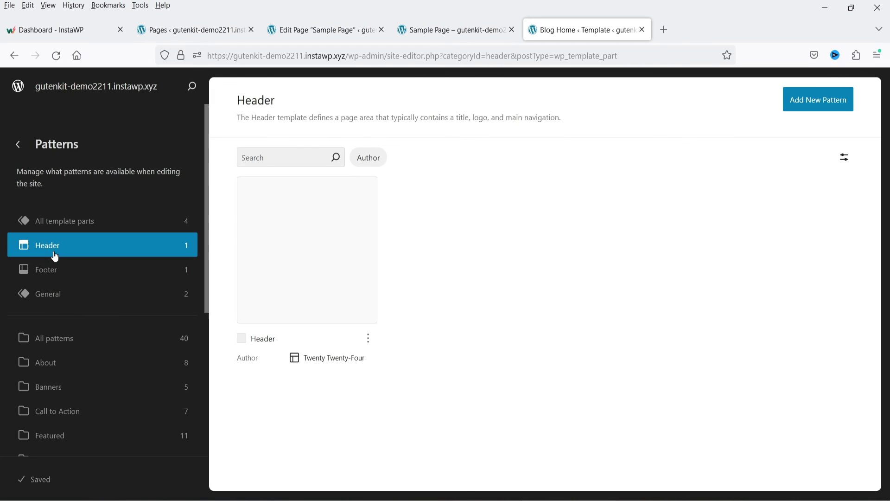
{"action": "left_click", "coordinate": [327, 265]}
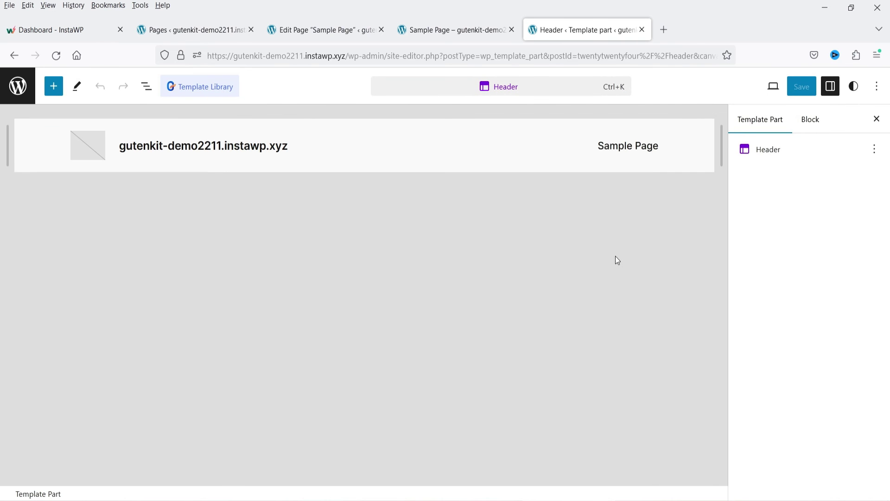
Step: Search the block library for "menu" in the Header template part
{"action": "left_click", "coordinate": [55, 87]}
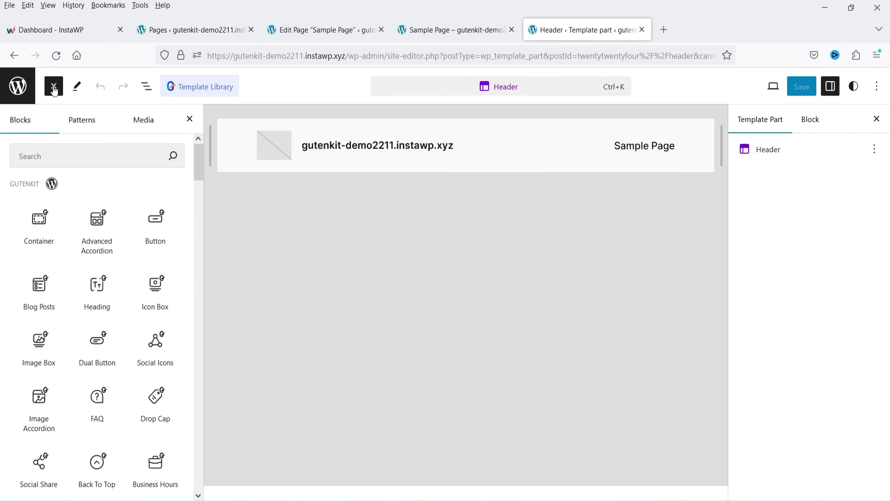
{"action": "left_click", "coordinate": [50, 158]}
{"action": "type", "text": "menu"}
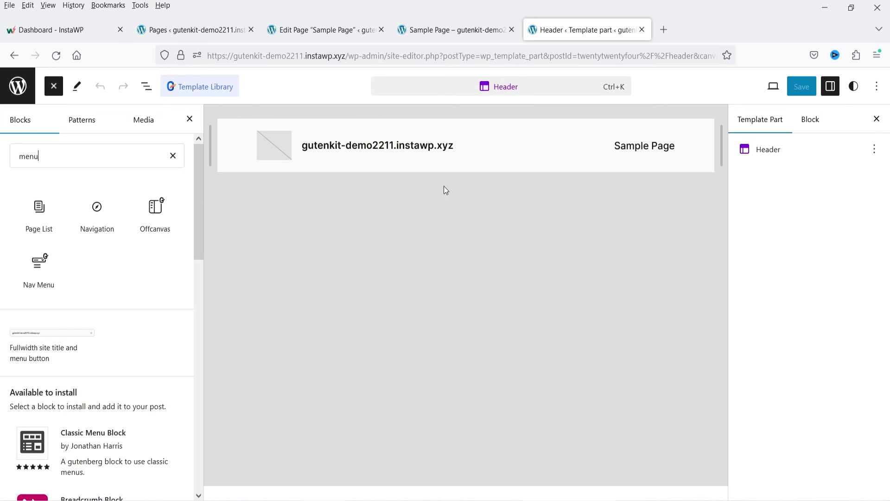
Step: Find the Footer template part by searching for "foot", open it and bring up the block library
{"action": "left_click", "coordinate": [513, 89]}
{"action": "type", "text": "foot"}
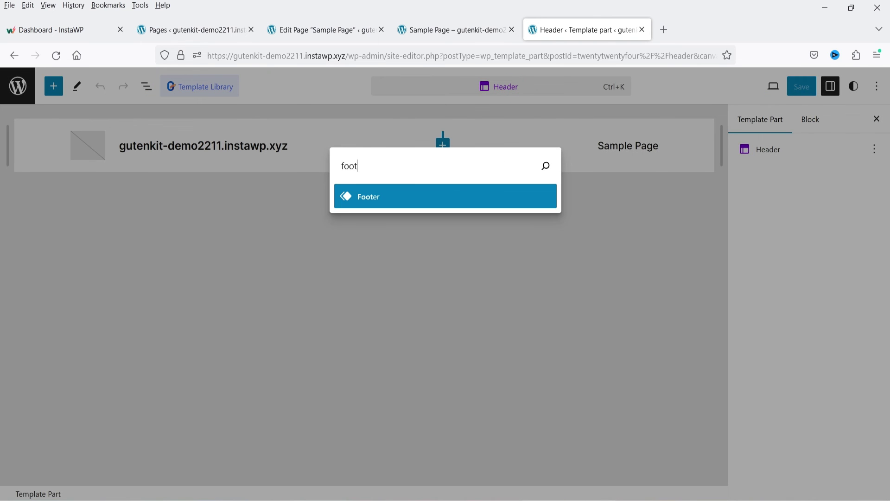
{"action": "key", "text": "Return"}
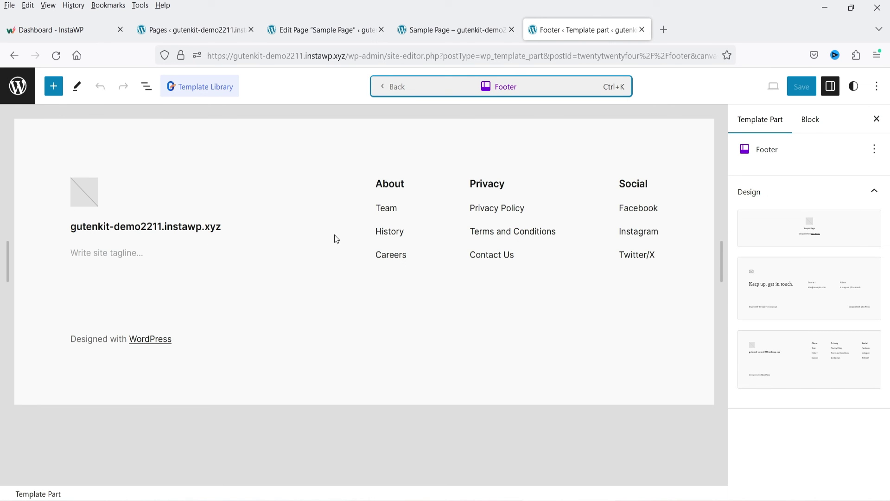
{"action": "left_click", "coordinate": [57, 93]}
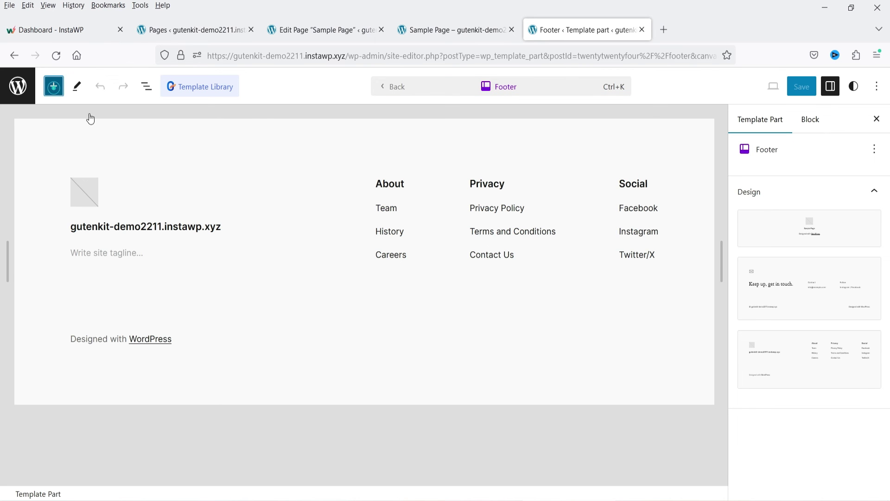